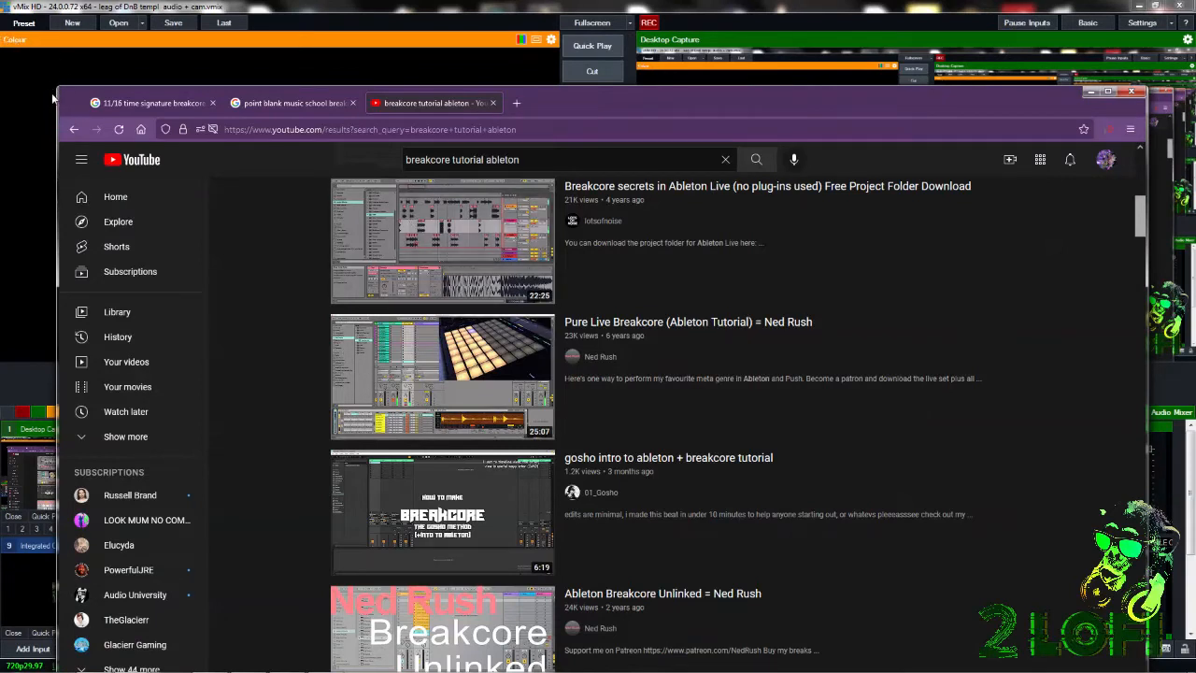
Move the browser window to the screen's upper-left corner and view the first YouTube results for "breakcore tutorial ableton".
{"action": "left_click_drag", "start_coordinate": [54, 86], "coordinate": [3, 8]}
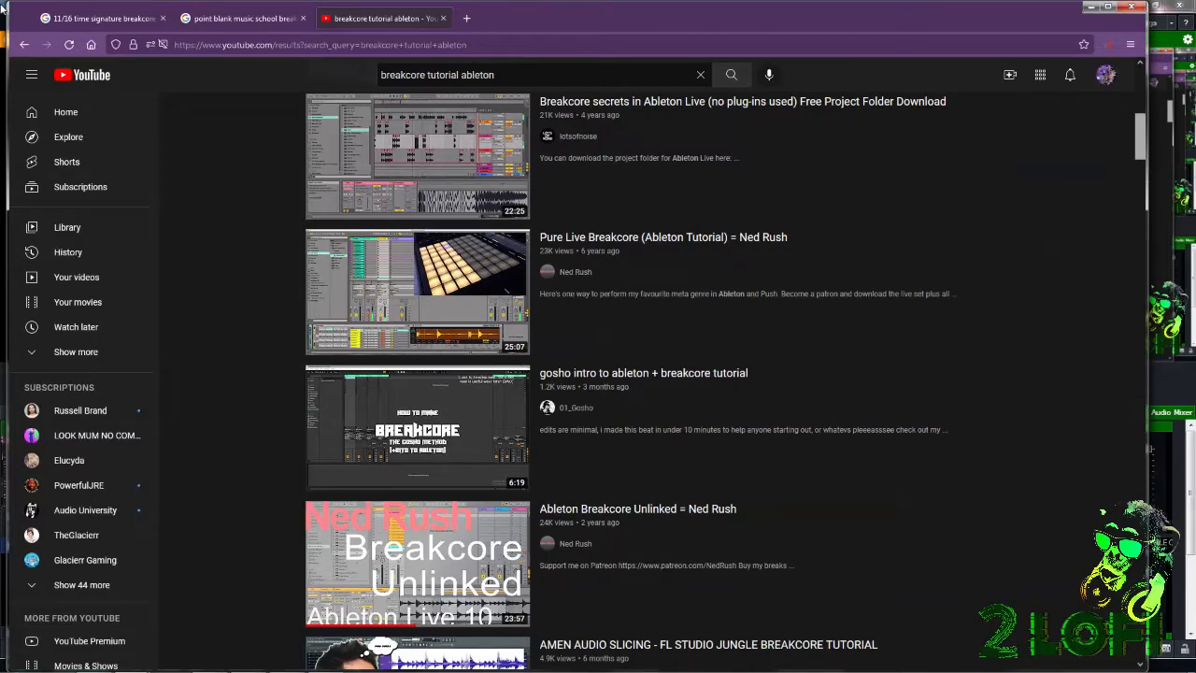
{"action": "mouse_move", "coordinate": [800, 477]}
{"action": "scroll", "coordinate": [829, 483], "scroll_direction": "up", "scroll_amount": 6}
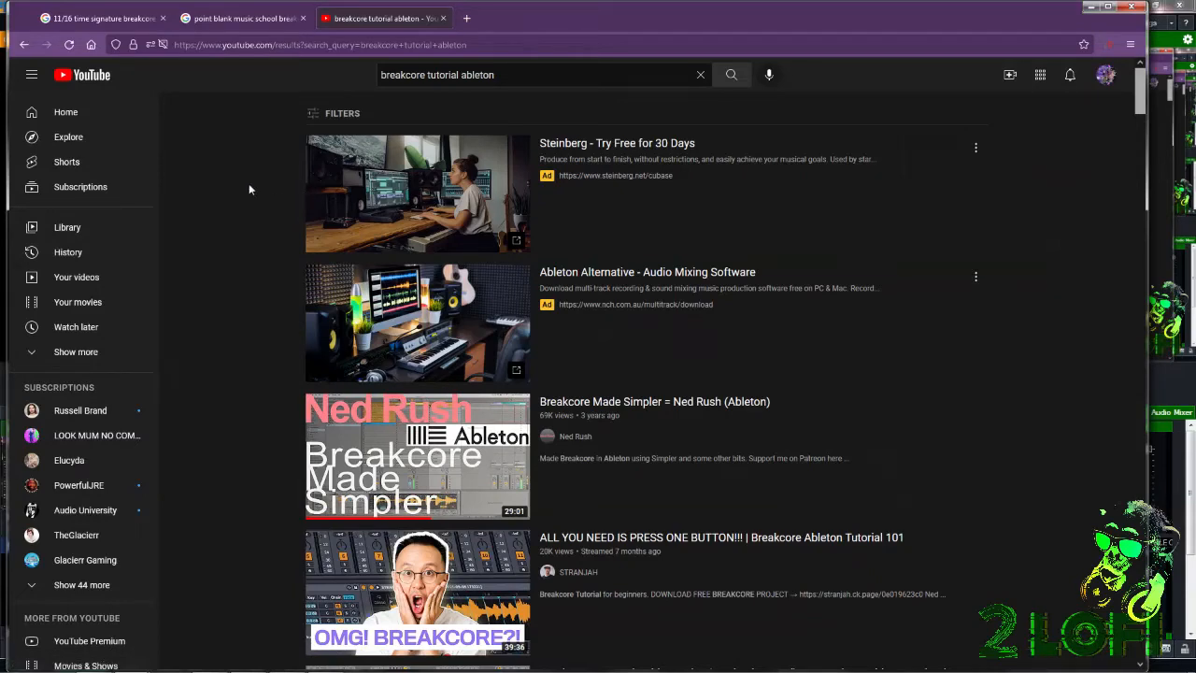
Look through the first page of Google results for "11/16 time signature breakcore".
{"action": "left_click", "coordinate": [107, 18]}
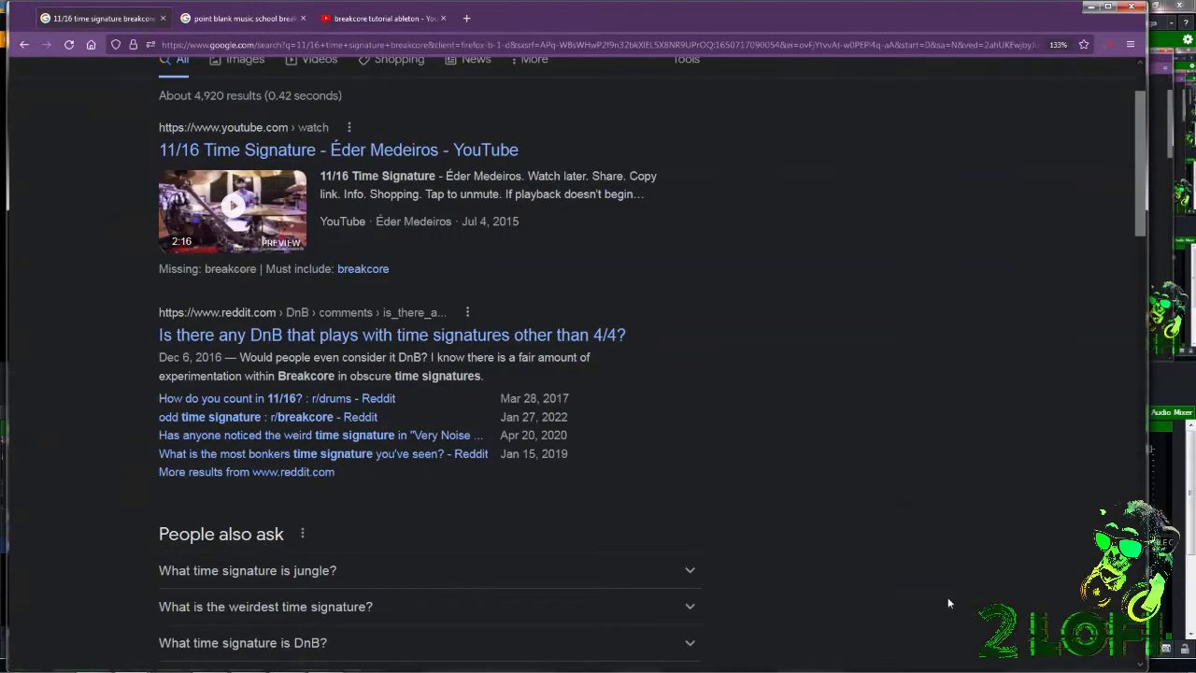
{"action": "scroll", "coordinate": [962, 439], "scroll_direction": "down", "scroll_amount": 5}
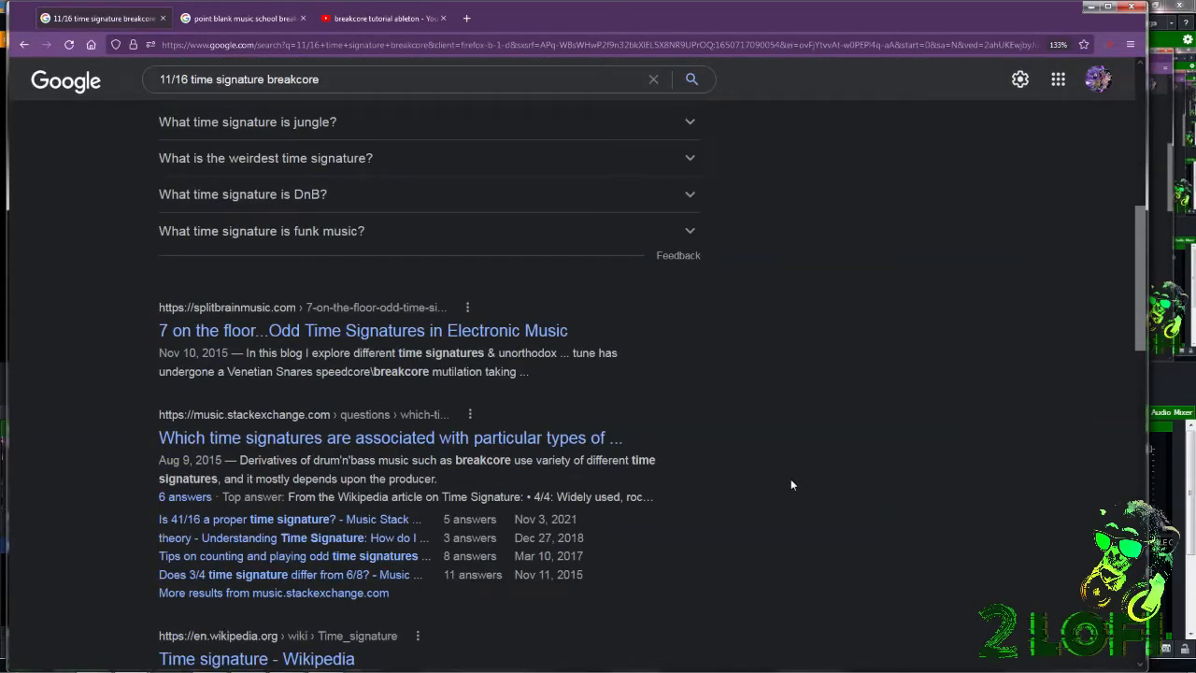
{"action": "scroll", "coordinate": [782, 489], "scroll_direction": "down", "scroll_amount": 3}
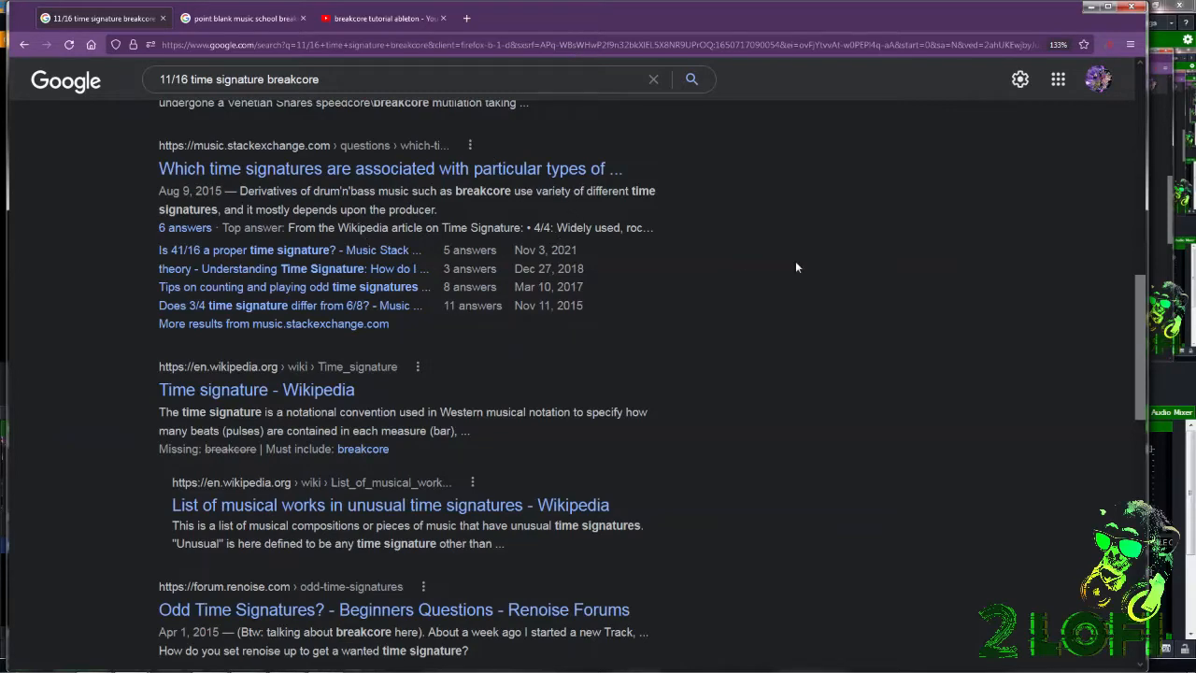
{"action": "scroll", "coordinate": [795, 249], "scroll_direction": "down", "scroll_amount": 3}
{"action": "scroll", "coordinate": [794, 246], "scroll_direction": "down", "scroll_amount": 2}
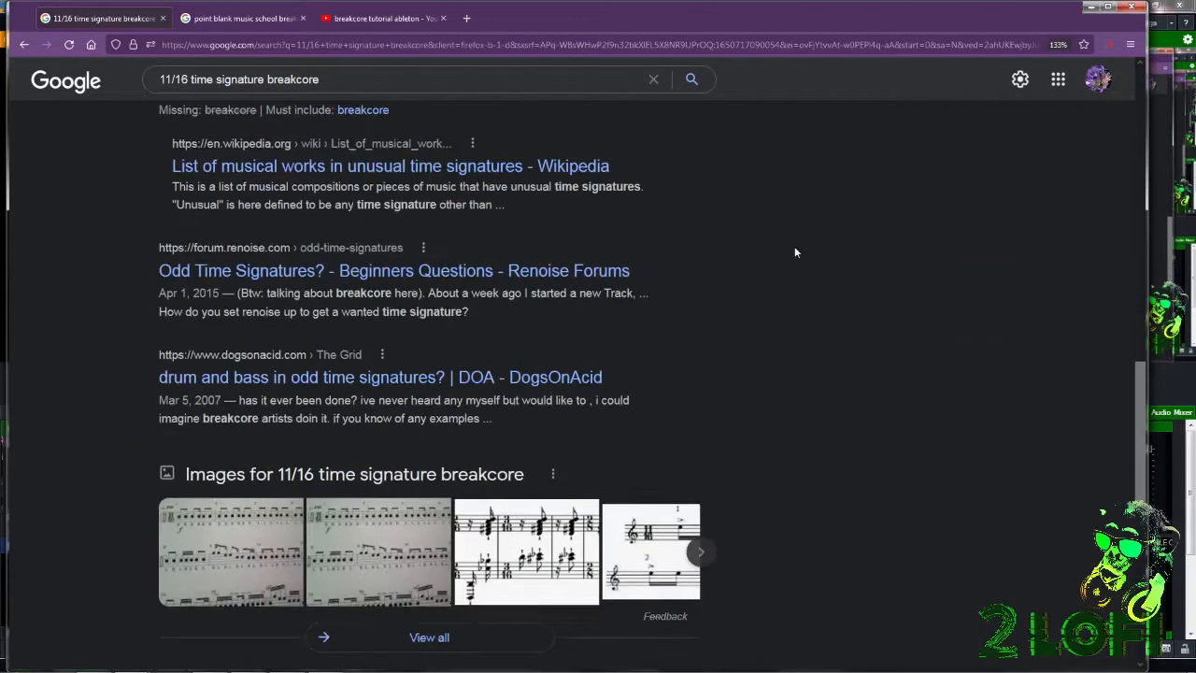
{"action": "scroll", "coordinate": [800, 260], "scroll_direction": "down", "scroll_amount": 3}
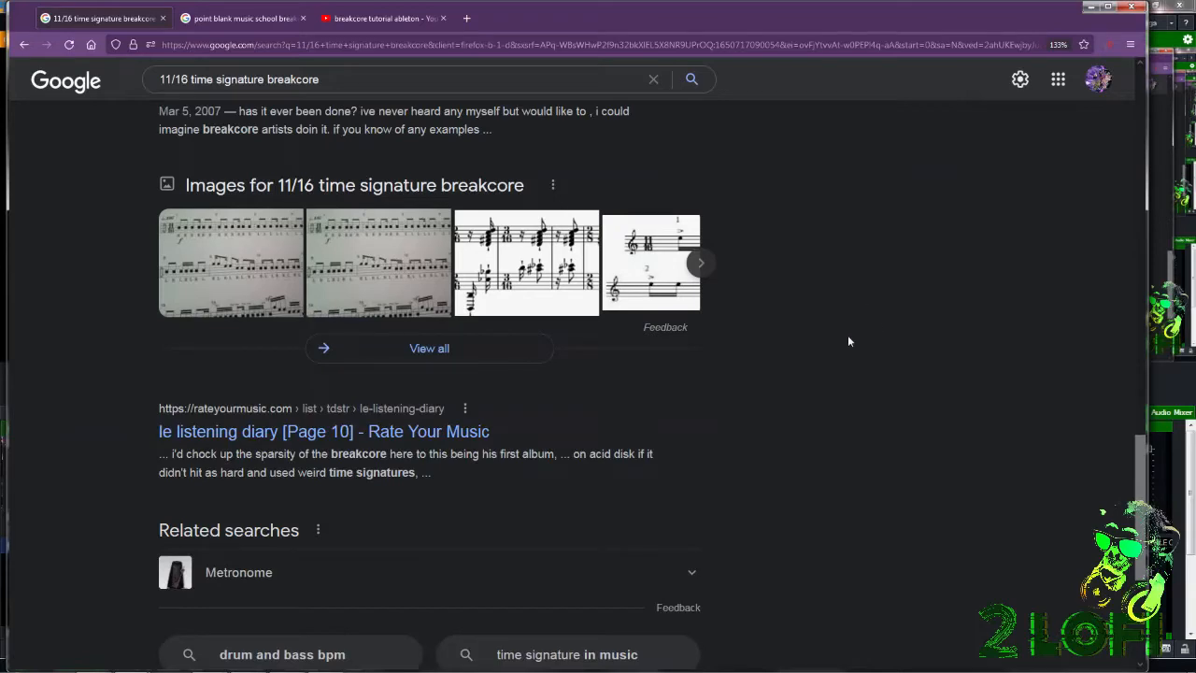
{"action": "scroll", "coordinate": [845, 341], "scroll_direction": "down", "scroll_amount": 3}
{"action": "scroll", "coordinate": [707, 443], "scroll_direction": "up", "scroll_amount": 15}
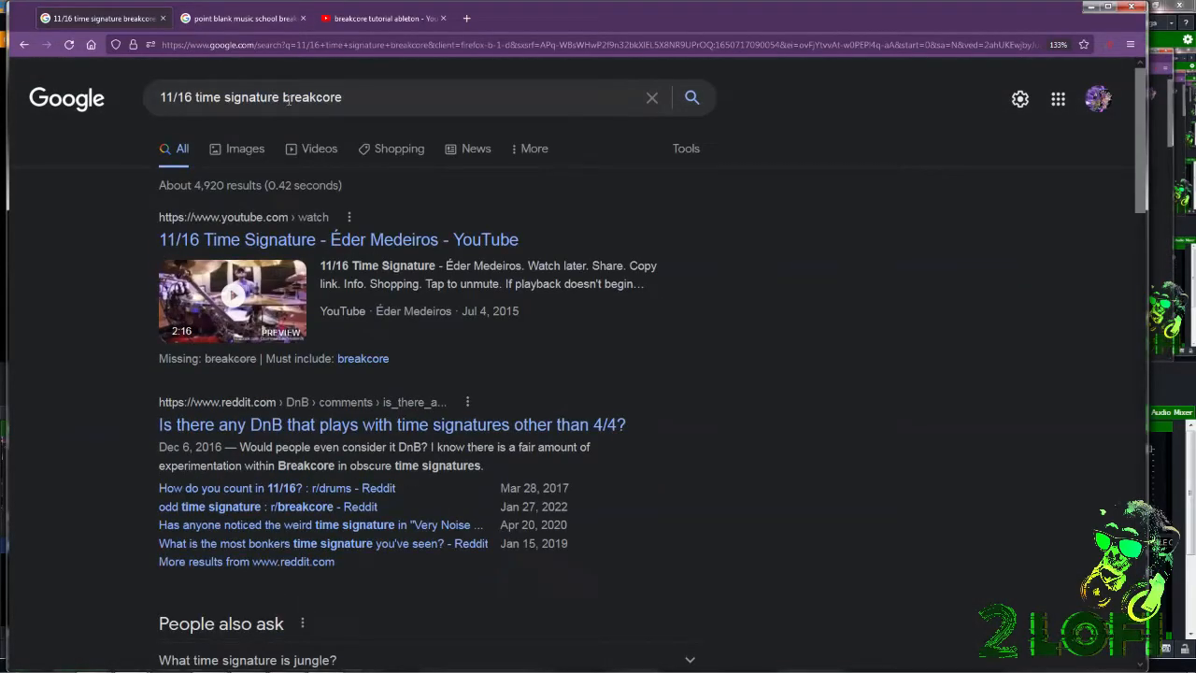
{"action": "scroll", "coordinate": [540, 195], "scroll_direction": "down", "scroll_amount": 10}
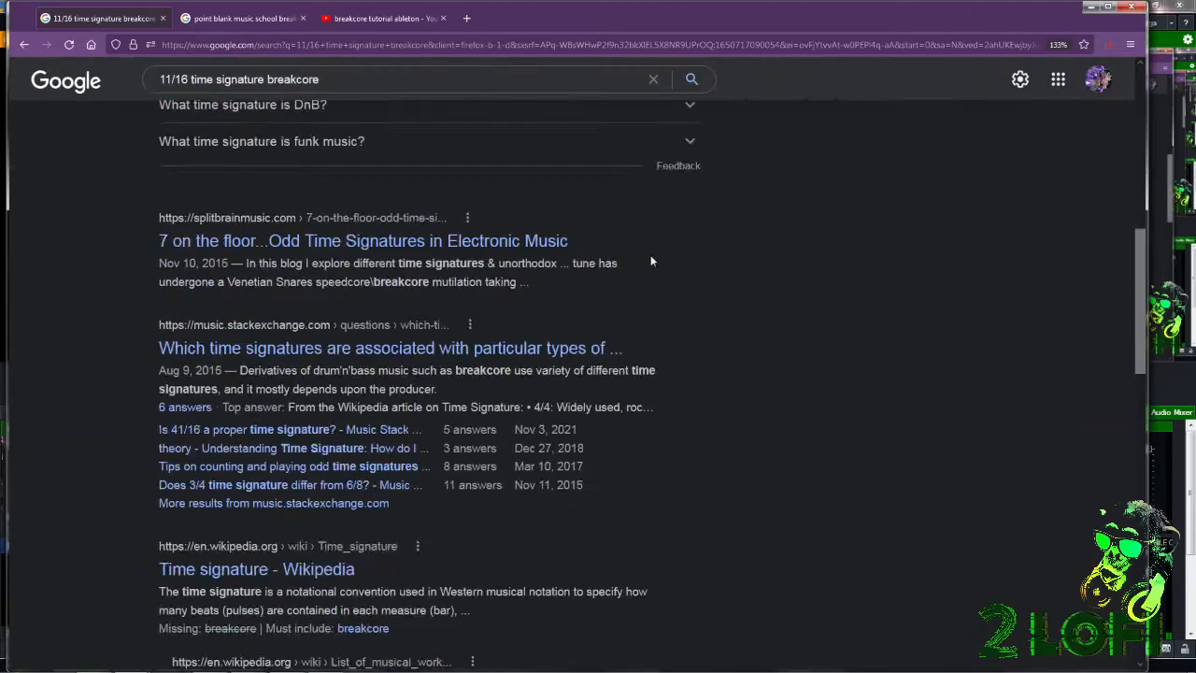
{"action": "scroll", "coordinate": [501, 561], "scroll_direction": "down", "scroll_amount": 5}
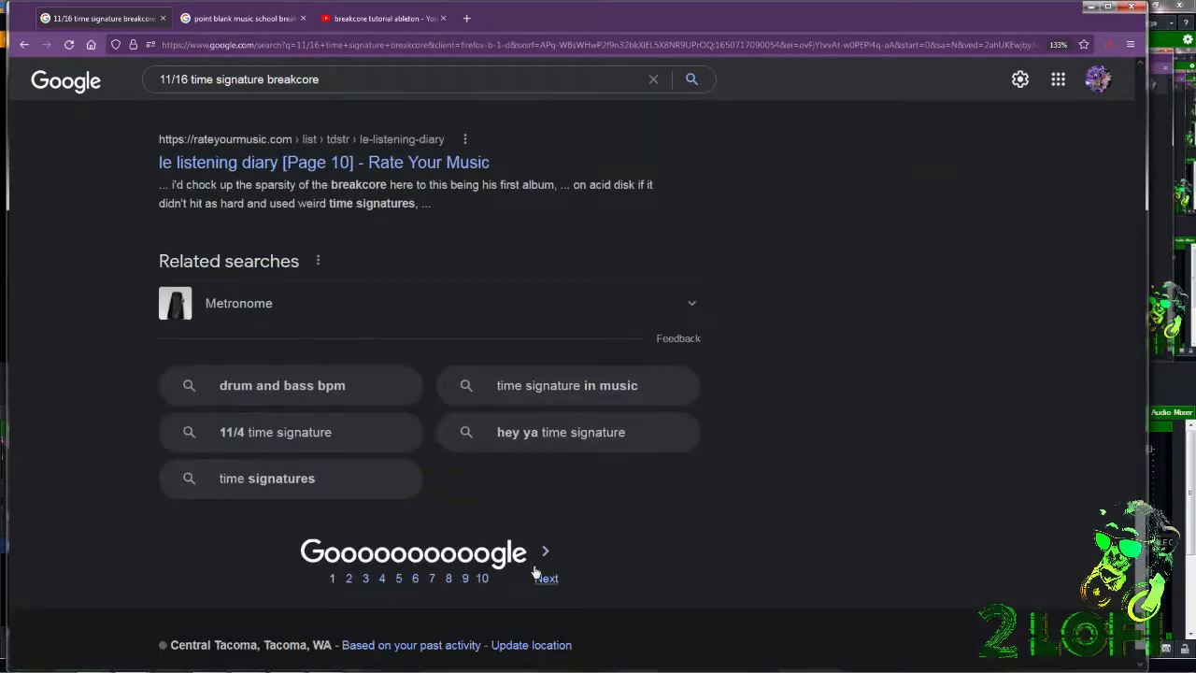
Open the second page of the "11/16 time signature breakcore" results and skim its entries.
{"action": "left_click", "coordinate": [546, 579]}
{"action": "scroll", "coordinate": [601, 583], "scroll_direction": "down", "scroll_amount": 15}
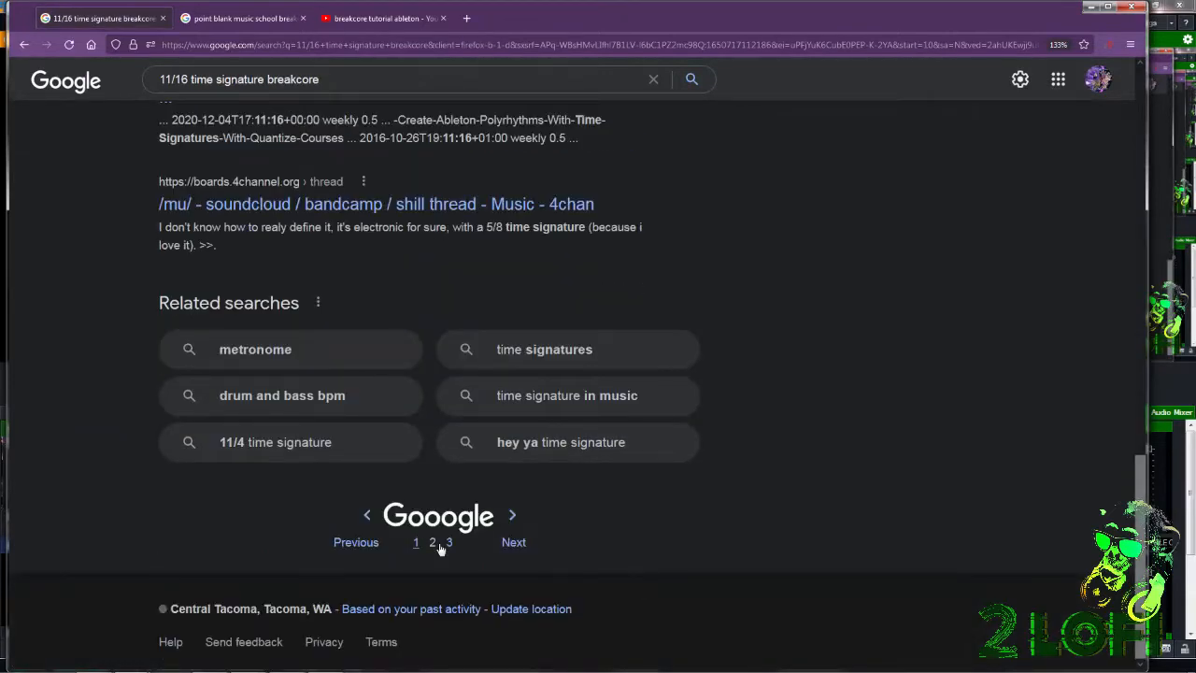
{"action": "scroll", "coordinate": [706, 487], "scroll_direction": "up", "scroll_amount": 5}
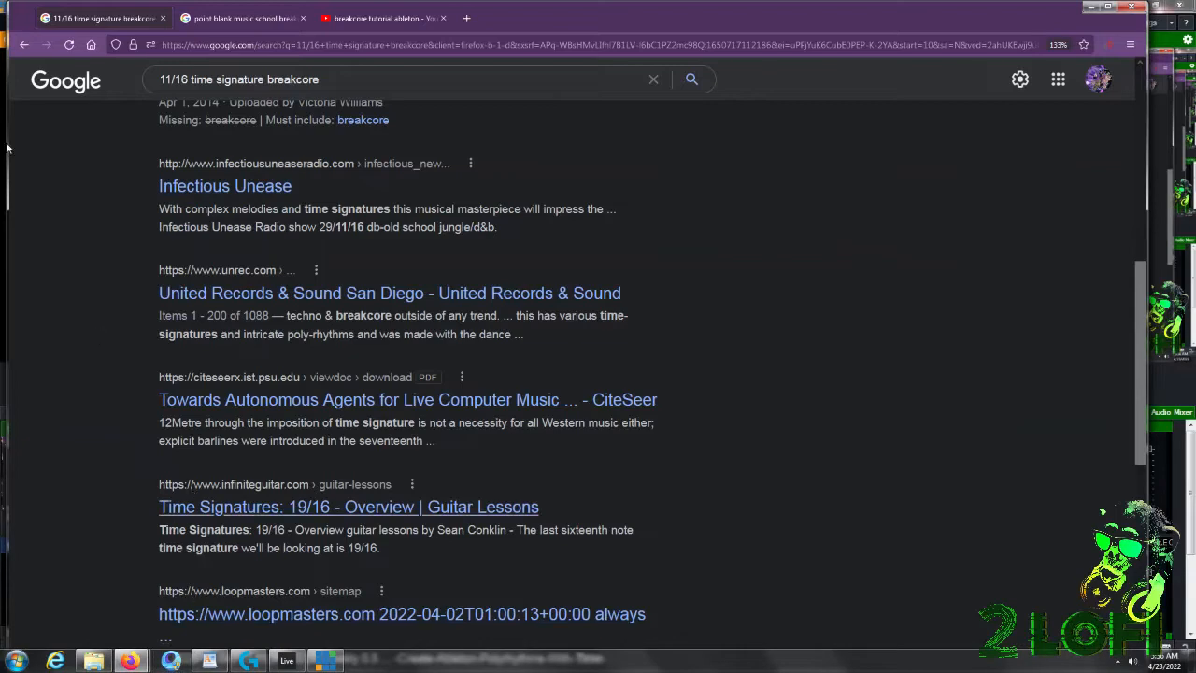
Examine the Google video results for "point blank music school breakcore", already open in another tab.
{"action": "left_click", "coordinate": [206, 20]}
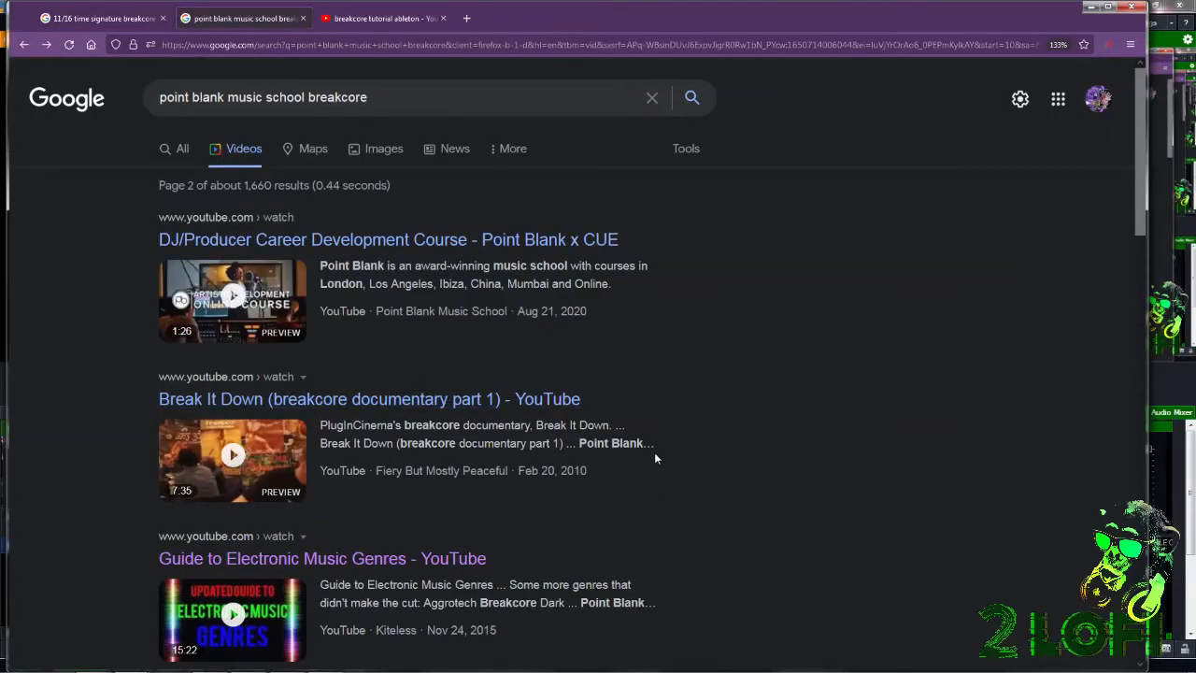
{"action": "scroll", "coordinate": [673, 447], "scroll_direction": "down", "scroll_amount": 4}
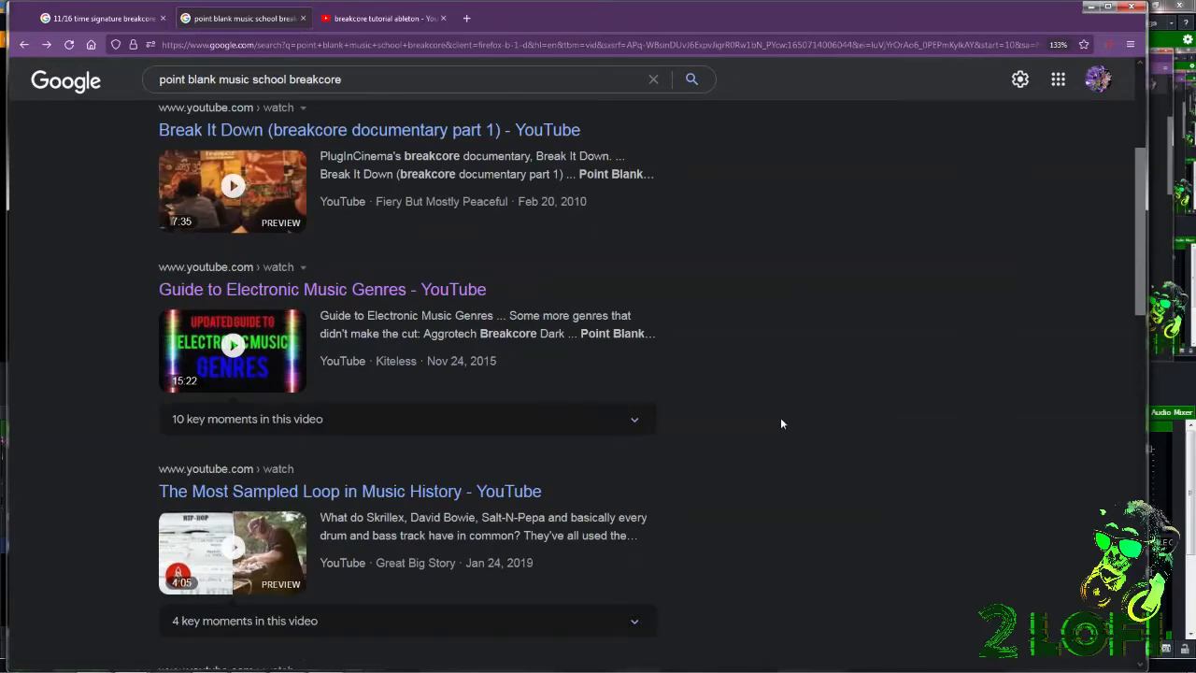
{"action": "scroll", "coordinate": [780, 422], "scroll_direction": "down", "scroll_amount": 10}
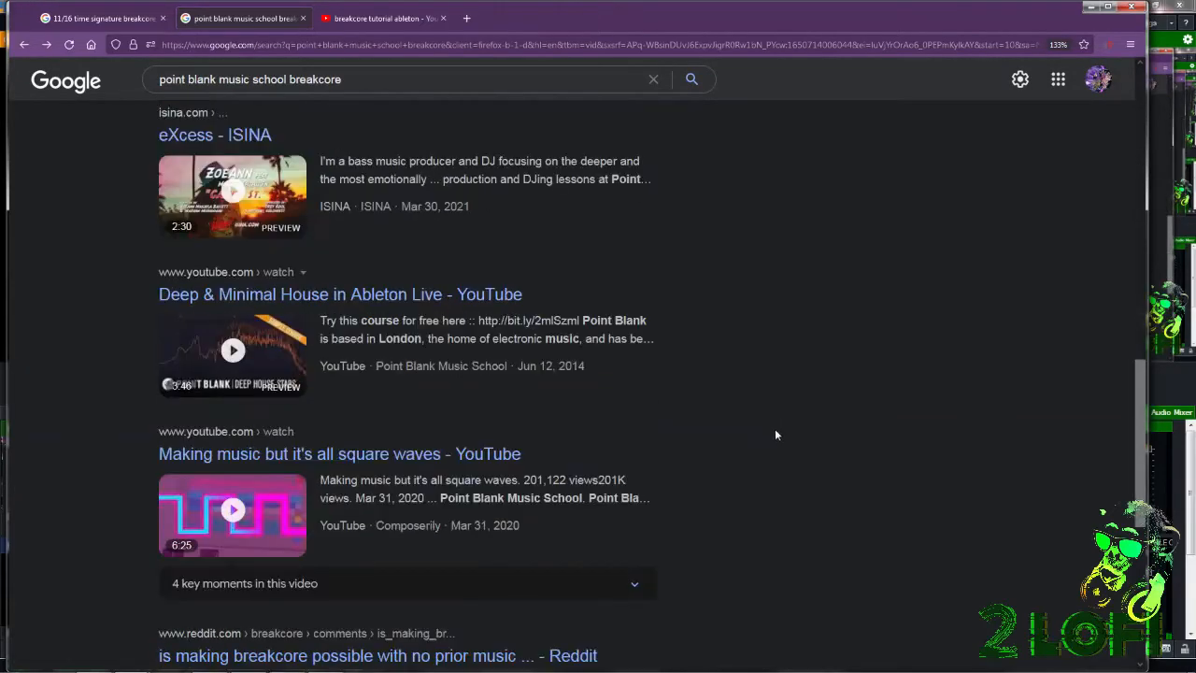
{"action": "scroll", "coordinate": [776, 434], "scroll_direction": "down", "scroll_amount": 5}
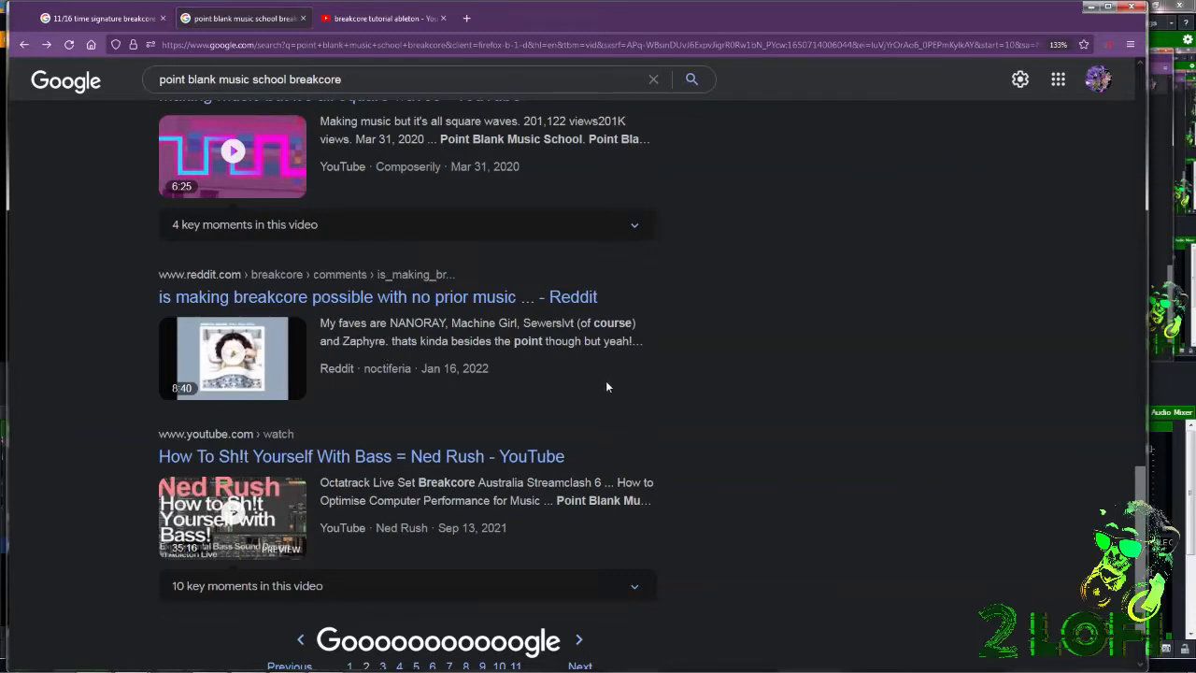
{"action": "scroll", "coordinate": [690, 337], "scroll_direction": "down", "scroll_amount": 1}
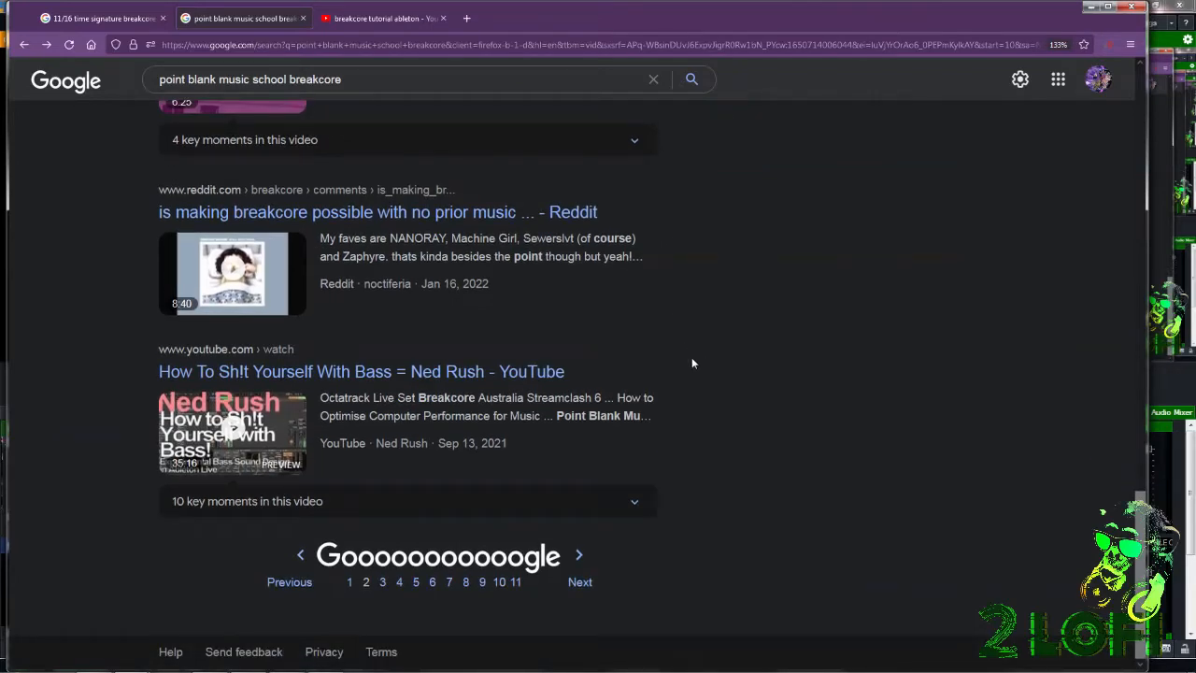
{"action": "scroll", "coordinate": [771, 436], "scroll_direction": "up", "scroll_amount": 15}
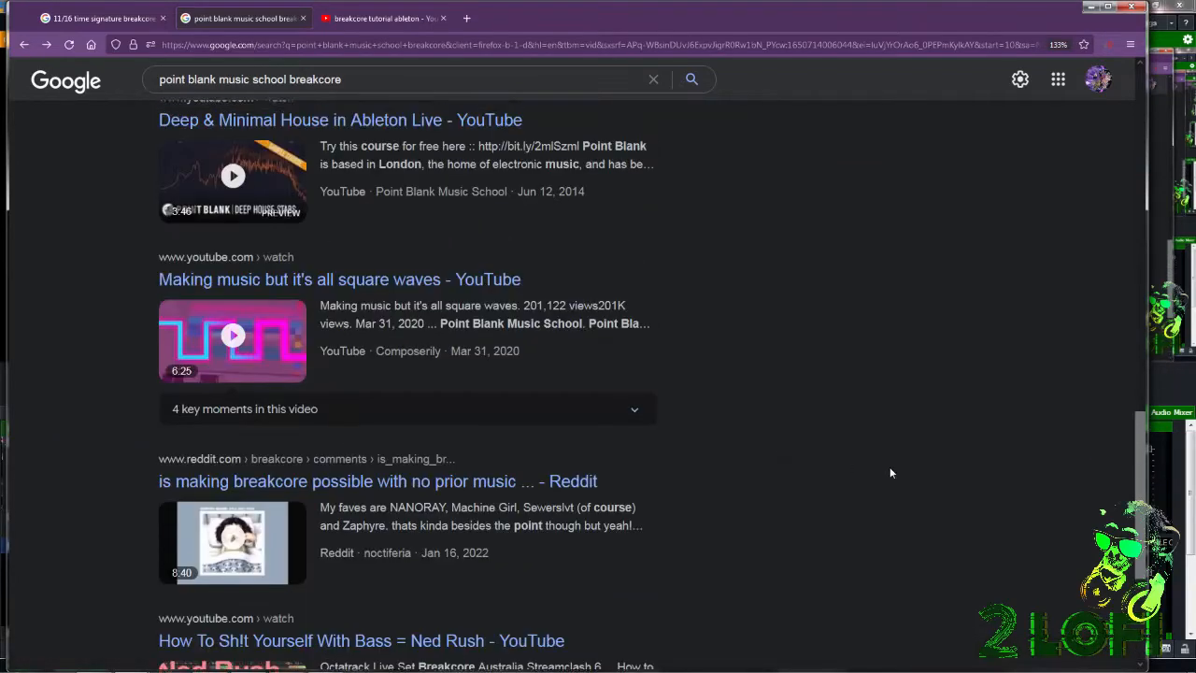
{"action": "scroll", "coordinate": [908, 457], "scroll_direction": "up", "scroll_amount": 4}
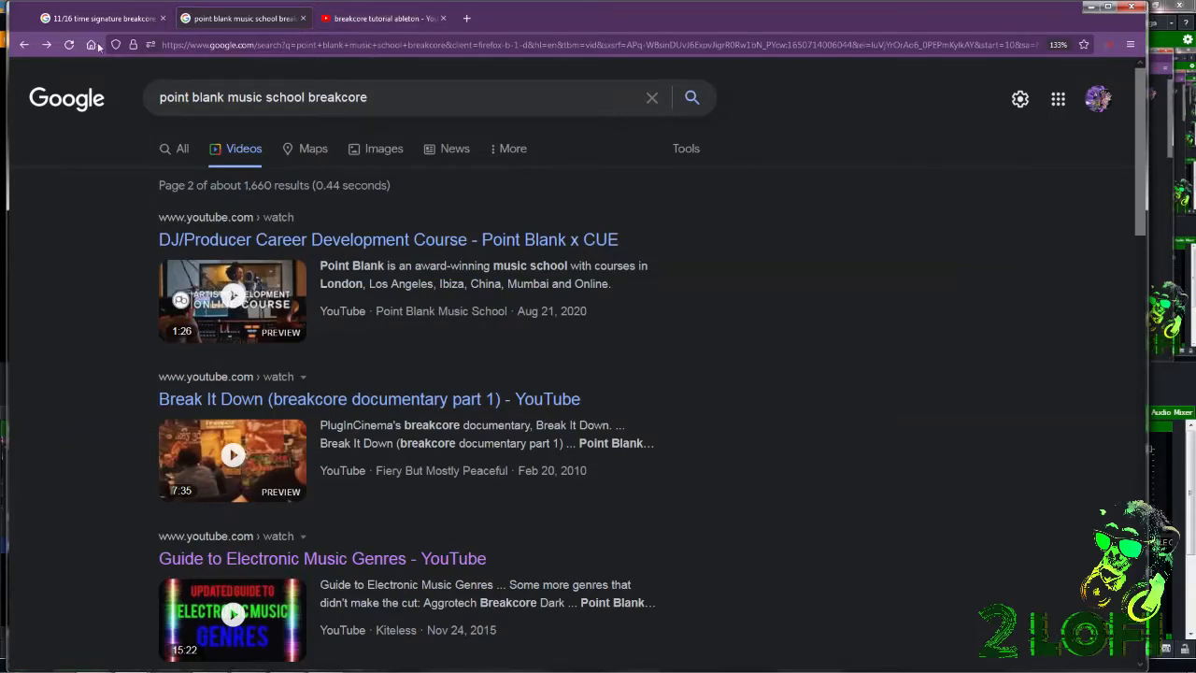
Bring up the second browser window with the "11/16 time signature drum n bass" results and move it higher on the screen.
{"action": "mouse_move", "coordinate": [332, 661]}
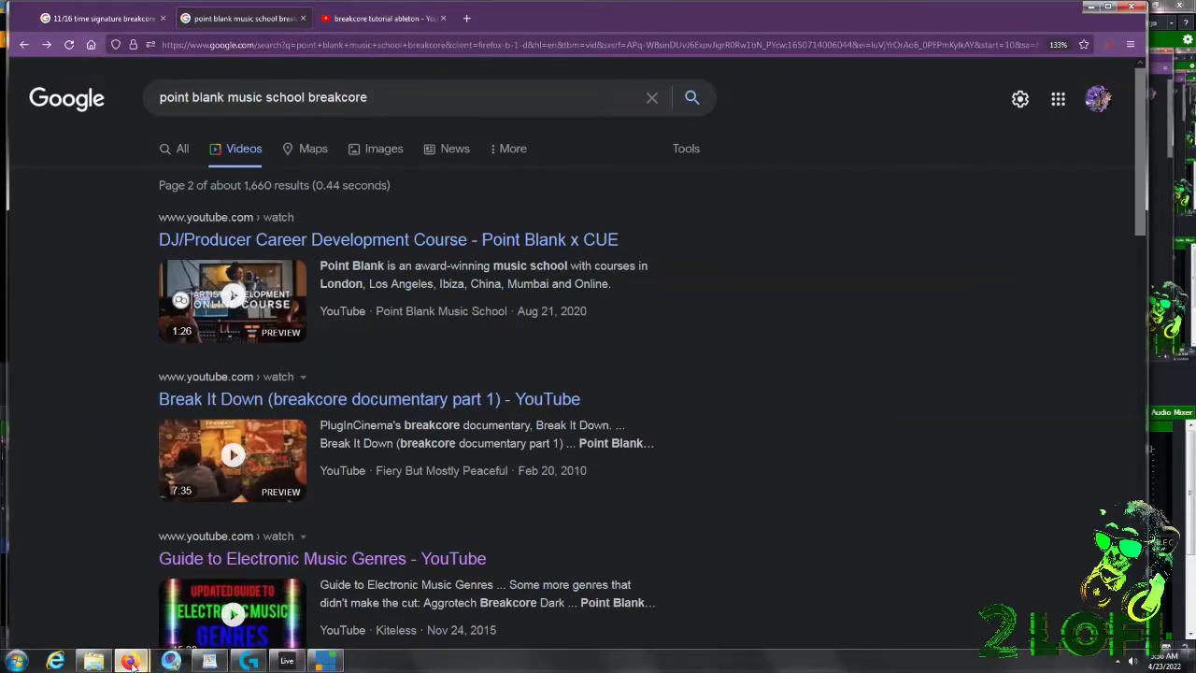
{"action": "mouse_move", "coordinate": [131, 661]}
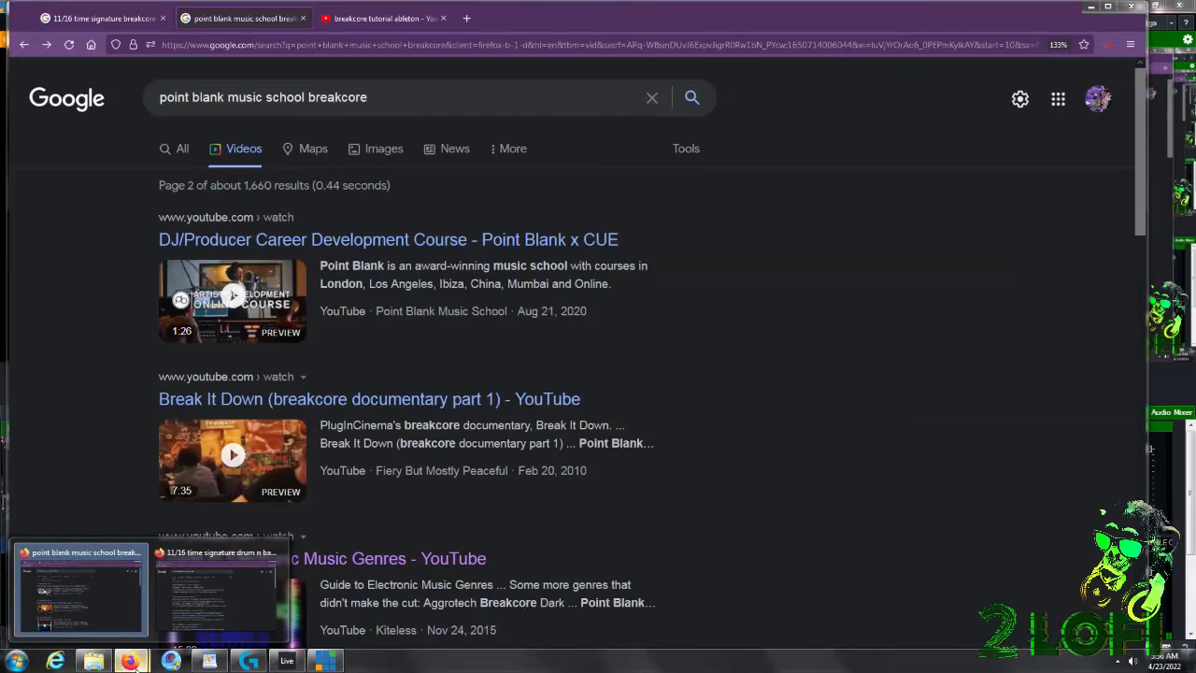
{"action": "left_click", "coordinate": [187, 598]}
{"action": "scroll", "coordinate": [776, 317], "scroll_direction": "down", "scroll_amount": 4}
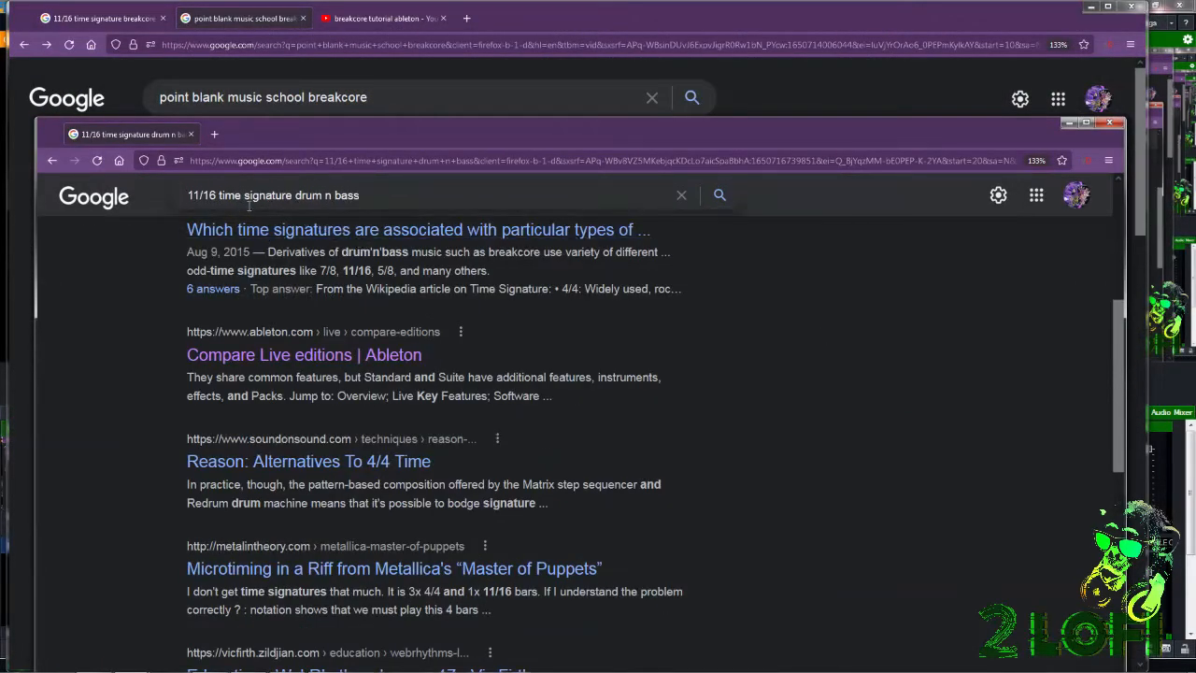
{"action": "scroll", "coordinate": [935, 416], "scroll_direction": "up", "scroll_amount": 2}
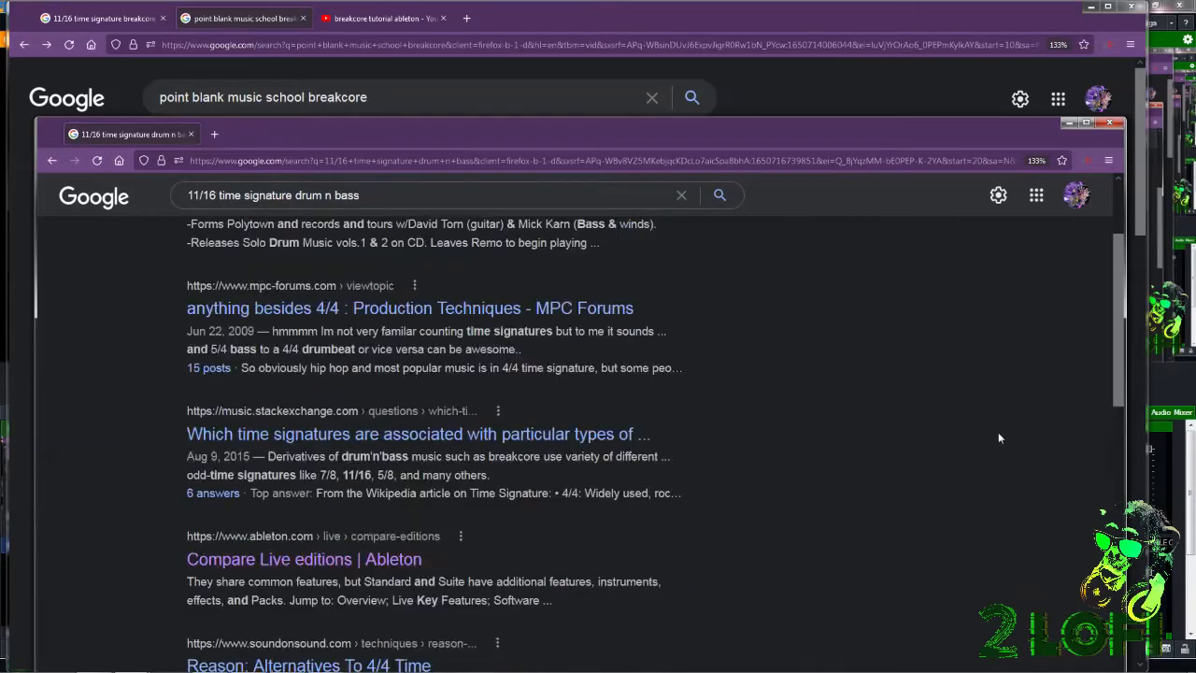
{"action": "scroll", "coordinate": [998, 431], "scroll_direction": "down", "scroll_amount": 5}
{"action": "left_click_drag", "start_coordinate": [843, 104], "coordinate": [834, 33]}
Read through the third page of Google results for "11/16 time signature drum n bass".
{"action": "scroll", "coordinate": [929, 350], "scroll_direction": "down", "scroll_amount": 6}
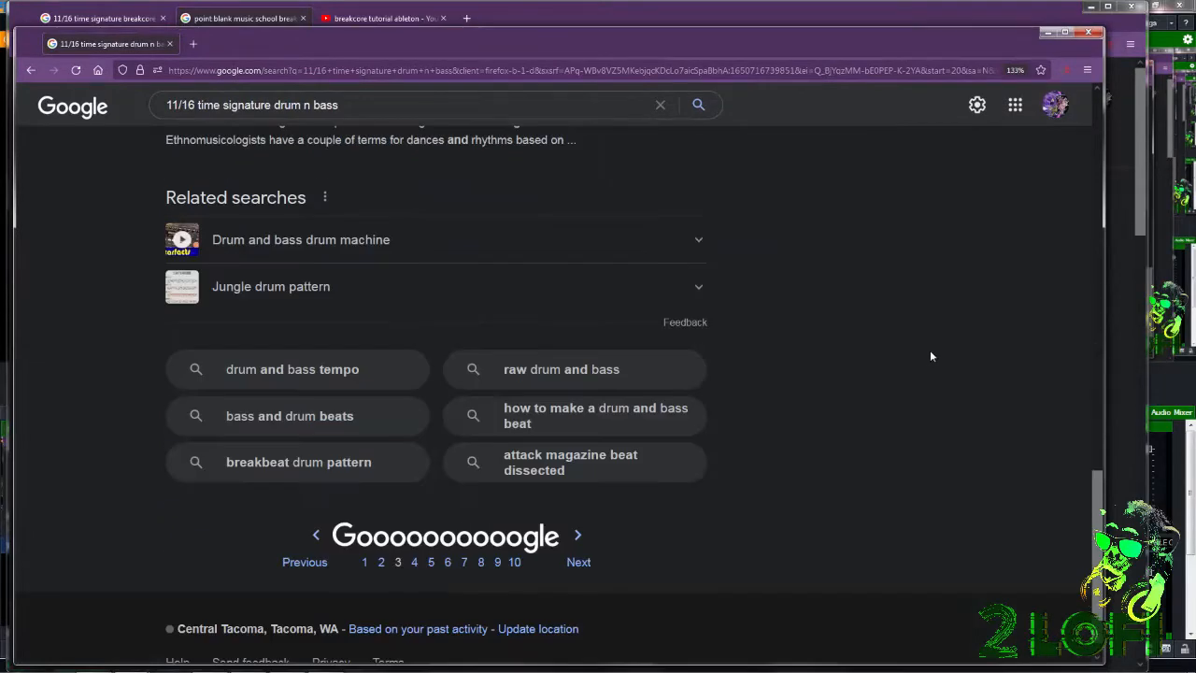
{"action": "scroll", "coordinate": [929, 357], "scroll_direction": "down", "scroll_amount": 1}
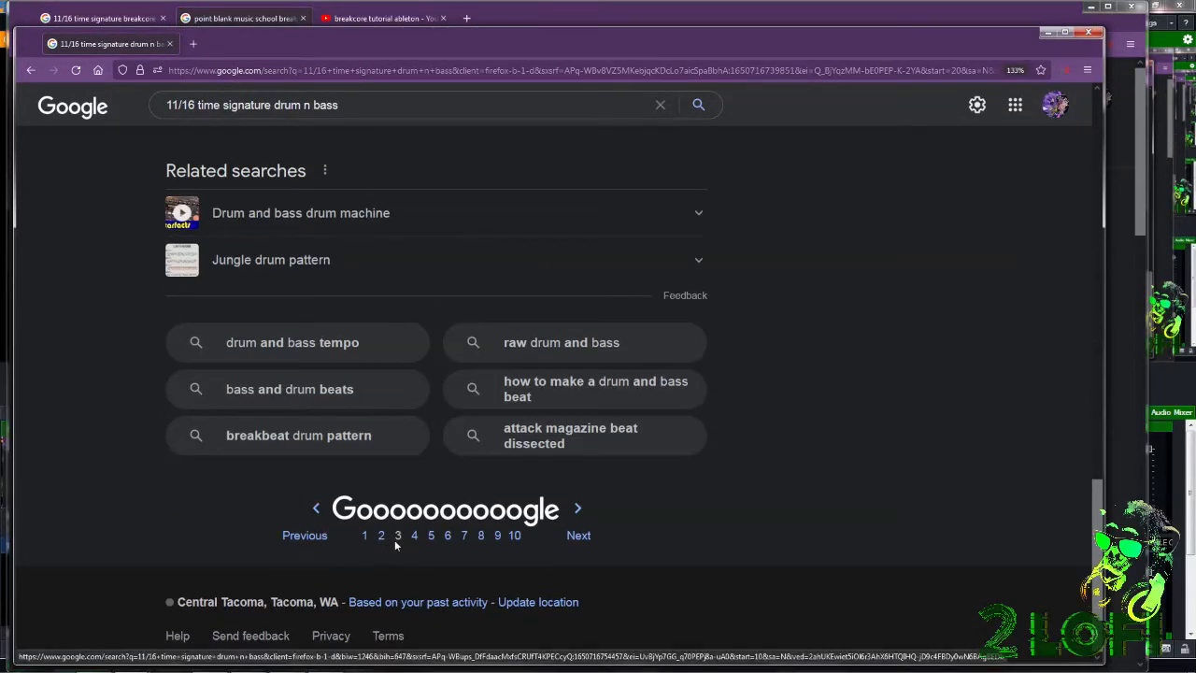
{"action": "scroll", "coordinate": [794, 504], "scroll_direction": "up", "scroll_amount": 7}
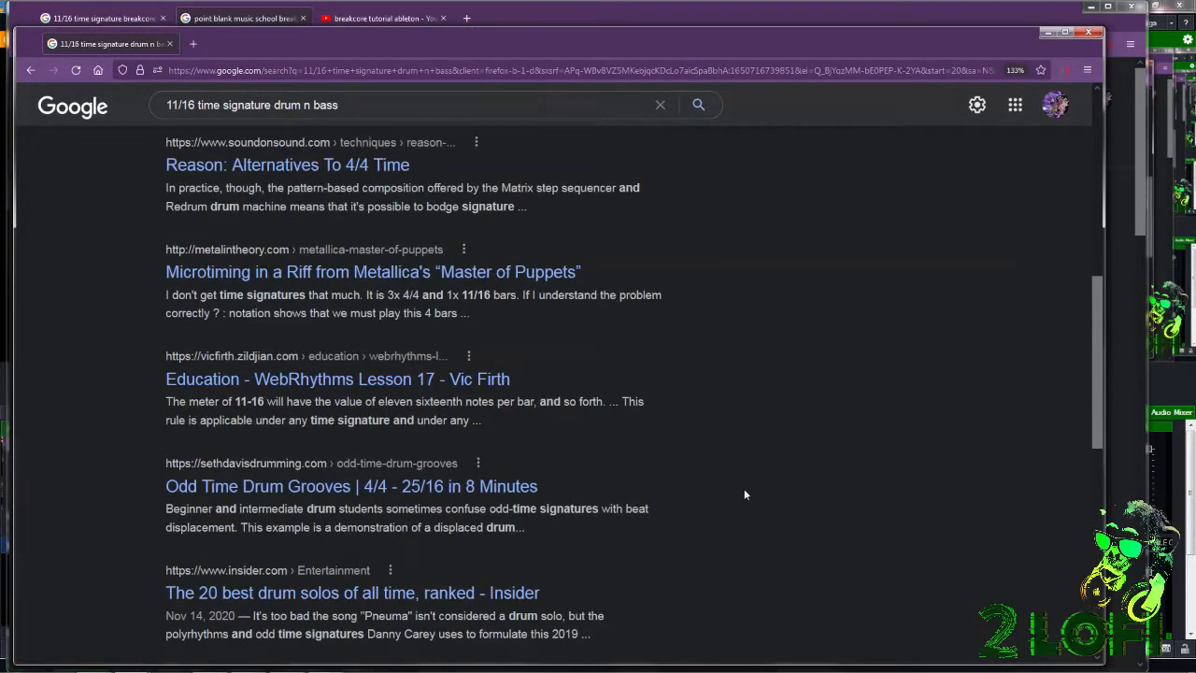
{"action": "scroll", "coordinate": [773, 596], "scroll_direction": "up", "scroll_amount": 4}
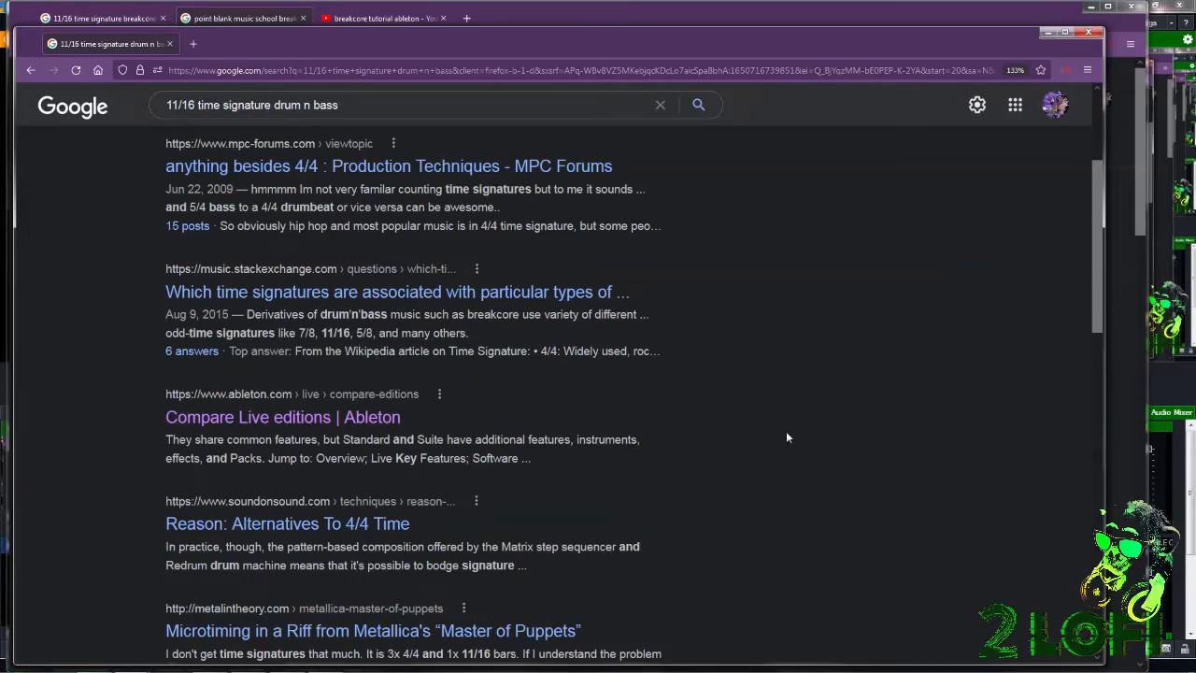
{"action": "scroll", "coordinate": [782, 432], "scroll_direction": "up", "scroll_amount": 3}
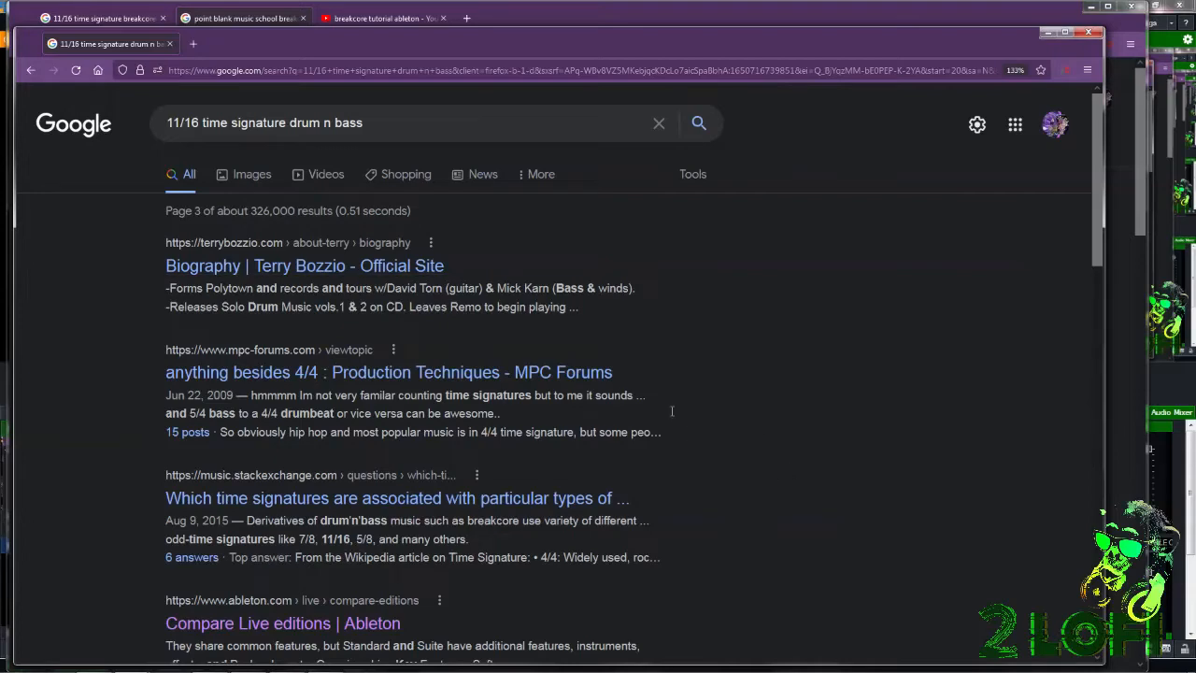
{"action": "scroll", "coordinate": [693, 437], "scroll_direction": "down", "scroll_amount": 2}
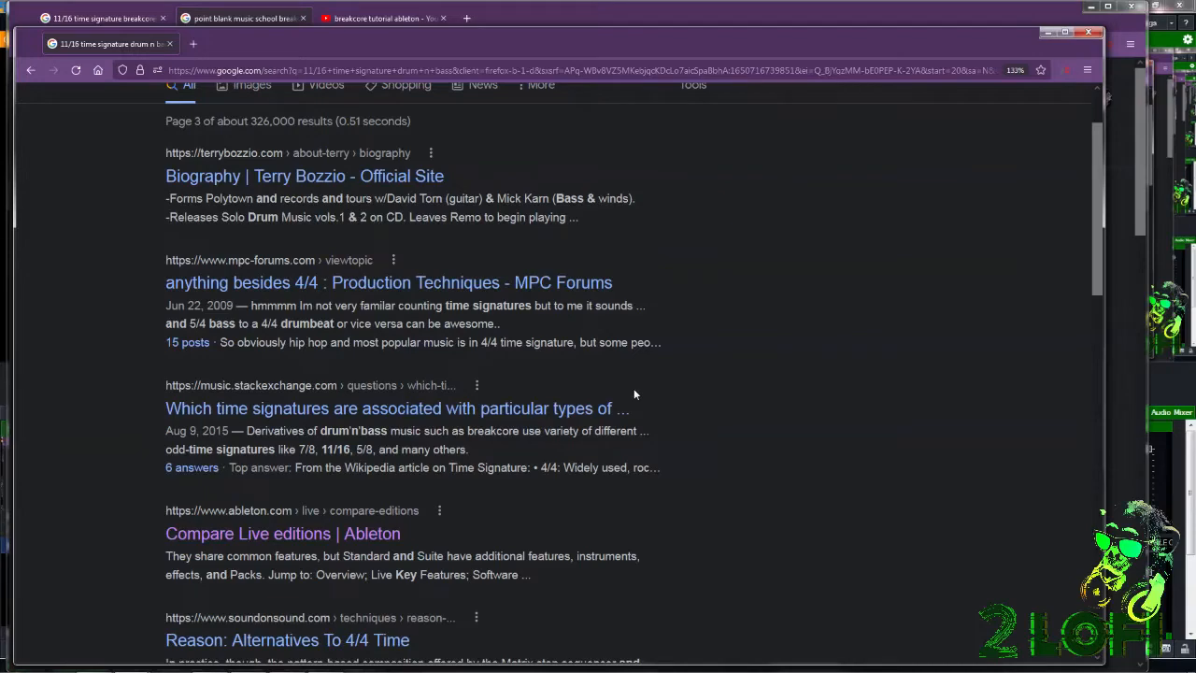
{"action": "scroll", "coordinate": [759, 227], "scroll_direction": "down", "scroll_amount": 4}
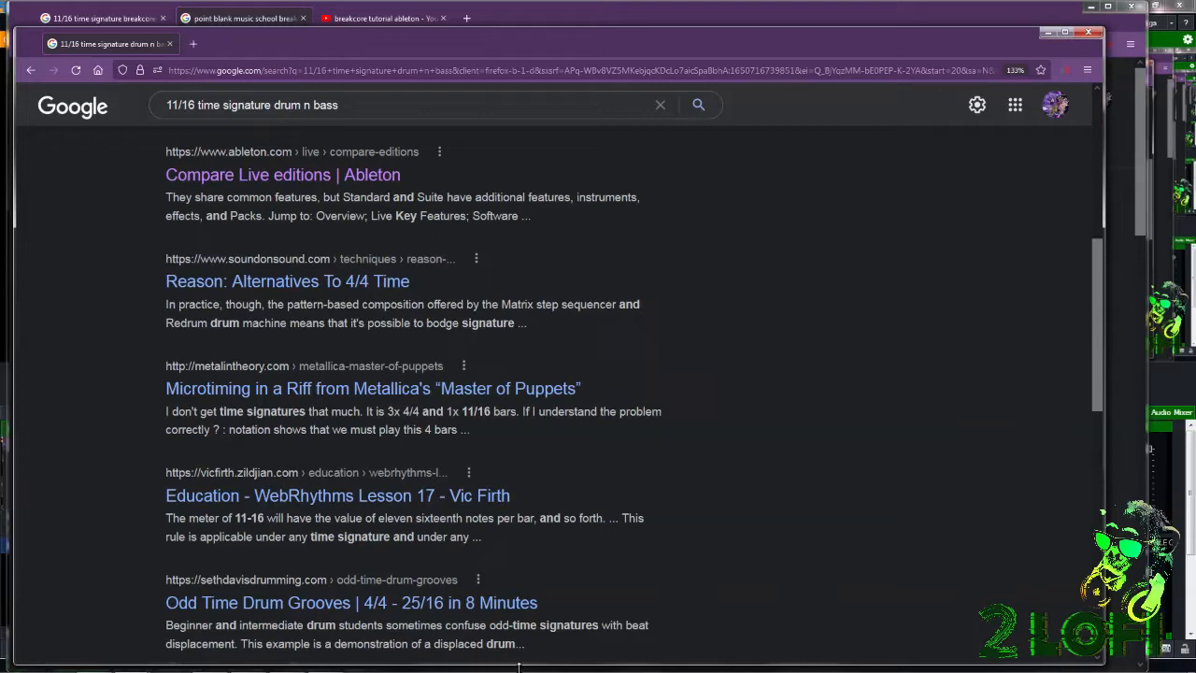
Switch to Ableton Live and select the arrangement's 11/16 section from bar 41 to bar 120 in the Chorus return track lane.
{"action": "mouse_move", "coordinate": [519, 672]}
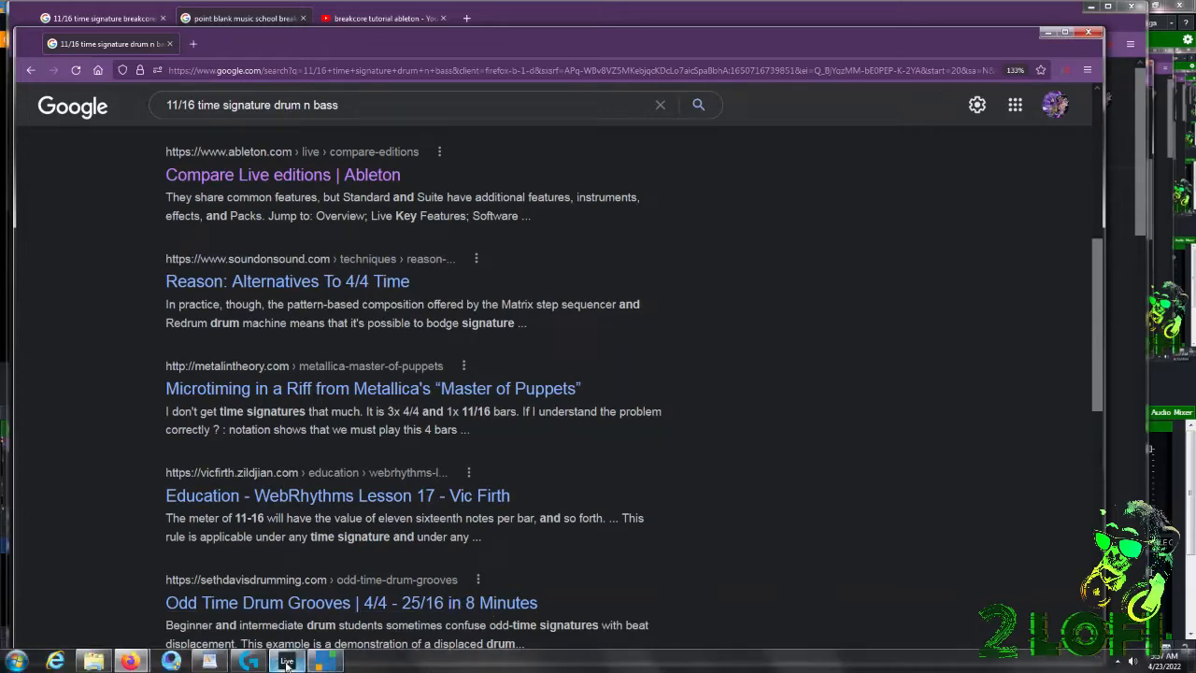
{"action": "left_click", "coordinate": [287, 663]}
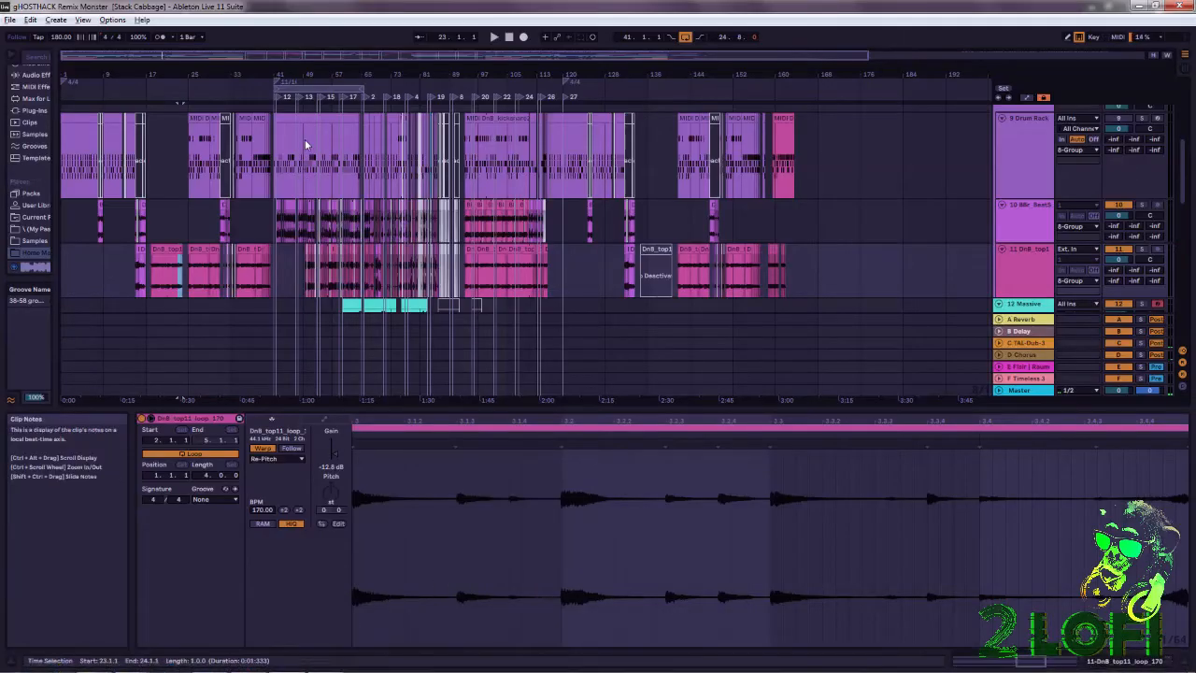
{"action": "mouse_move", "coordinate": [322, 75]}
{"action": "left_mouse_down"}
{"action": "mouse_move", "coordinate": [339, 149]}
{"action": "mouse_move", "coordinate": [294, 144]}
{"action": "mouse_move", "coordinate": [316, 122]}
{"action": "mouse_move", "coordinate": [304, 72]}
{"action": "left_mouse_up"}
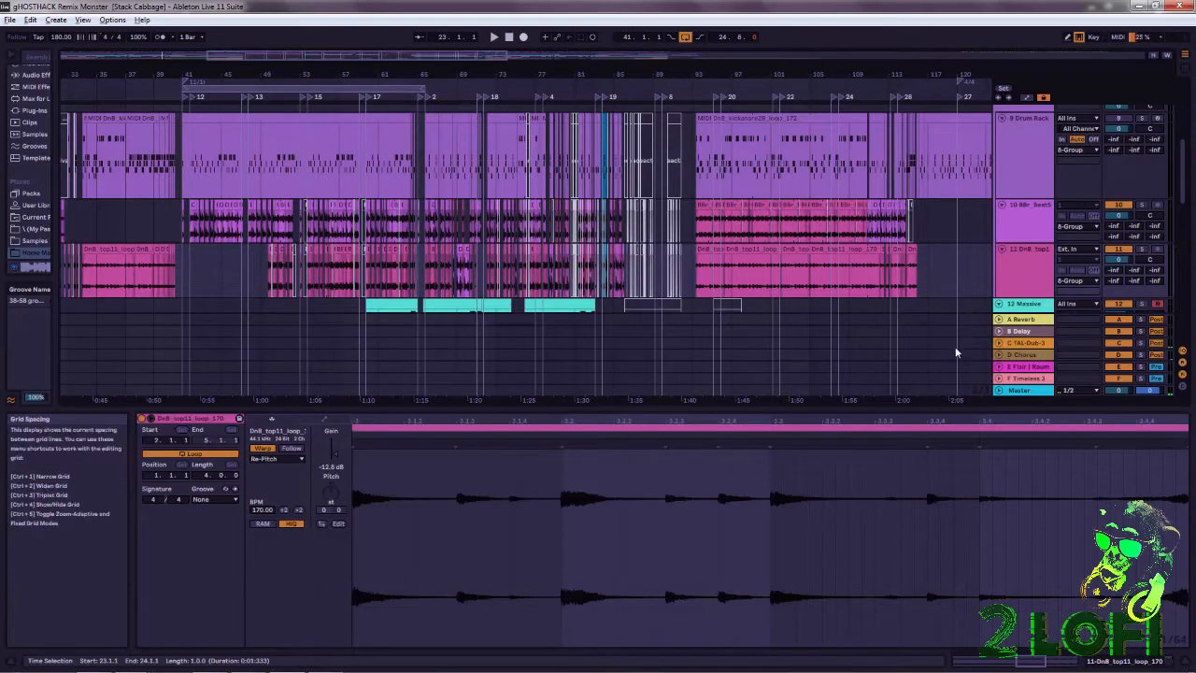
{"action": "left_click_drag", "start_coordinate": [958, 348], "coordinate": [184, 354]}
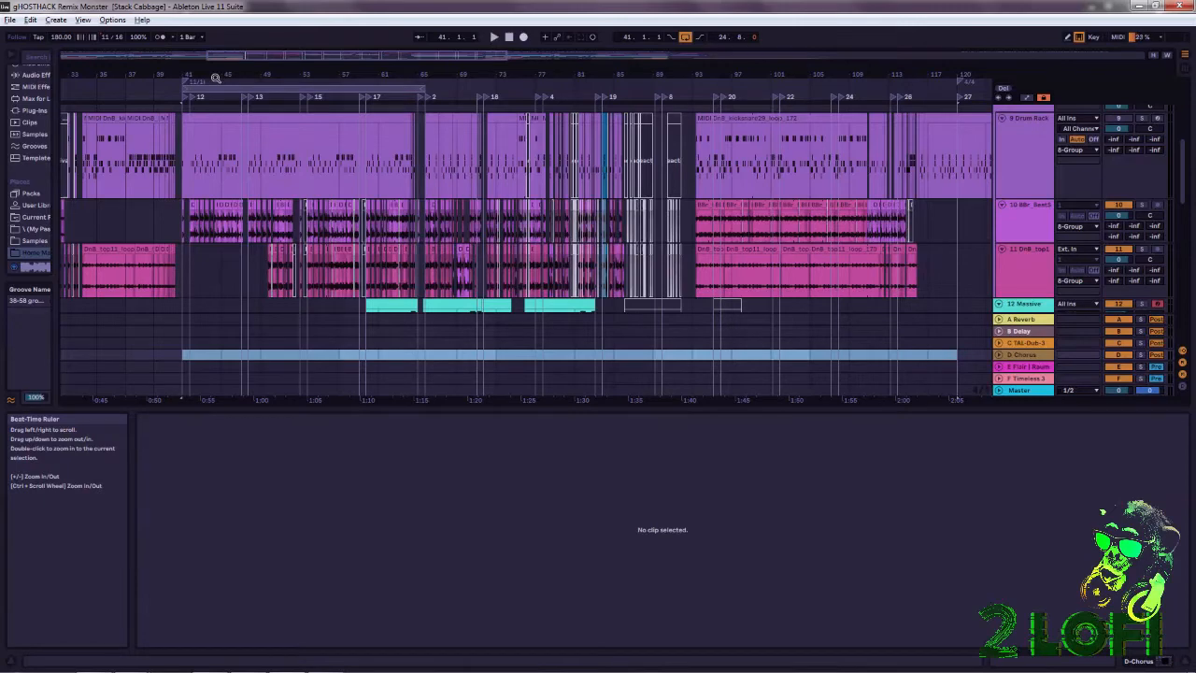
{"action": "mouse_move", "coordinate": [219, 76]}
{"action": "left_mouse_down"}
{"action": "mouse_move", "coordinate": [221, 141]}
{"action": "mouse_move", "coordinate": [402, 144]}
{"action": "mouse_move", "coordinate": [365, 124]}
{"action": "mouse_move", "coordinate": [360, 74]}
{"action": "mouse_move", "coordinate": [335, 75]}
{"action": "mouse_move", "coordinate": [339, 37]}
{"action": "mouse_move", "coordinate": [228, 29]}
{"action": "left_mouse_up"}
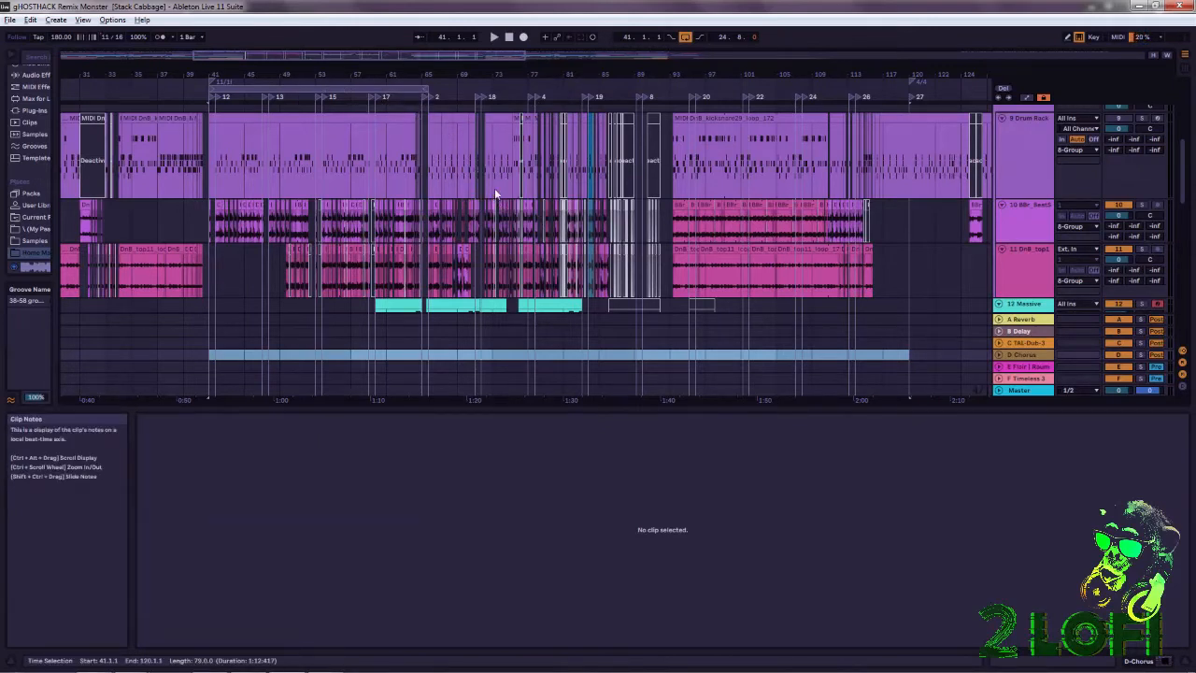
Select the empty stretch of the 11 DnB_top11 track between the locators 12 and 11, ending at bar 47.
{"action": "scroll", "coordinate": [553, 225], "scroll_direction": "down", "scroll_amount": 4}
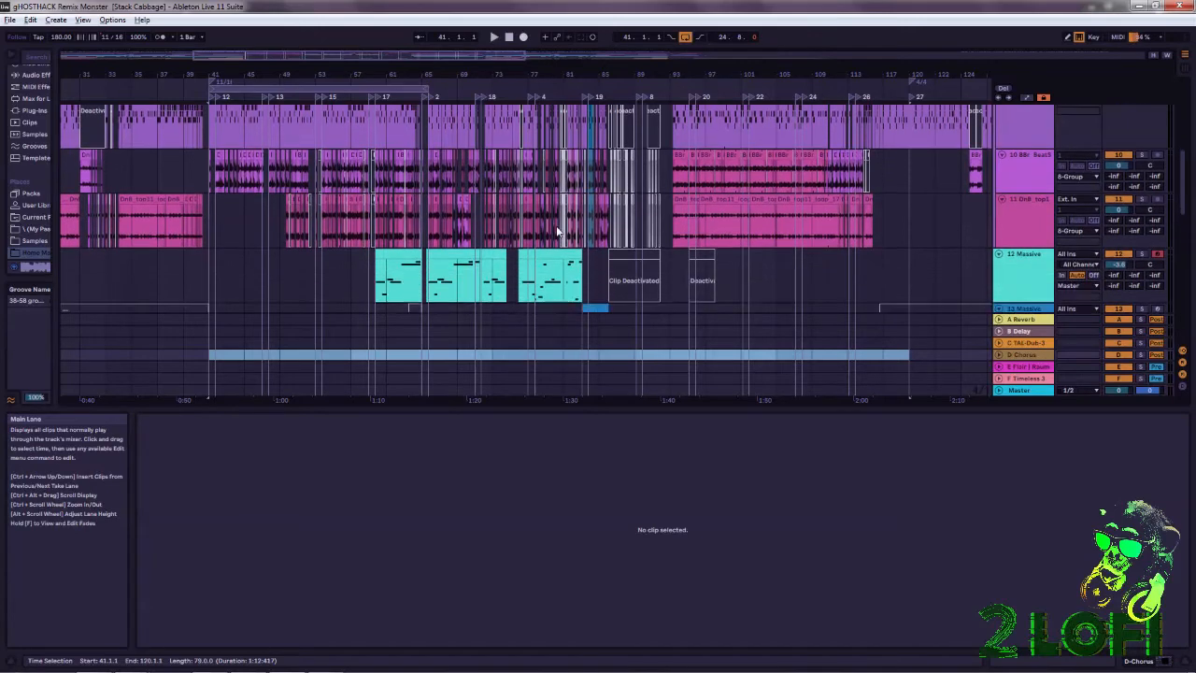
{"action": "scroll", "coordinate": [559, 234], "scroll_direction": "down", "scroll_amount": 3}
{"action": "left_click_drag", "start_coordinate": [425, 75], "coordinate": [579, 154]}
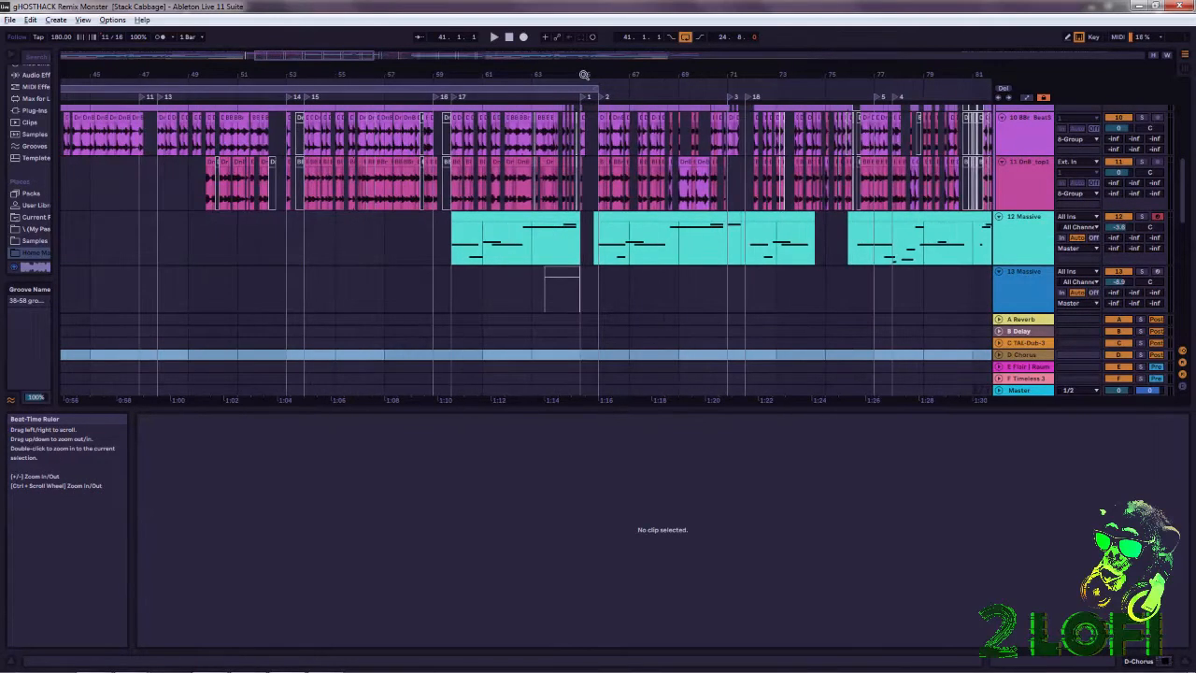
{"action": "left_click_drag", "start_coordinate": [222, 69], "coordinate": [439, 75]}
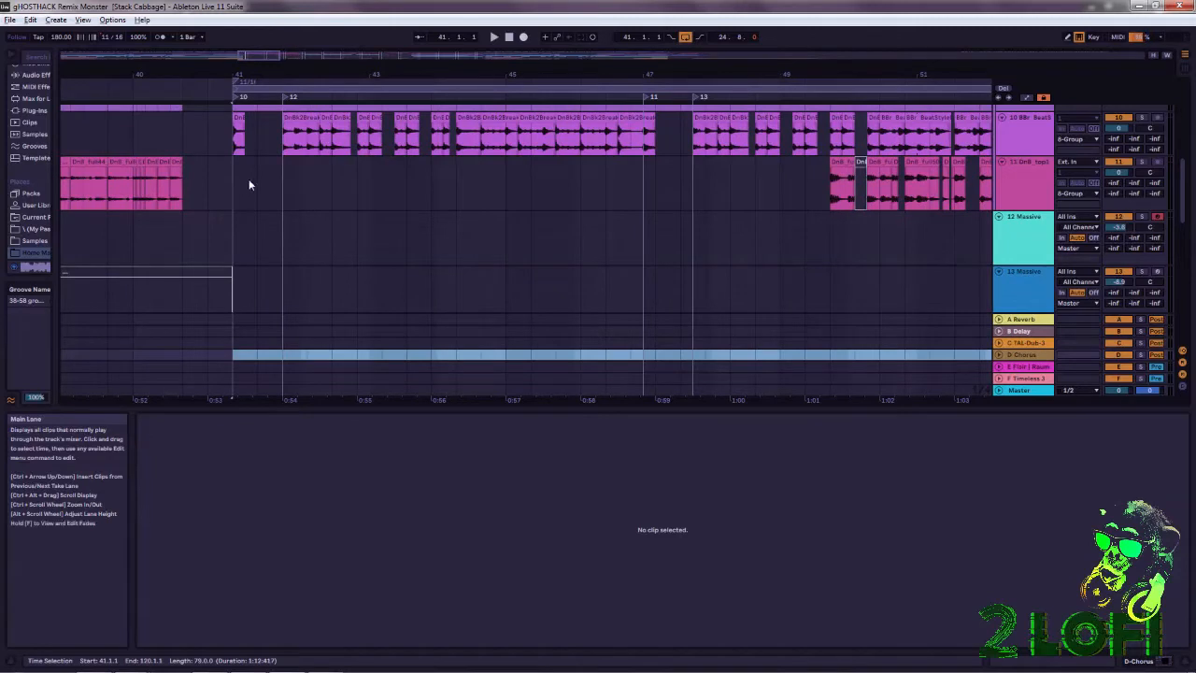
{"action": "left_click_drag", "start_coordinate": [237, 186], "coordinate": [642, 187]}
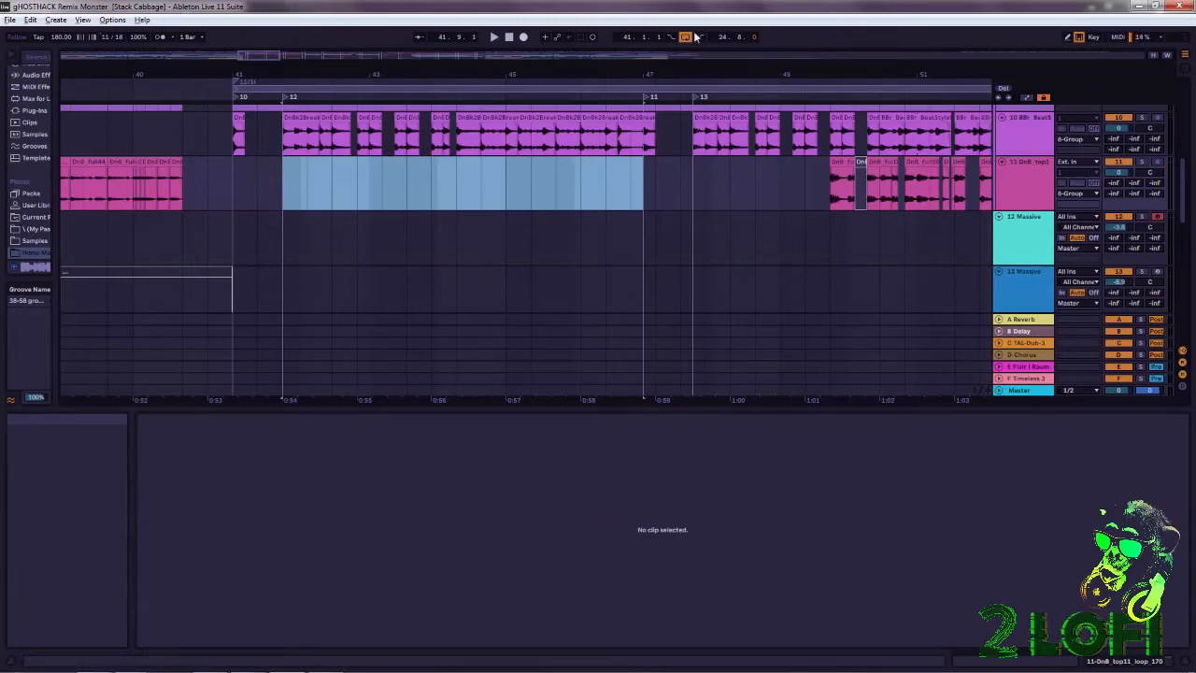
Play the 11/16 section from its first locator at bar 41 and stop playback around bar 50.
{"action": "left_click_drag", "start_coordinate": [689, 75], "coordinate": [520, 66]}
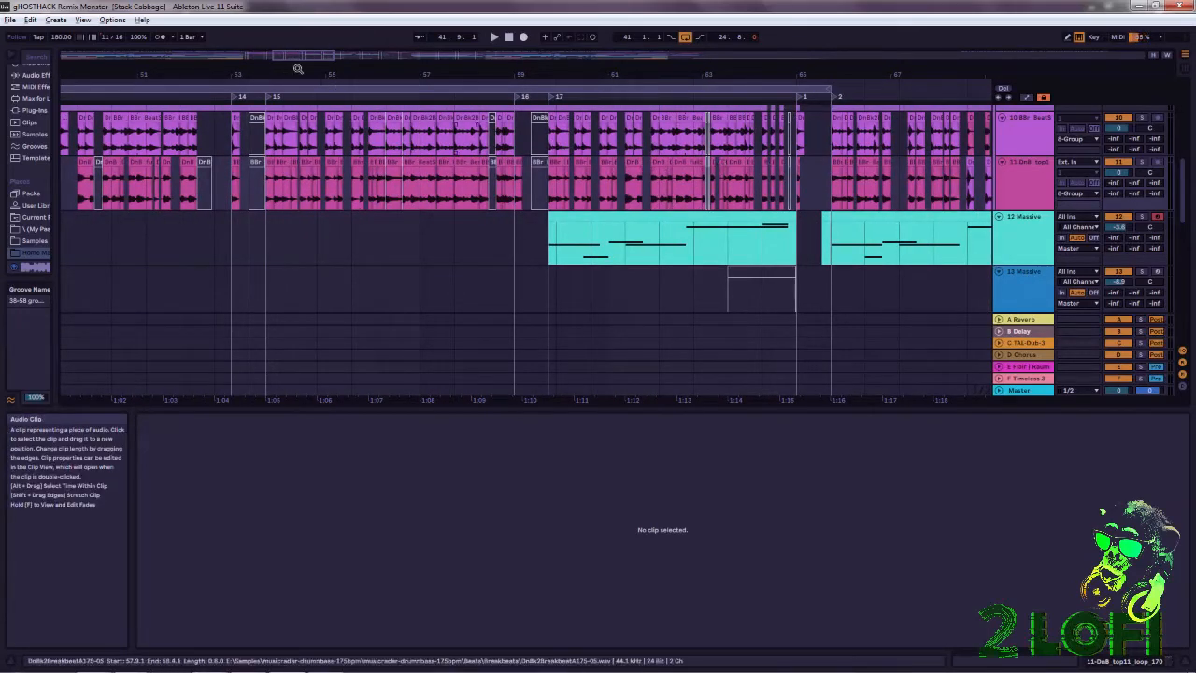
{"action": "left_click_drag", "start_coordinate": [463, 74], "coordinate": [473, 18]}
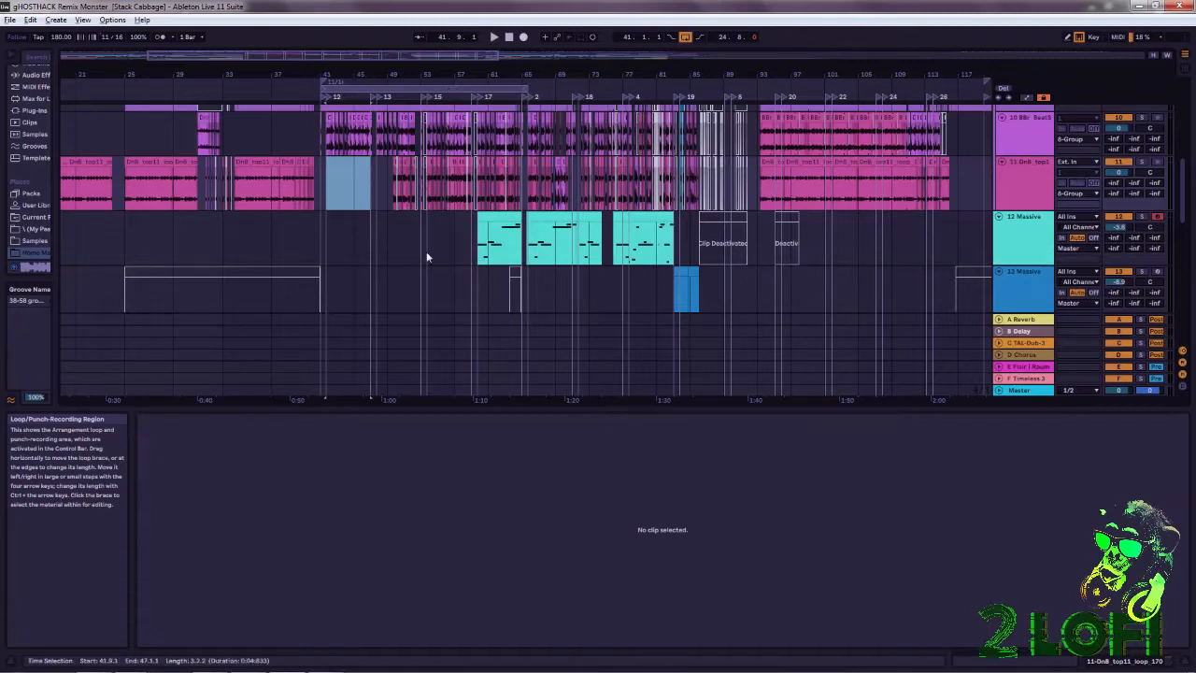
{"action": "scroll", "coordinate": [458, 227], "scroll_direction": "up", "scroll_amount": 3}
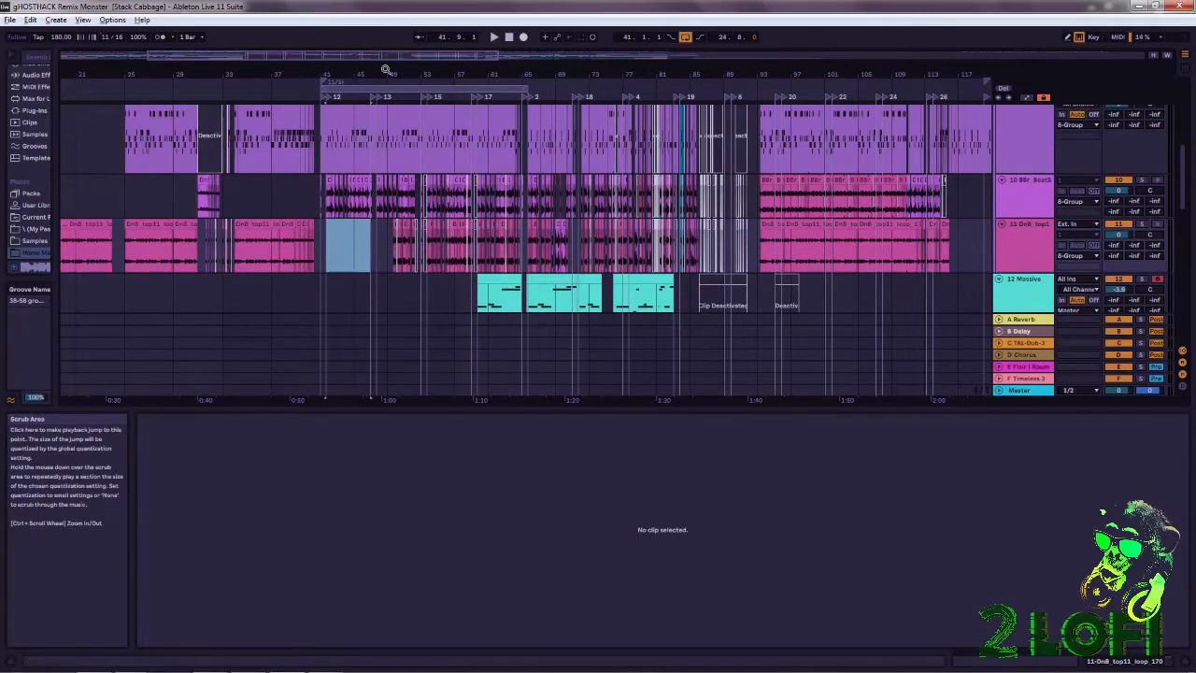
{"action": "left_click", "coordinate": [325, 97]}
{"action": "double_click", "coordinate": [325, 99]}
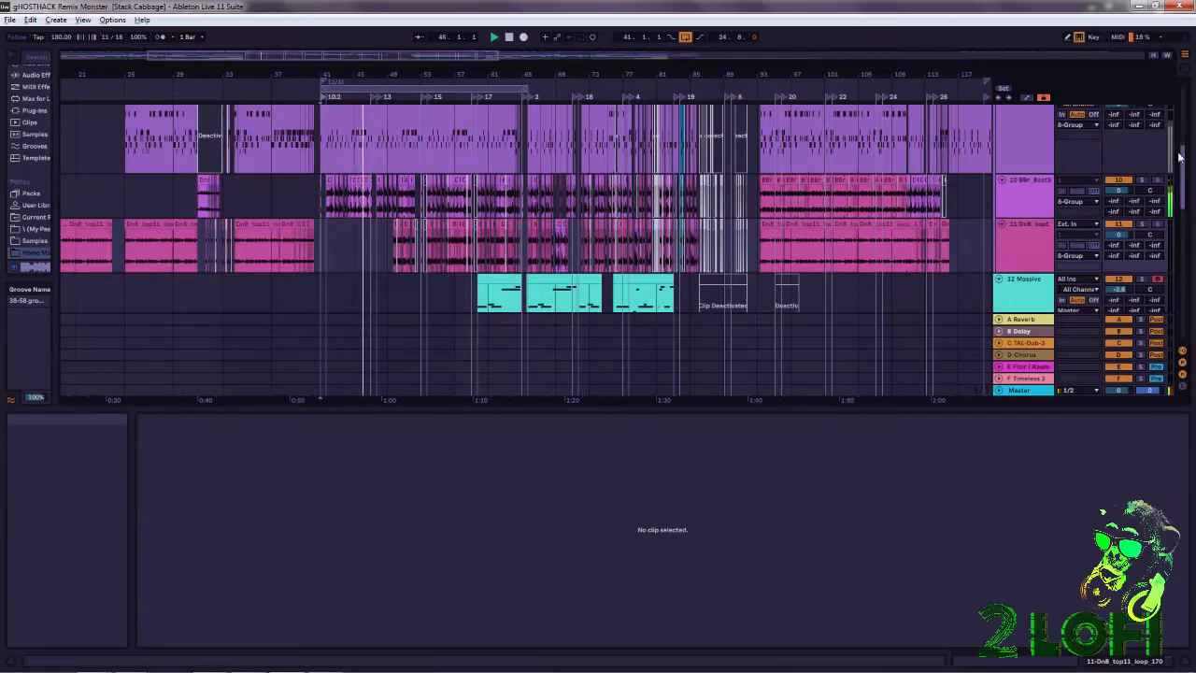
{"action": "scroll", "coordinate": [1179, 157], "scroll_direction": "up", "scroll_amount": 5}
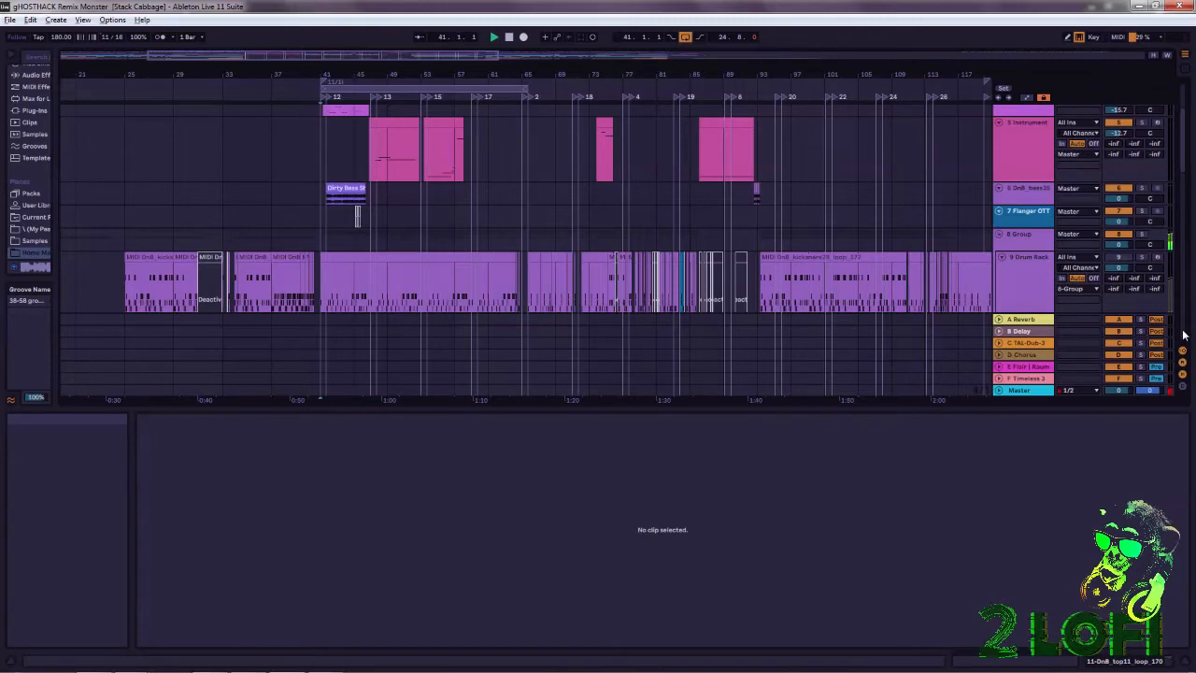
{"action": "left_click", "coordinate": [509, 37]}
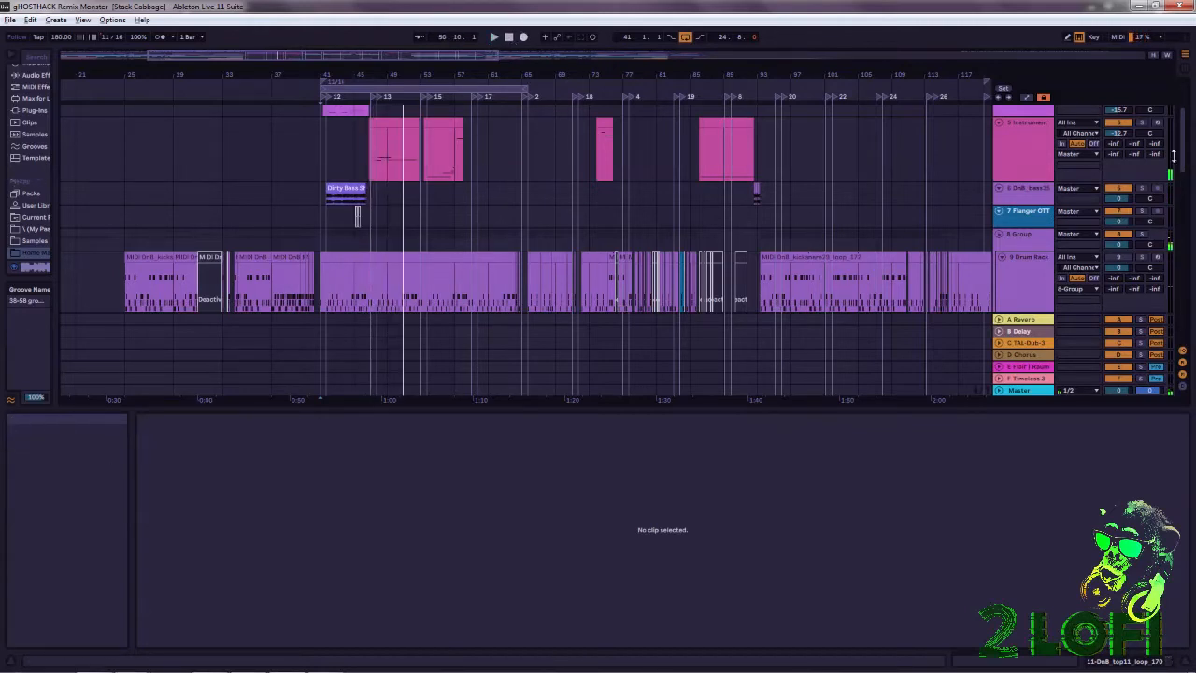
Move the arrangement loop region so that it starts at bar 65.
{"action": "scroll", "coordinate": [1167, 170], "scroll_direction": "down", "scroll_amount": 3}
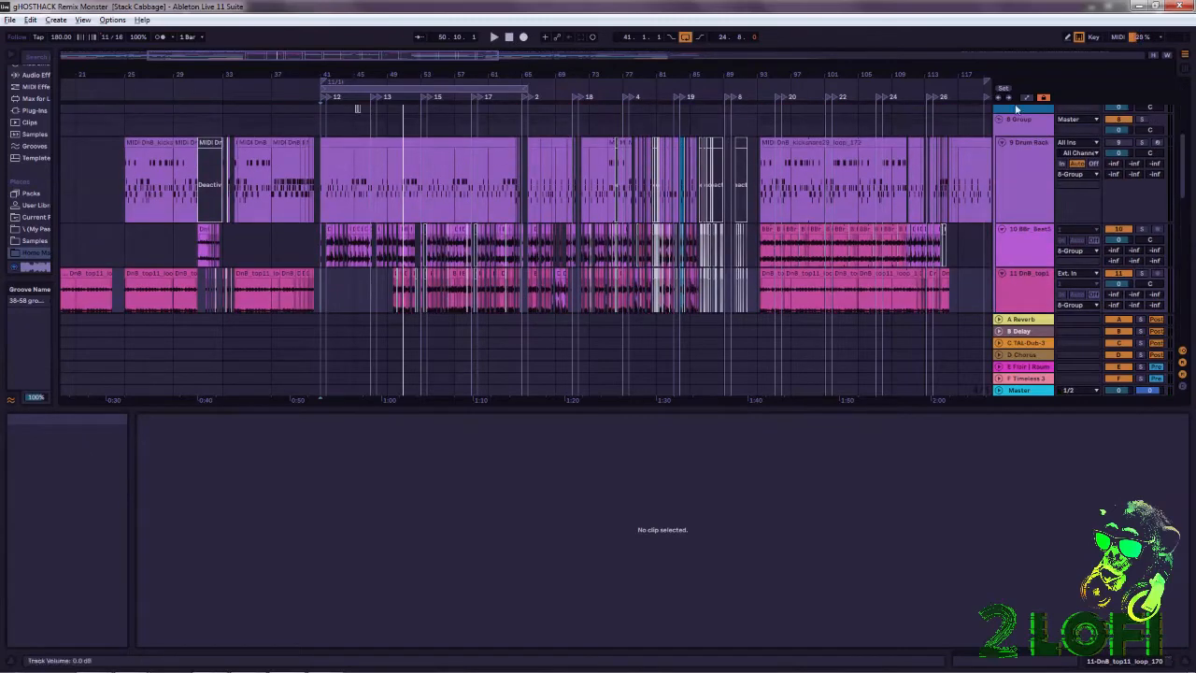
{"action": "left_click_drag", "start_coordinate": [837, 74], "coordinate": [469, 74]}
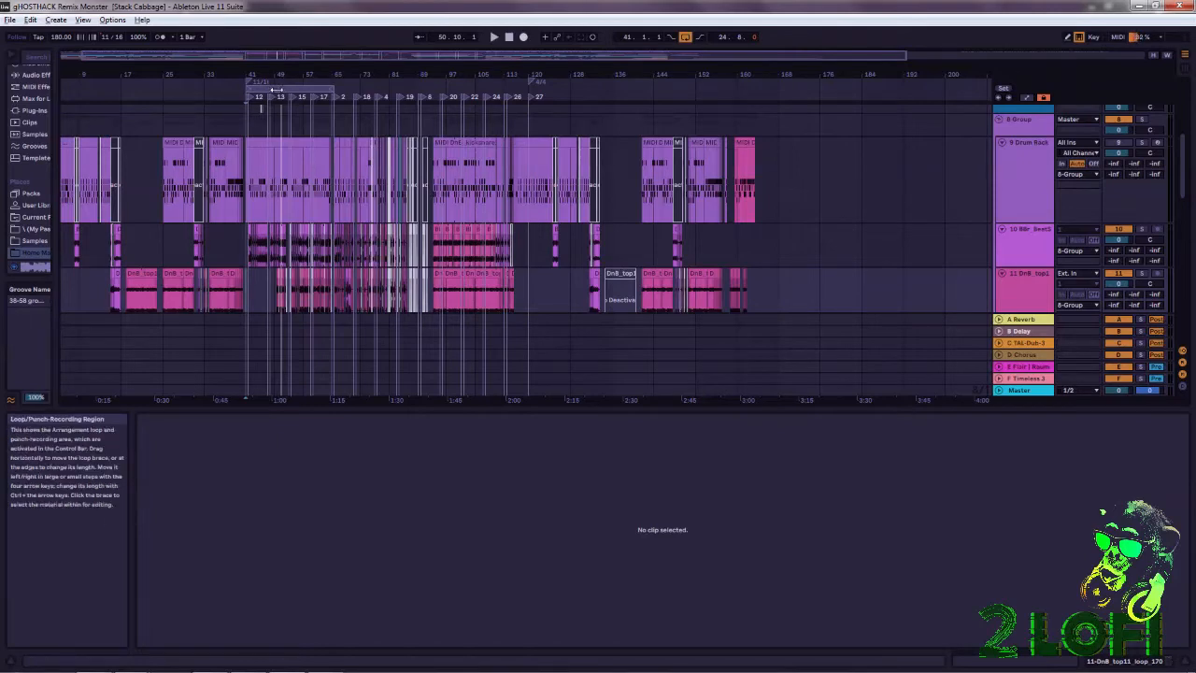
{"action": "left_click_drag", "start_coordinate": [418, 74], "coordinate": [417, 108]}
{"action": "left_click_drag", "start_coordinate": [520, 67], "coordinate": [521, 73]}
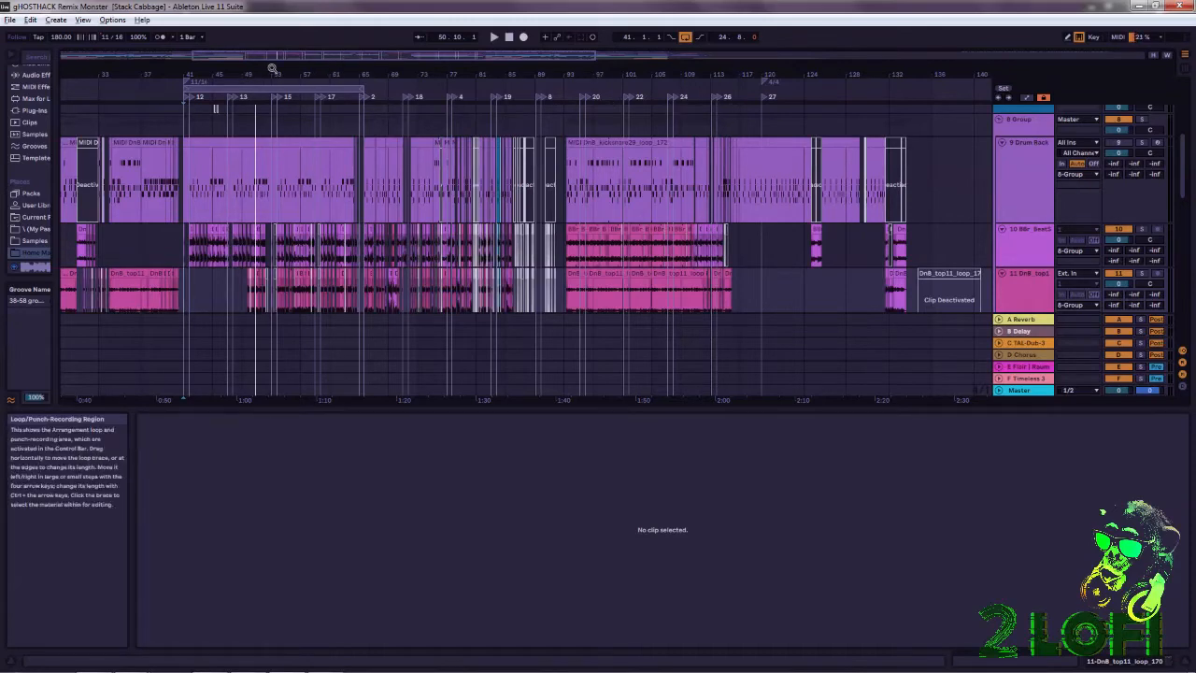
{"action": "left_click_drag", "start_coordinate": [268, 73], "coordinate": [731, 160]}
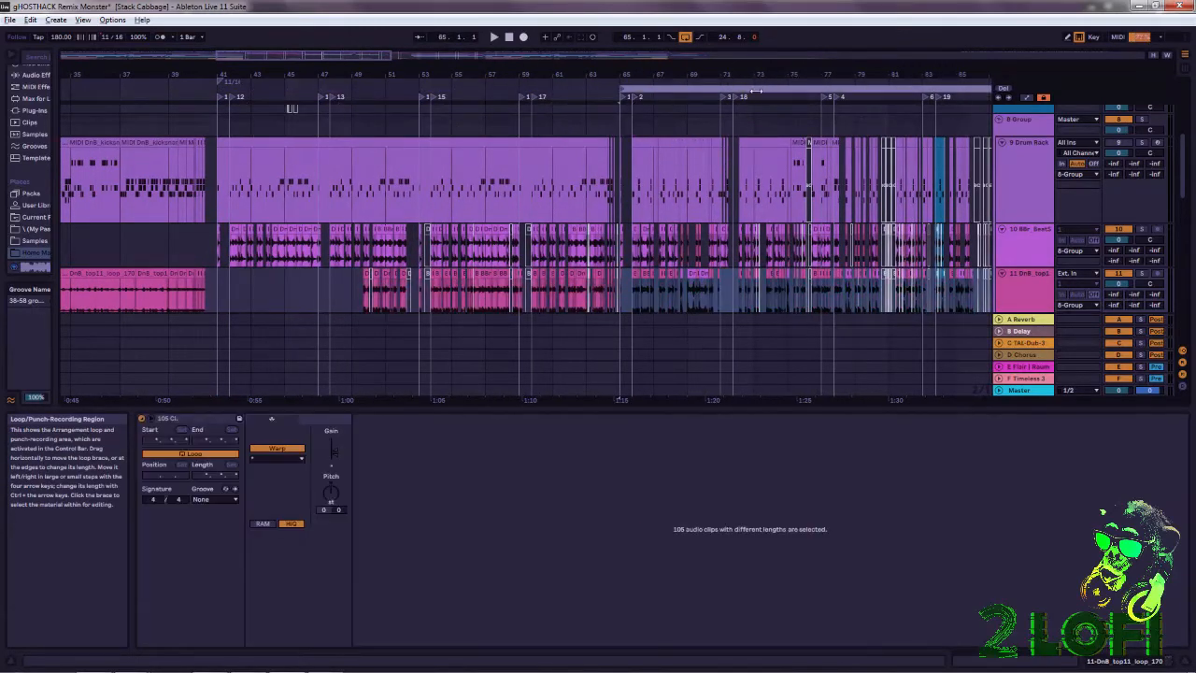
Select bars 41 to 89 in the 8 Group lane, and place the insert marker back at bar 41.
{"action": "left_click_drag", "start_coordinate": [772, 69], "coordinate": [589, 62]}
{"action": "left_click_drag", "start_coordinate": [170, 109], "coordinate": [379, 108]}
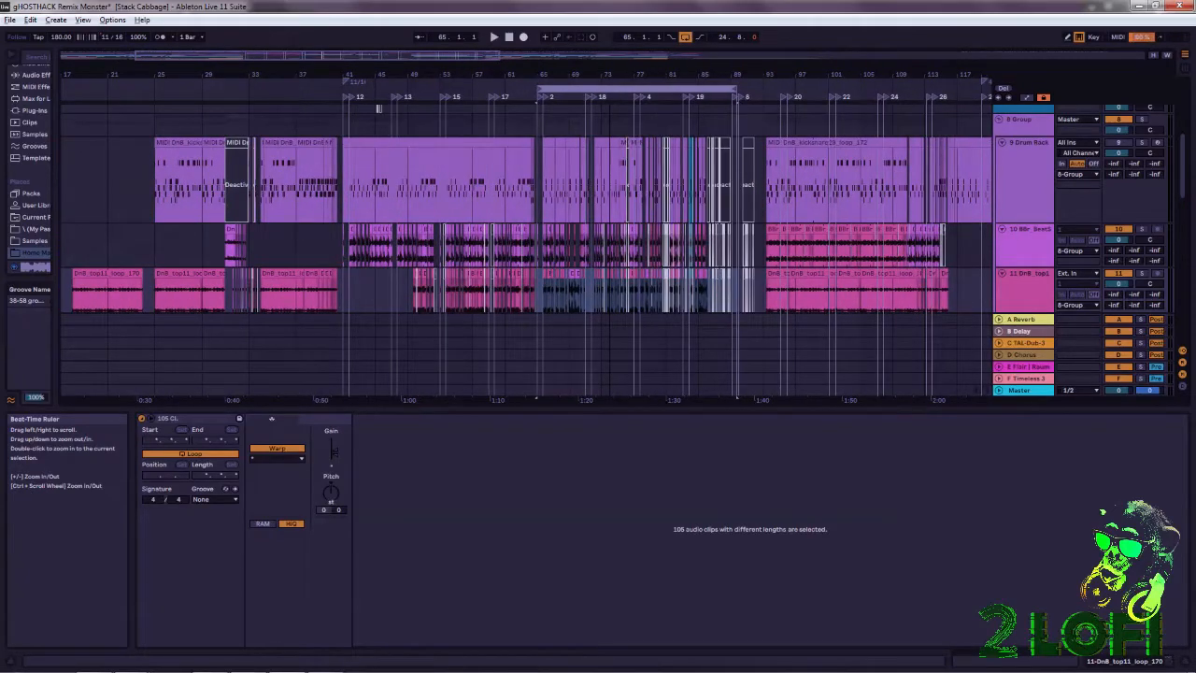
{"action": "left_click_drag", "start_coordinate": [342, 126], "coordinate": [738, 140]}
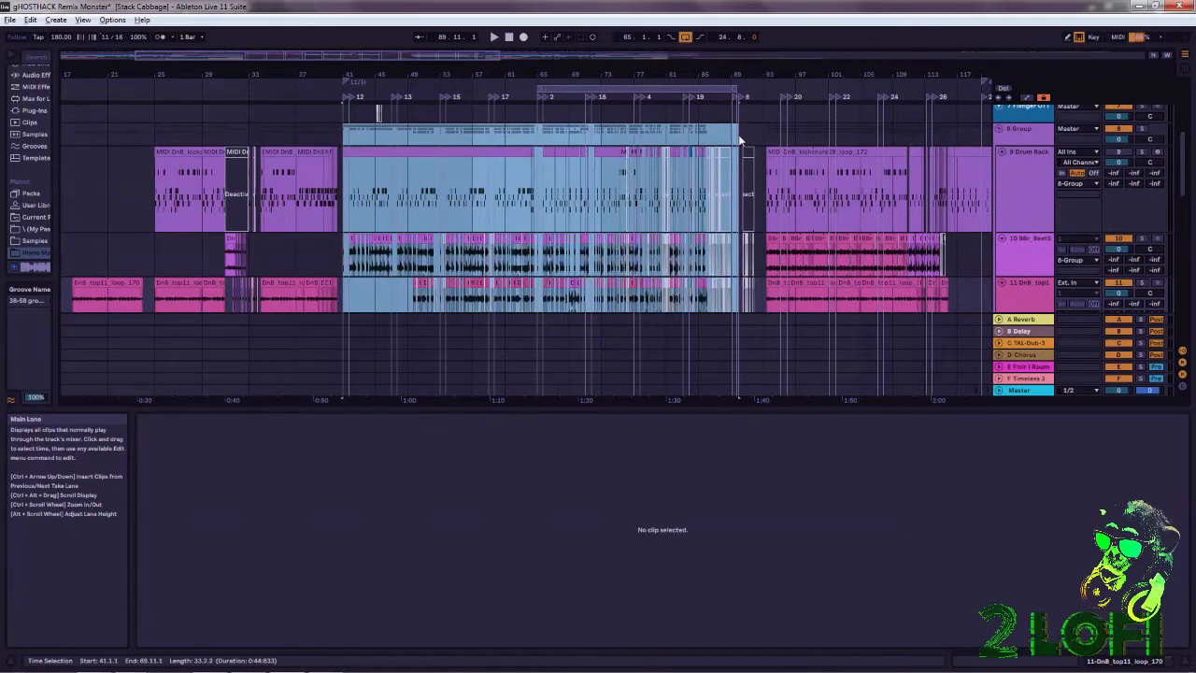
{"action": "left_click", "coordinate": [343, 135]}
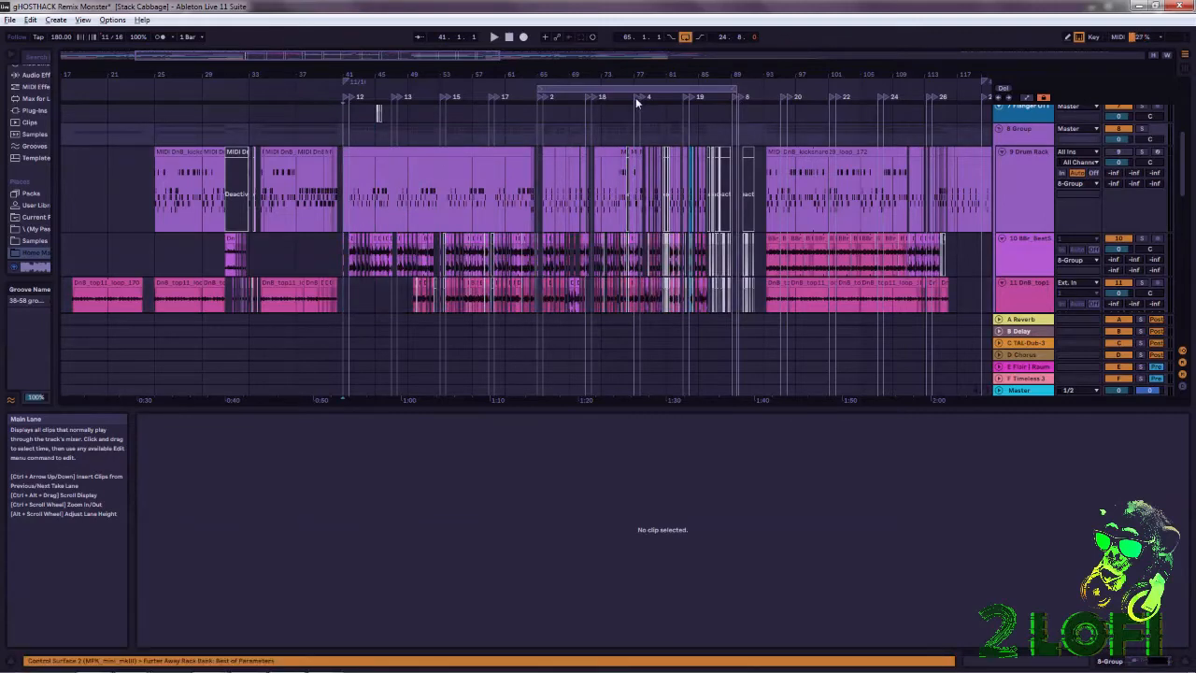
Extend the loop region's start back to bar 5 and on to bar 1, the beginning of the arrangement.
{"action": "left_click_drag", "start_coordinate": [751, 70], "coordinate": [594, 36]}
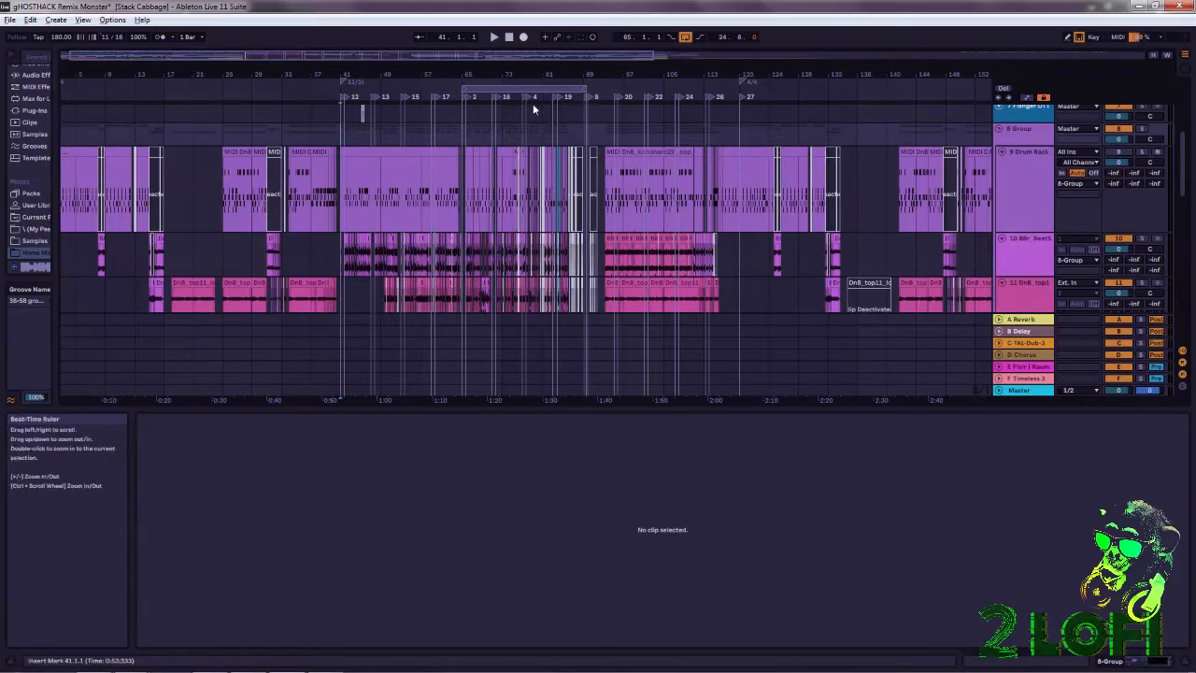
{"action": "left_click_drag", "start_coordinate": [465, 89], "coordinate": [75, 89]}
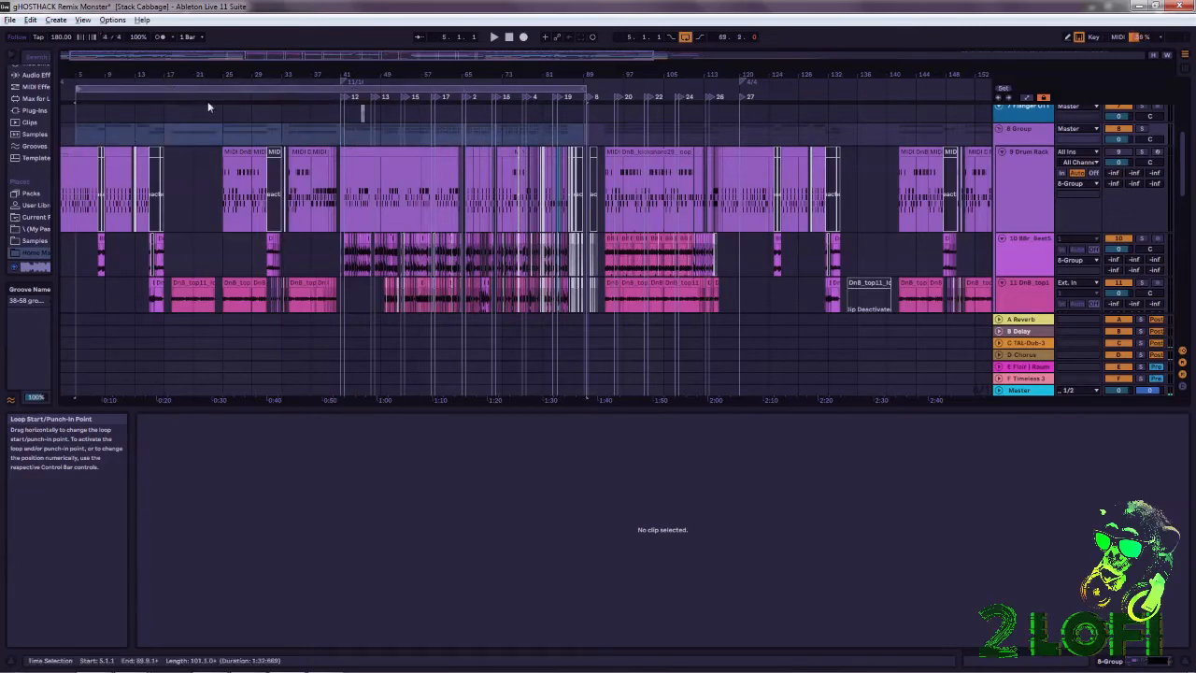
{"action": "left_click_drag", "start_coordinate": [249, 76], "coordinate": [246, 70]}
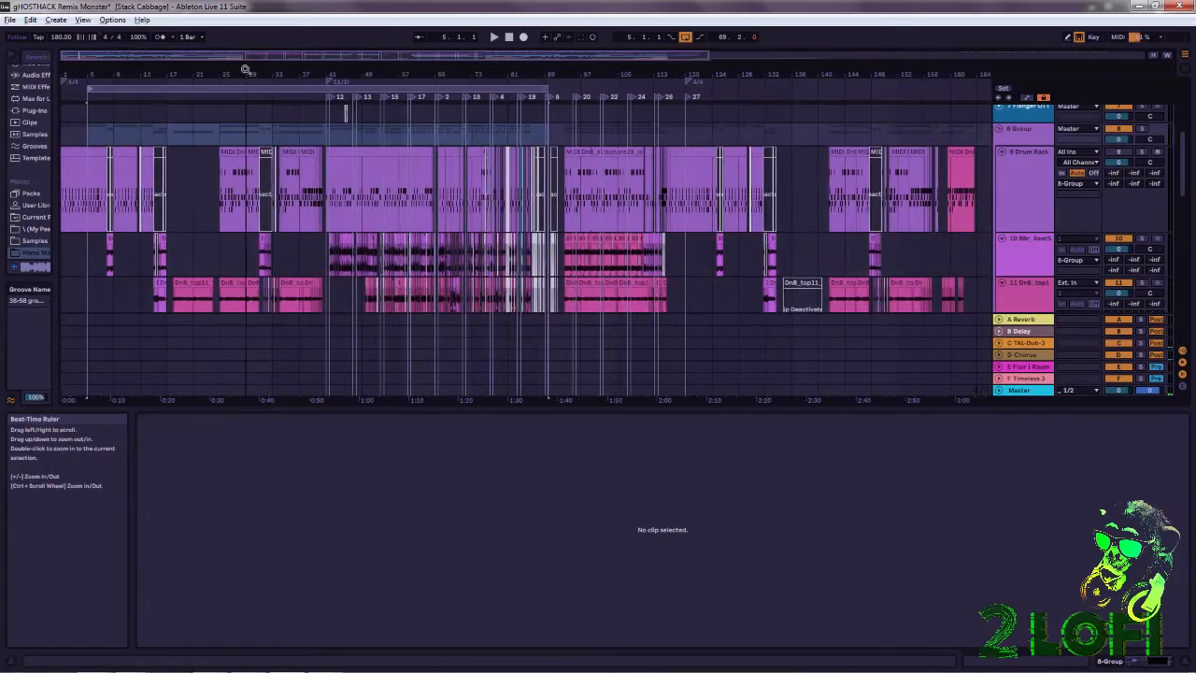
{"action": "left_click", "coordinate": [93, 88]}
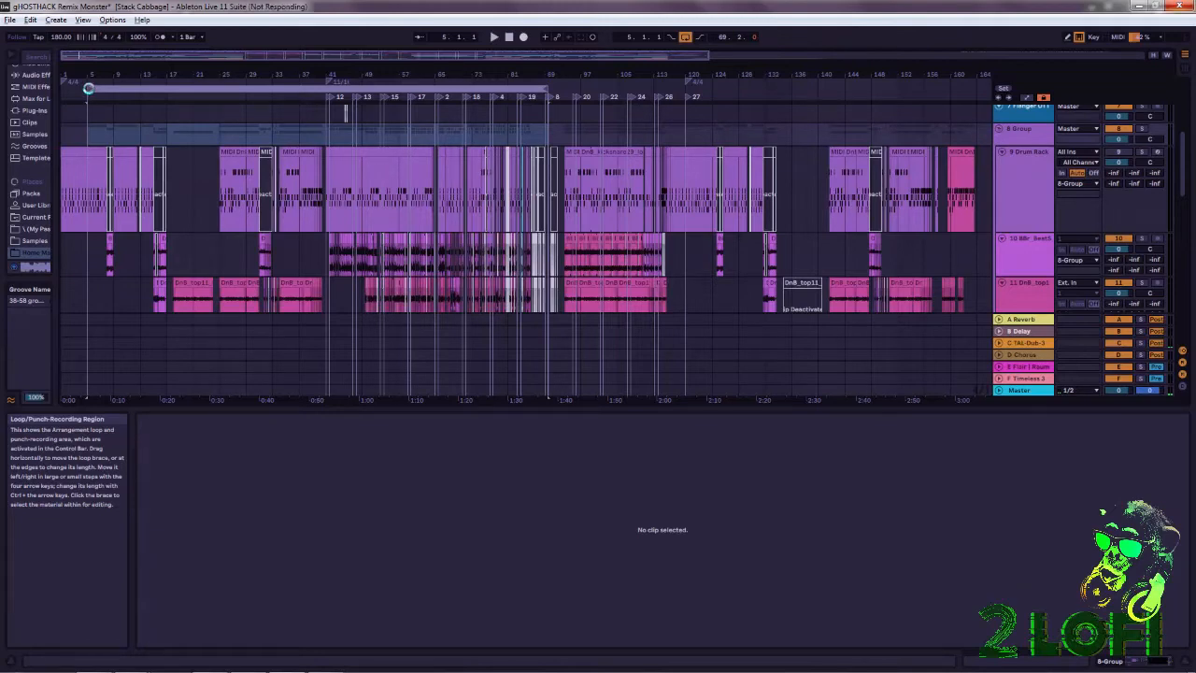
{"action": "left_click_drag", "start_coordinate": [90, 89], "coordinate": [15, 84]}
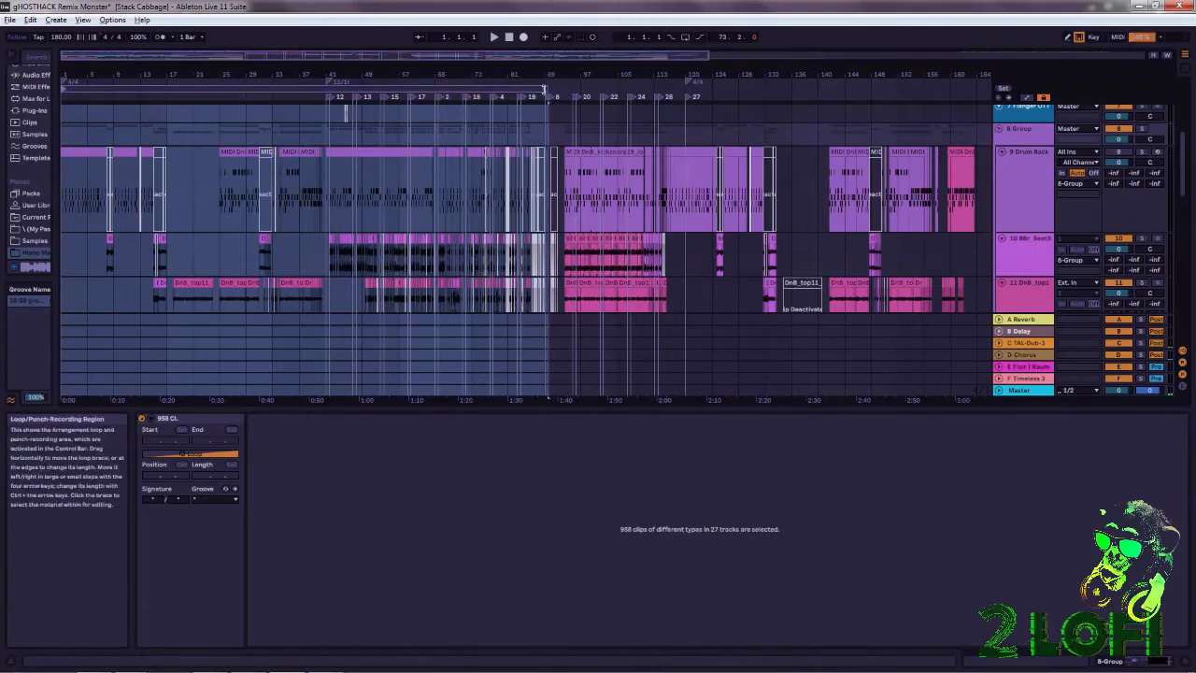
Set the loop region's end to bar 120 and its start to bar 41, covering the whole 11/16 section.
{"action": "left_click_drag", "start_coordinate": [552, 80], "coordinate": [685, 114]}
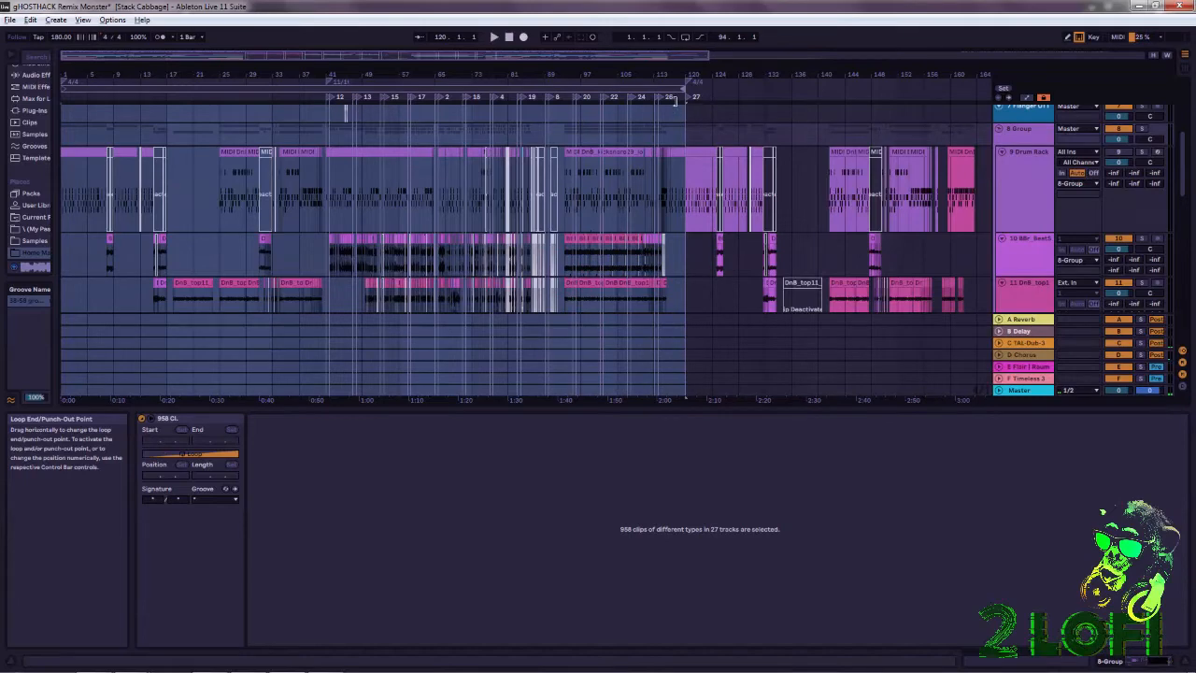
{"action": "left_click_drag", "start_coordinate": [95, 75], "coordinate": [96, 82]}
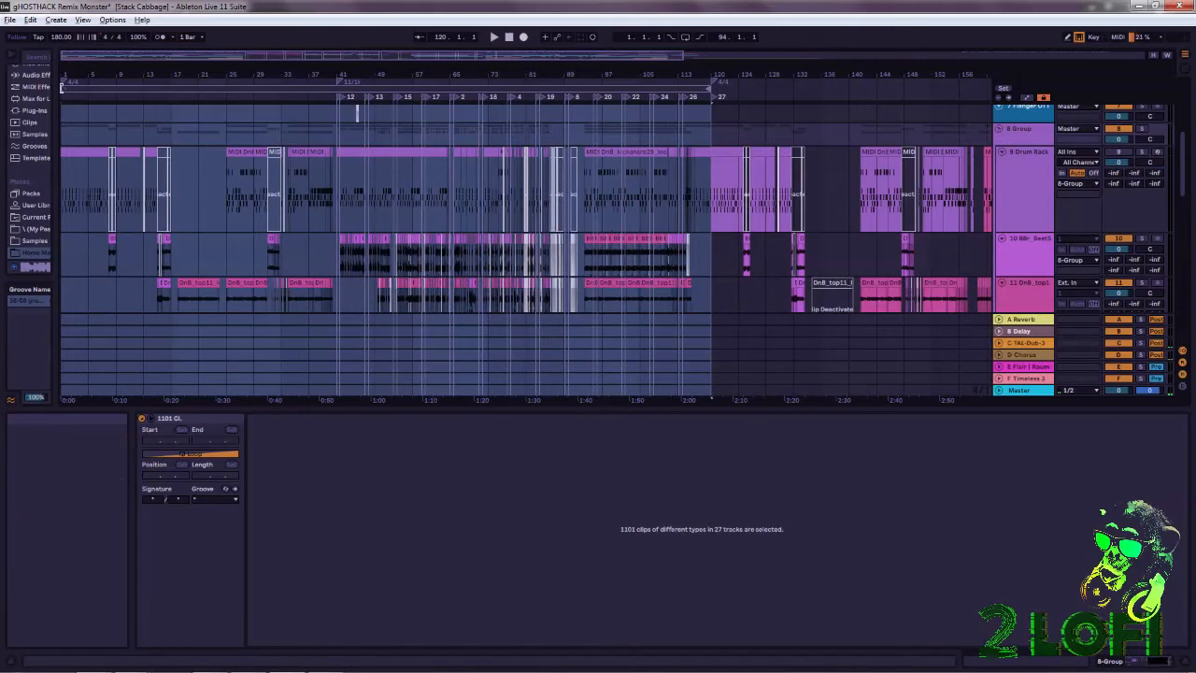
{"action": "mouse_move", "coordinate": [63, 86]}
{"action": "left_mouse_down"}
{"action": "mouse_move", "coordinate": [184, 119]}
{"action": "mouse_move", "coordinate": [378, 126]}
{"action": "mouse_move", "coordinate": [272, 129]}
{"action": "mouse_move", "coordinate": [334, 147]}
{"action": "left_mouse_up"}
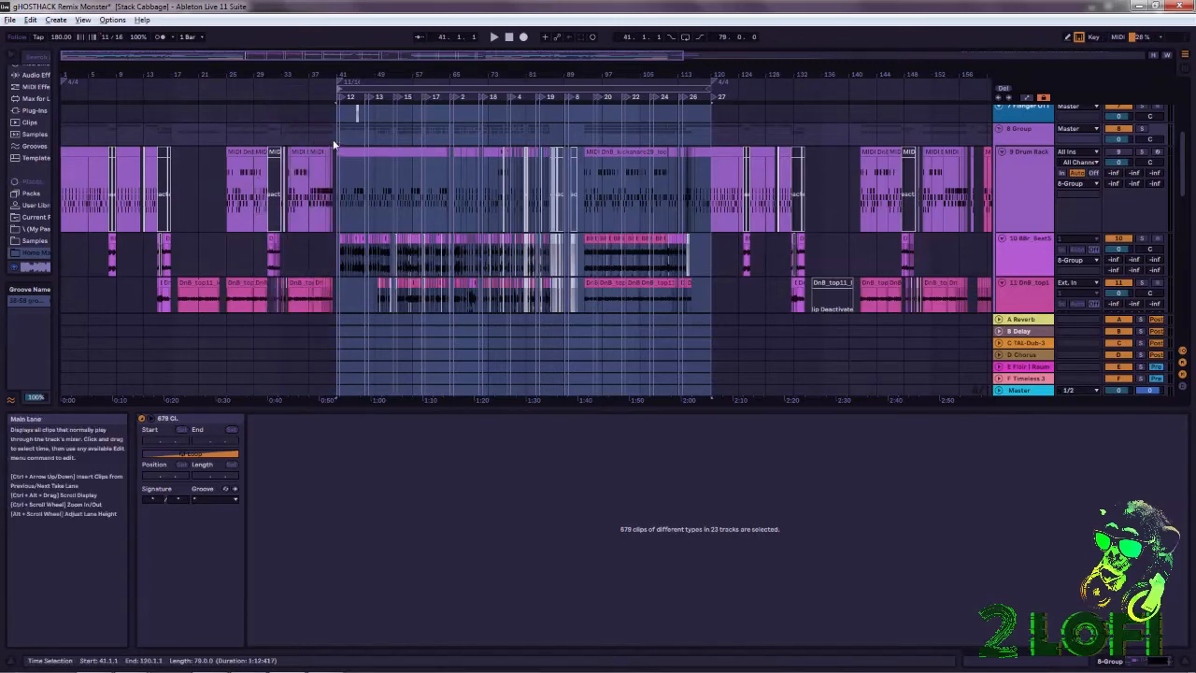
{"action": "left_click_drag", "start_coordinate": [360, 75], "coordinate": [300, 42]}
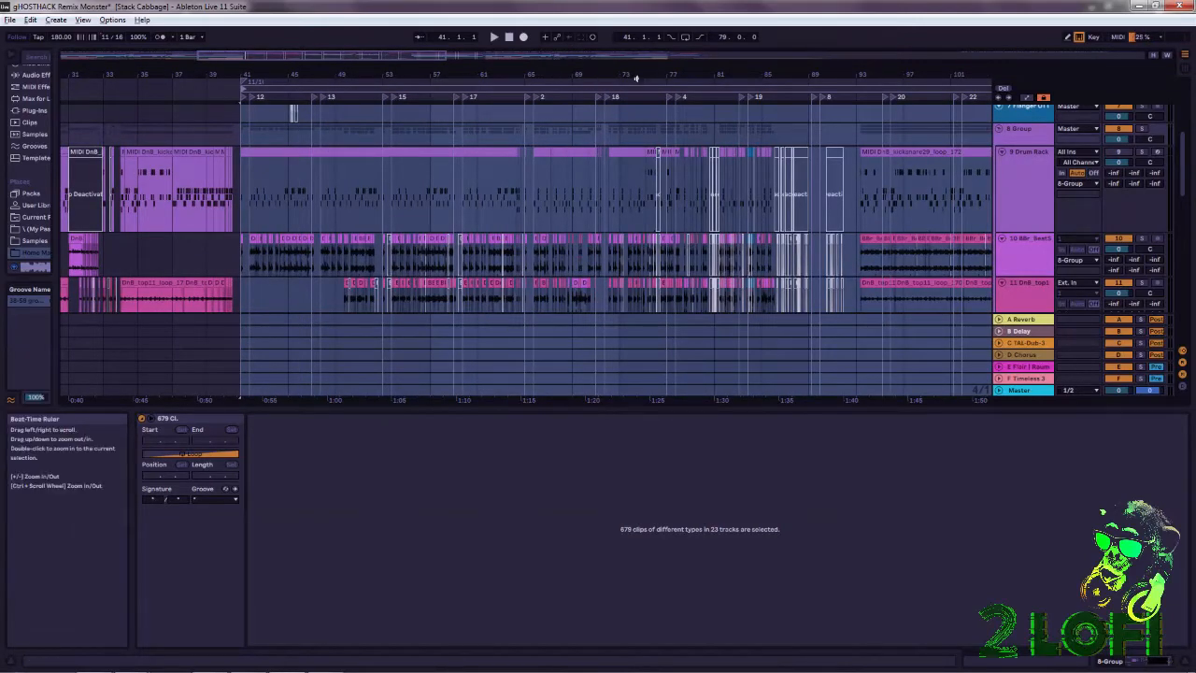
{"action": "left_click_drag", "start_coordinate": [651, 75], "coordinate": [417, 19]}
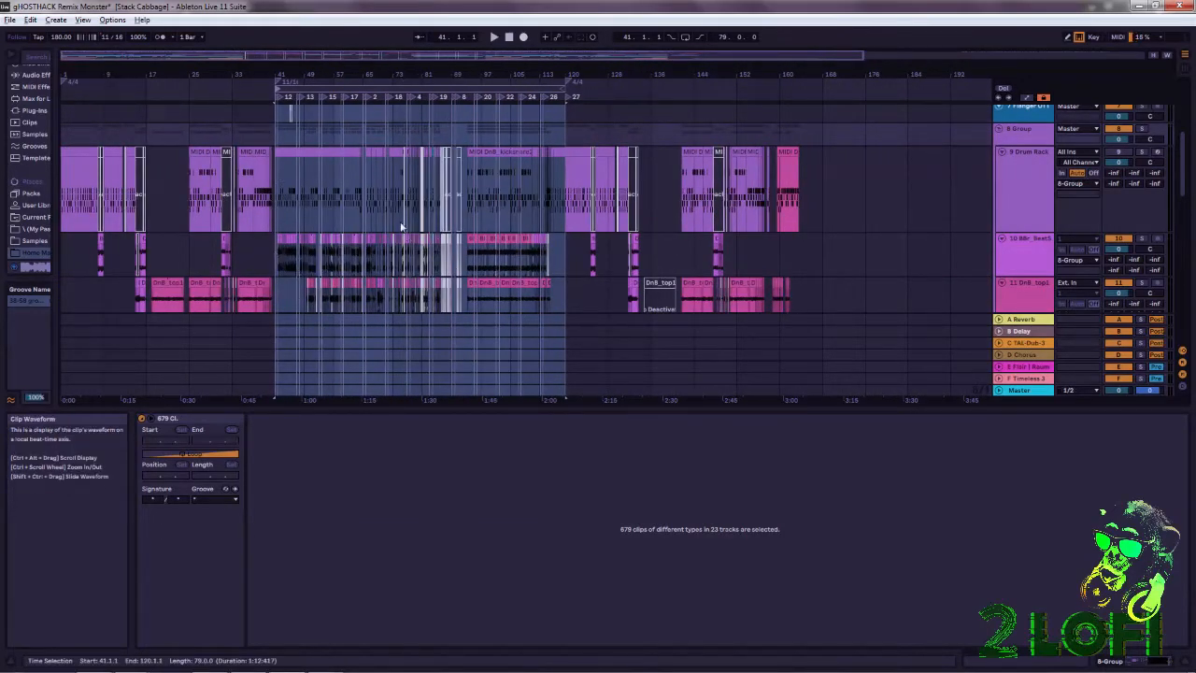
{"action": "left_click_drag", "start_coordinate": [358, 73], "coordinate": [383, 178]}
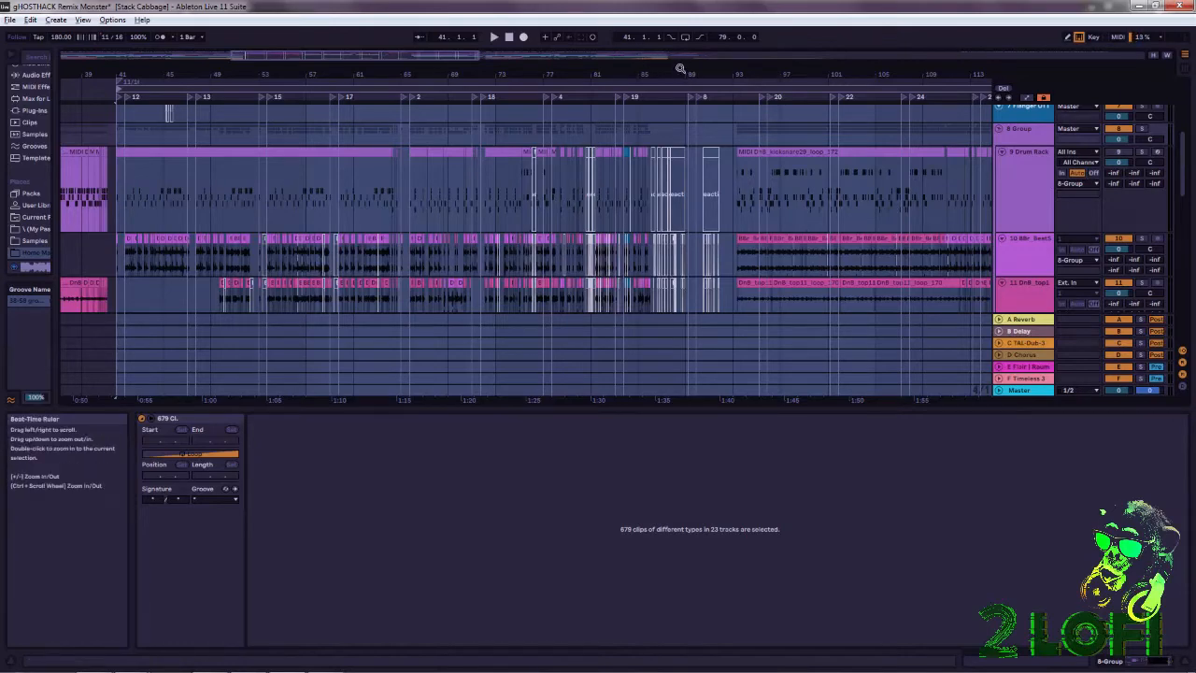
{"action": "left_click_drag", "start_coordinate": [667, 74], "coordinate": [667, 25]}
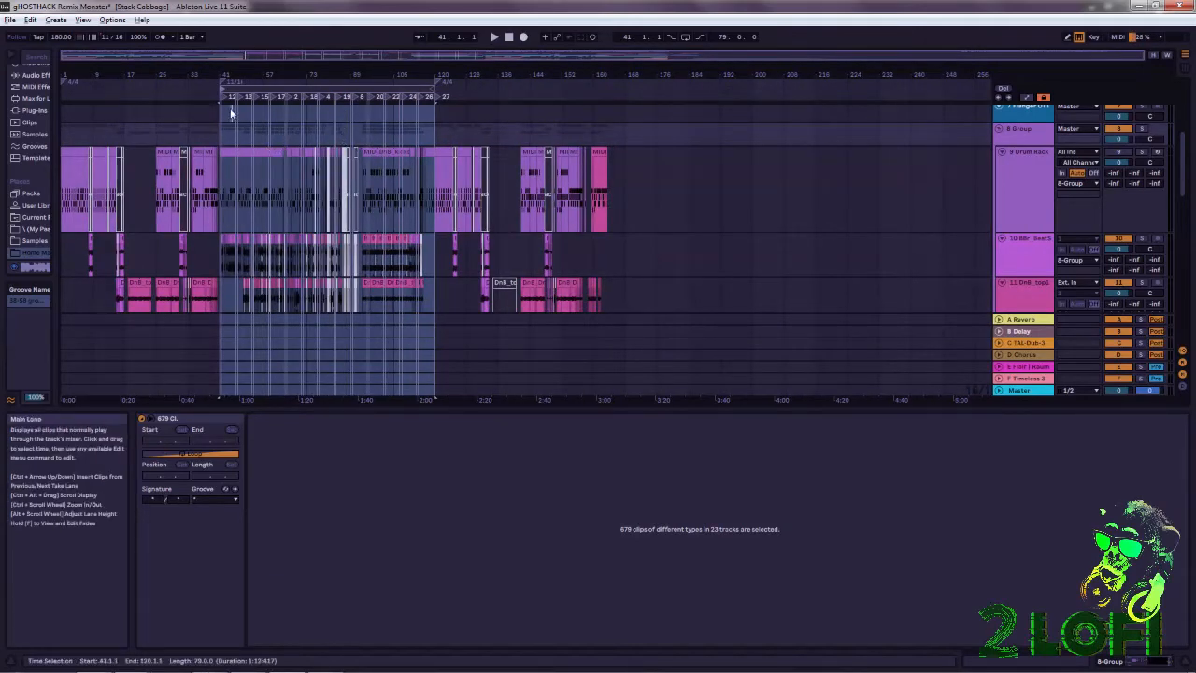
{"action": "left_click_drag", "start_coordinate": [234, 74], "coordinate": [240, 95]}
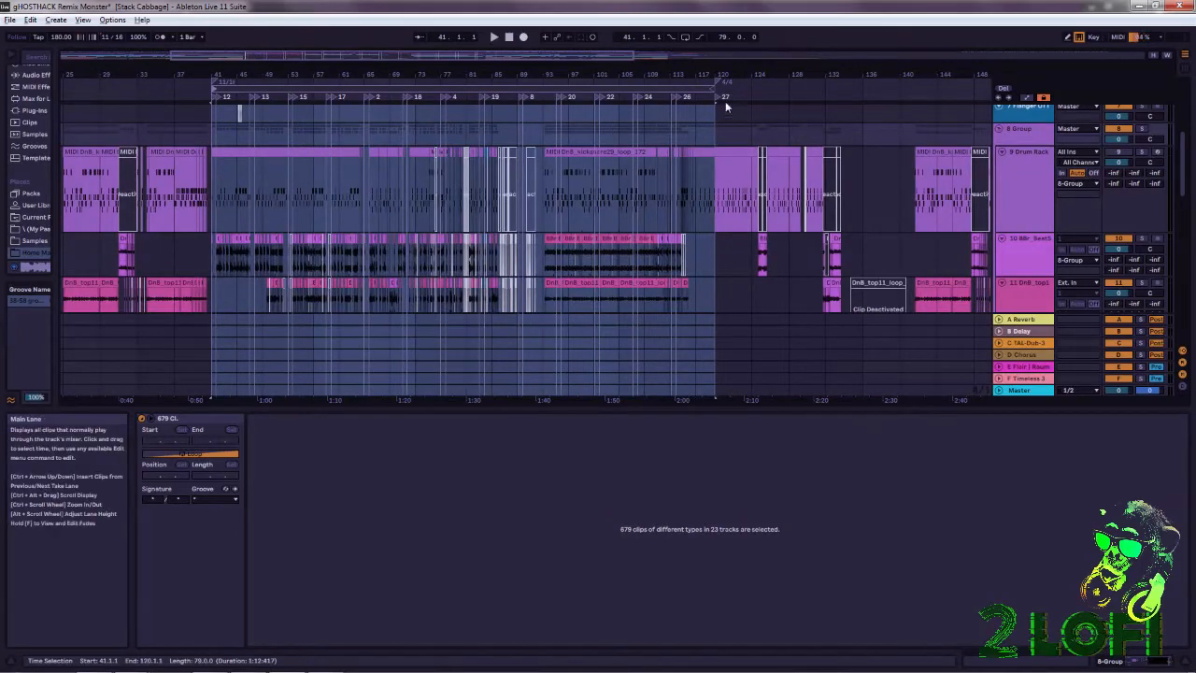
Insert time signature changes at bar 216 and bar 200, in the empty part after the end of the track.
{"action": "left_click_drag", "start_coordinate": [486, 74], "coordinate": [486, 37]}
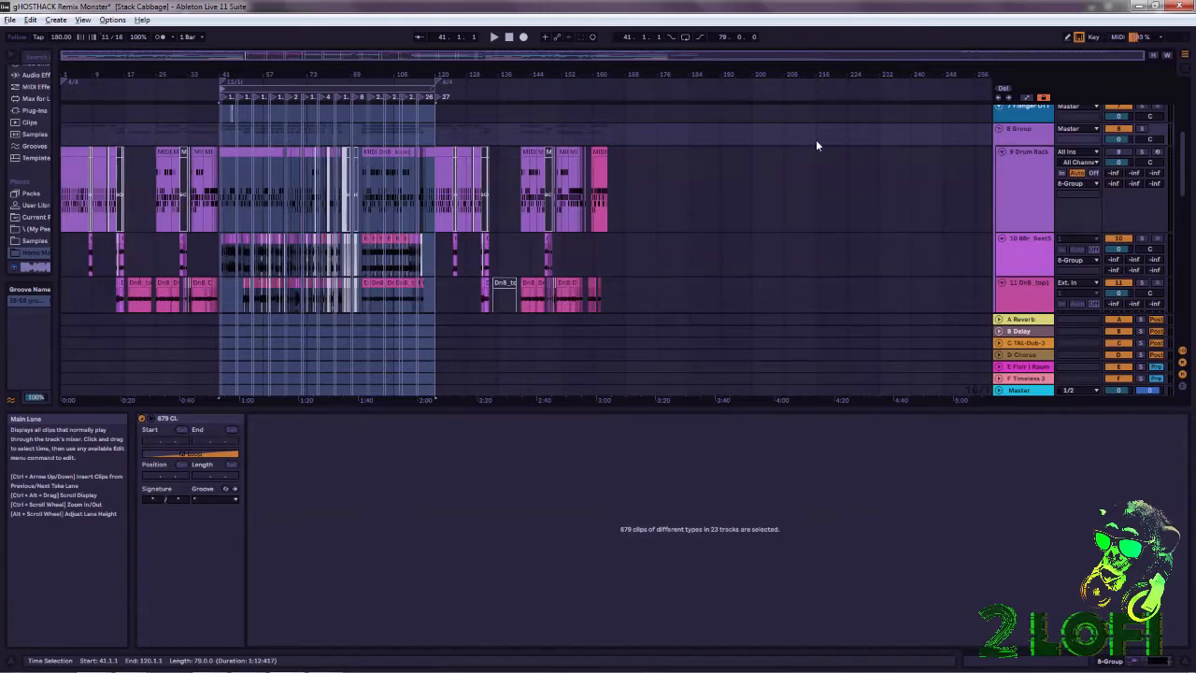
{"action": "right_click", "coordinate": [811, 92]}
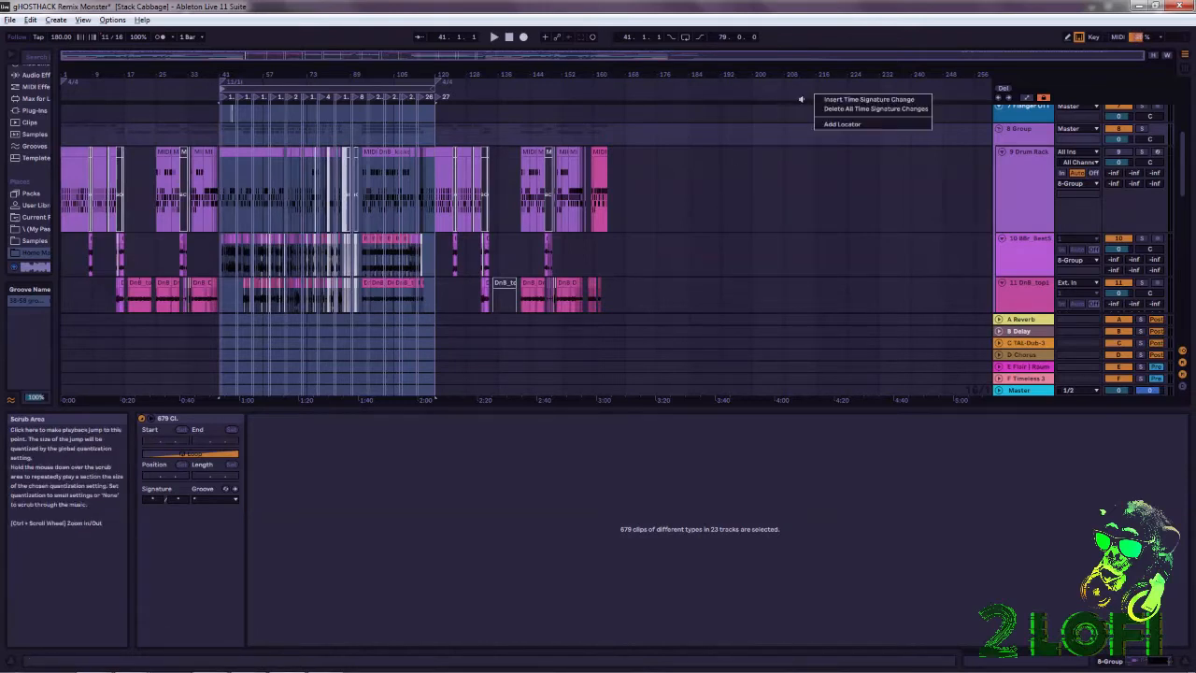
{"action": "left_click", "coordinate": [865, 100]}
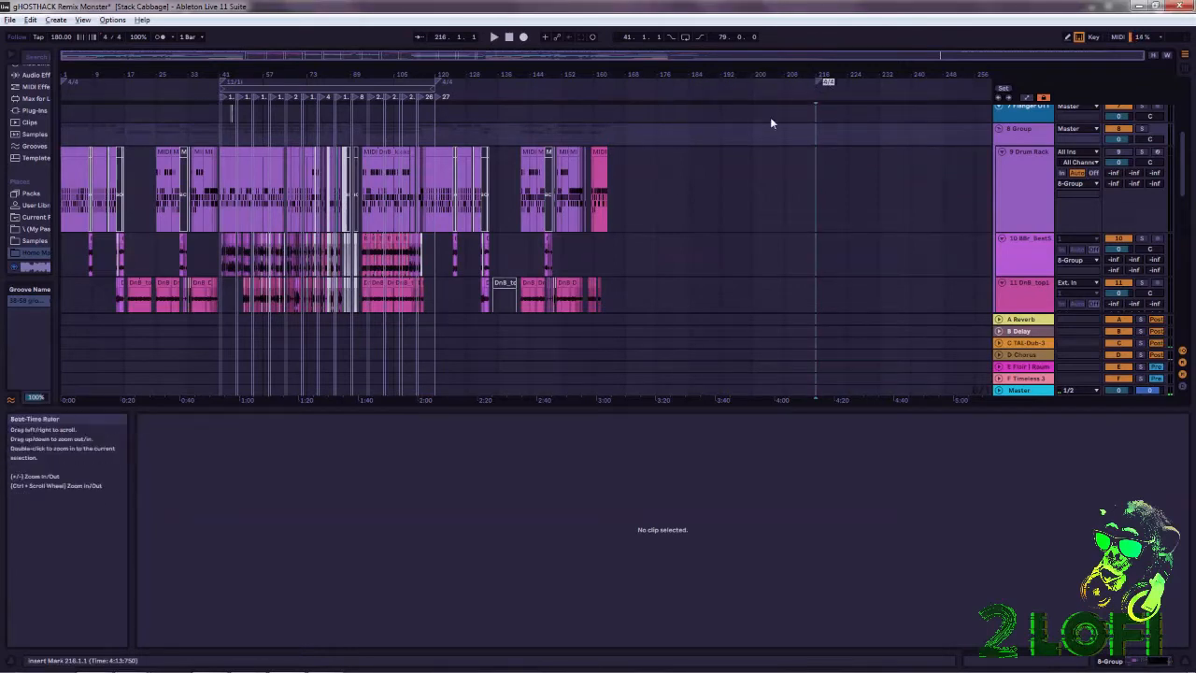
{"action": "right_click", "coordinate": [752, 93]}
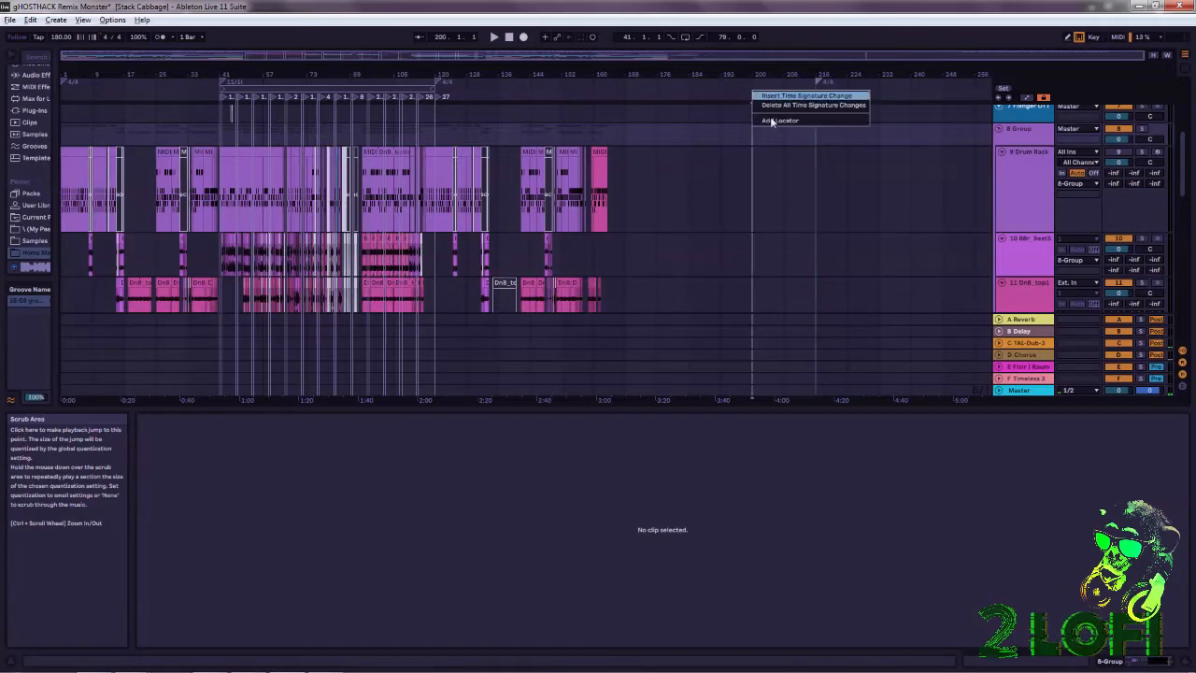
{"action": "left_click", "coordinate": [799, 96]}
{"action": "left_click_drag", "start_coordinate": [774, 71], "coordinate": [676, 85]}
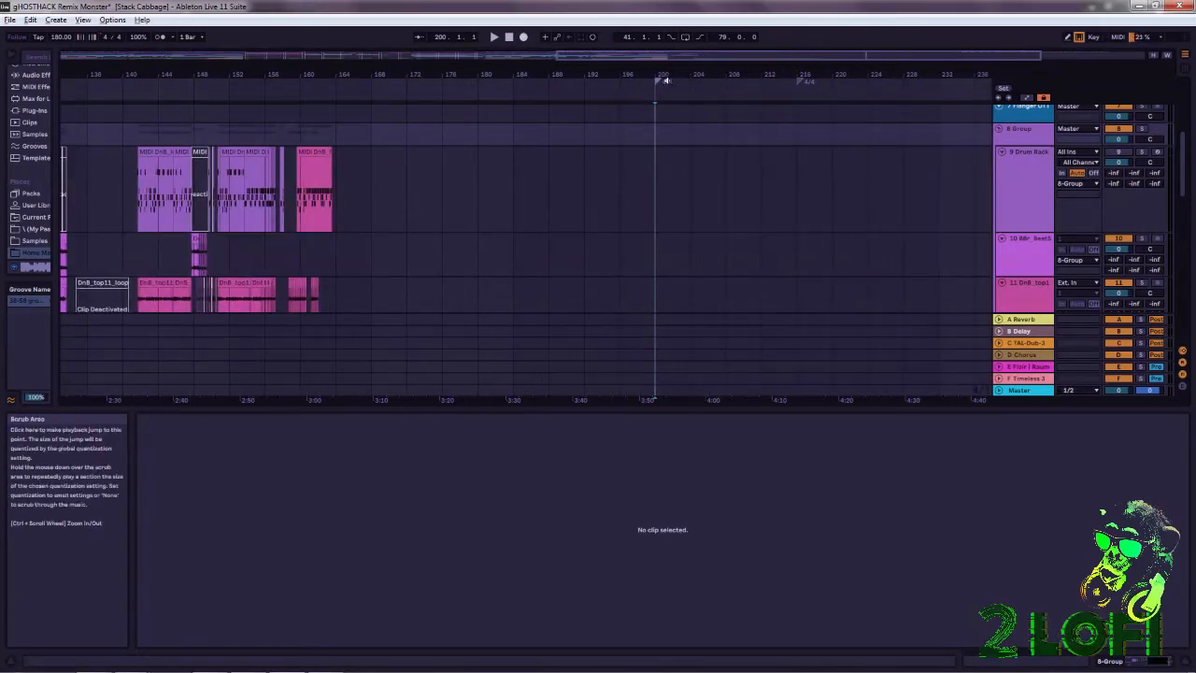
Set the time signature change at bar 200 to 5/8 and place the insert marker at bar 216.
{"action": "right_click", "coordinate": [666, 81]}
{"action": "left_click", "coordinate": [700, 90]}
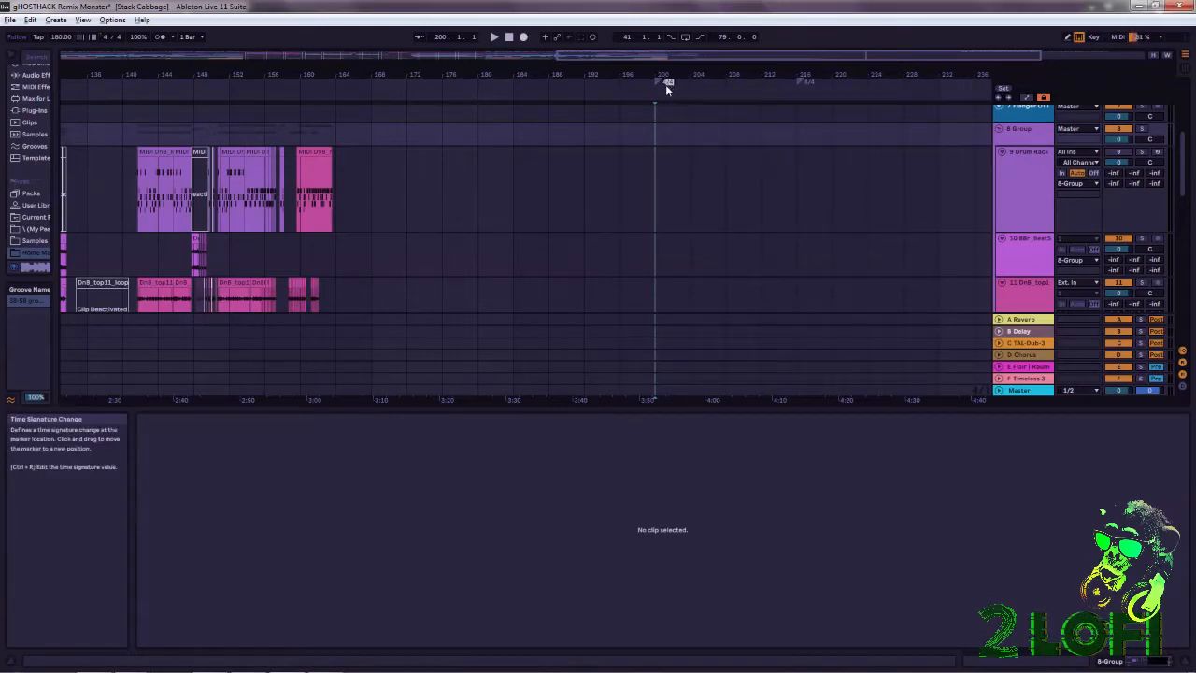
{"action": "left_click", "coordinate": [671, 86]}
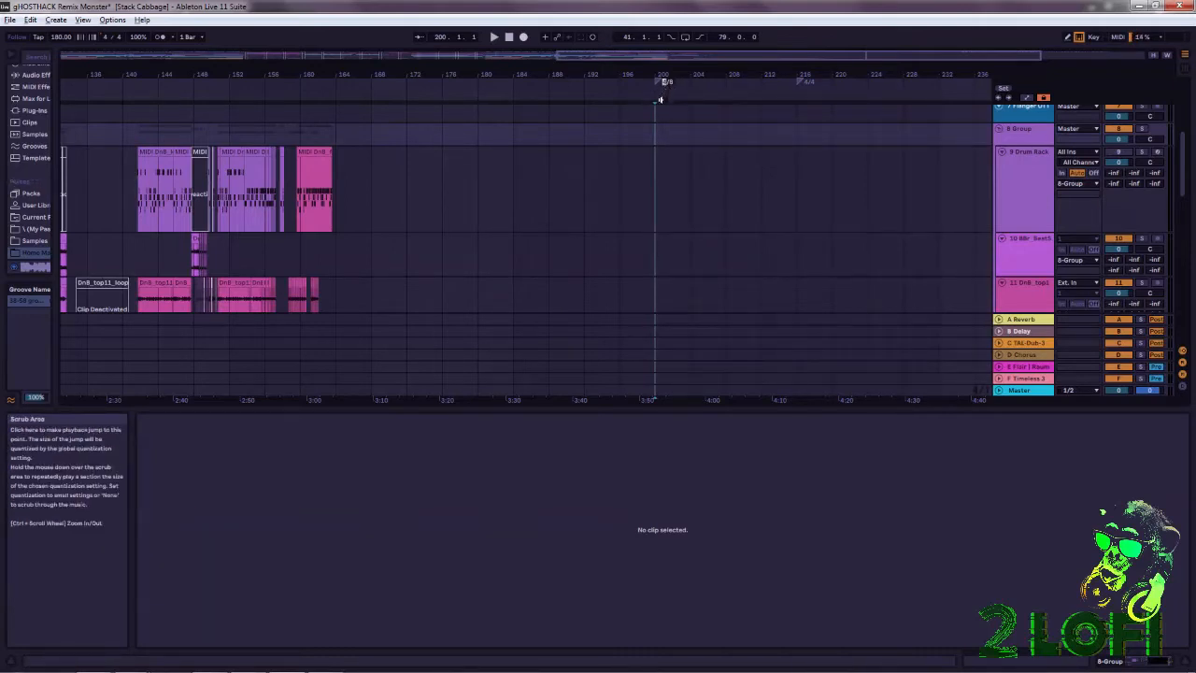
{"action": "left_click", "coordinate": [727, 128]}
{"action": "mouse_move", "coordinate": [777, 76]}
{"action": "left_mouse_down"}
{"action": "mouse_move", "coordinate": [714, 104]}
{"action": "mouse_move", "coordinate": [707, 129]}
{"action": "left_mouse_up"}
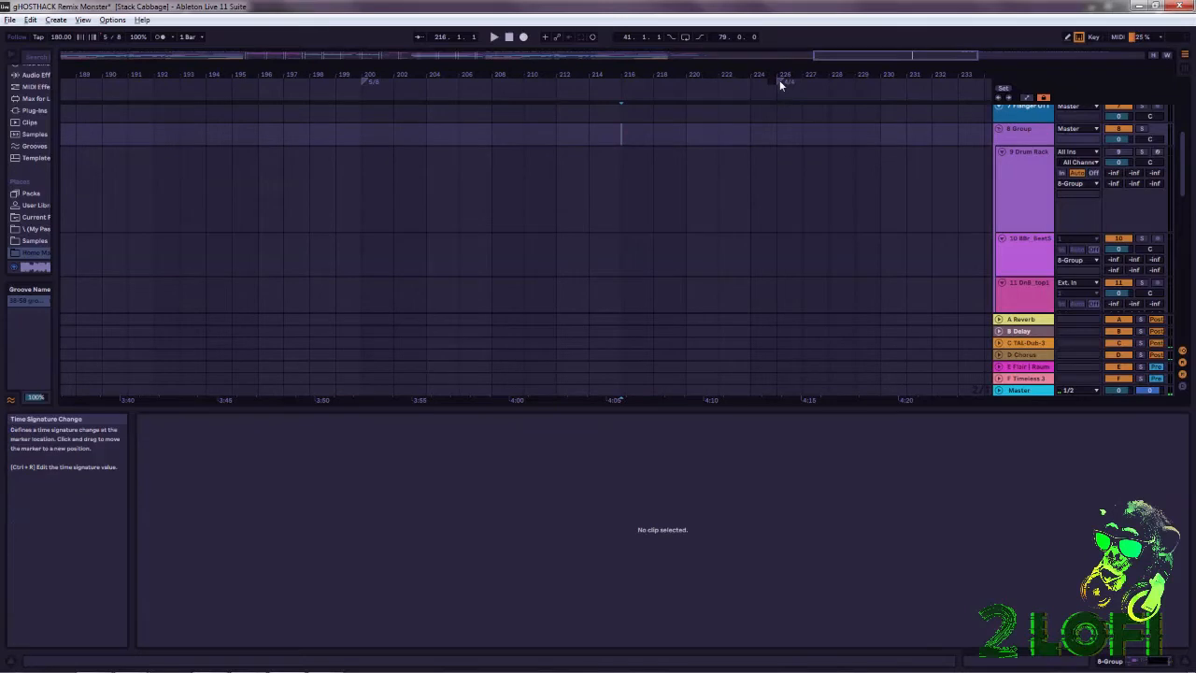
{"action": "mouse_move", "coordinate": [779, 75]}
{"action": "left_mouse_down"}
{"action": "mouse_move", "coordinate": [779, 107]}
{"action": "mouse_move", "coordinate": [783, 75]}
{"action": "mouse_move", "coordinate": [722, 80]}
{"action": "mouse_move", "coordinate": [727, 25]}
{"action": "mouse_move", "coordinate": [795, 67]}
{"action": "left_mouse_up"}
Add a locator at bar 200, where the 5/8 section begins.
{"action": "right_click", "coordinate": [593, 127]}
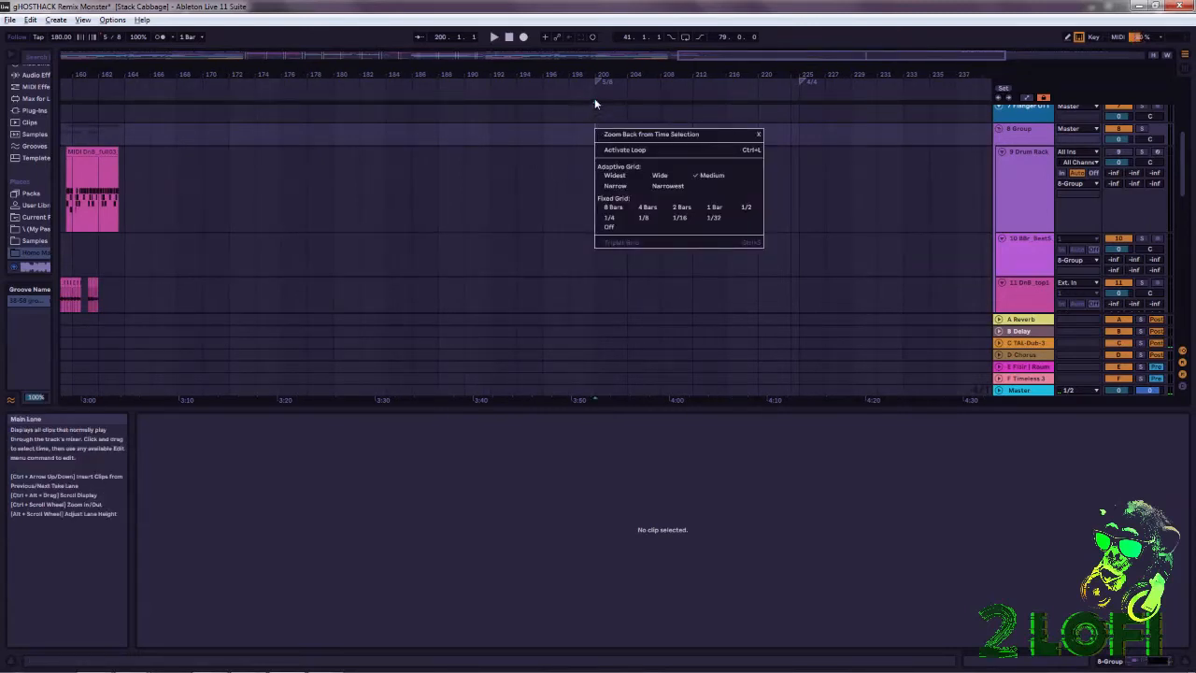
{"action": "left_click", "coordinate": [595, 98]}
{"action": "right_click", "coordinate": [594, 97]}
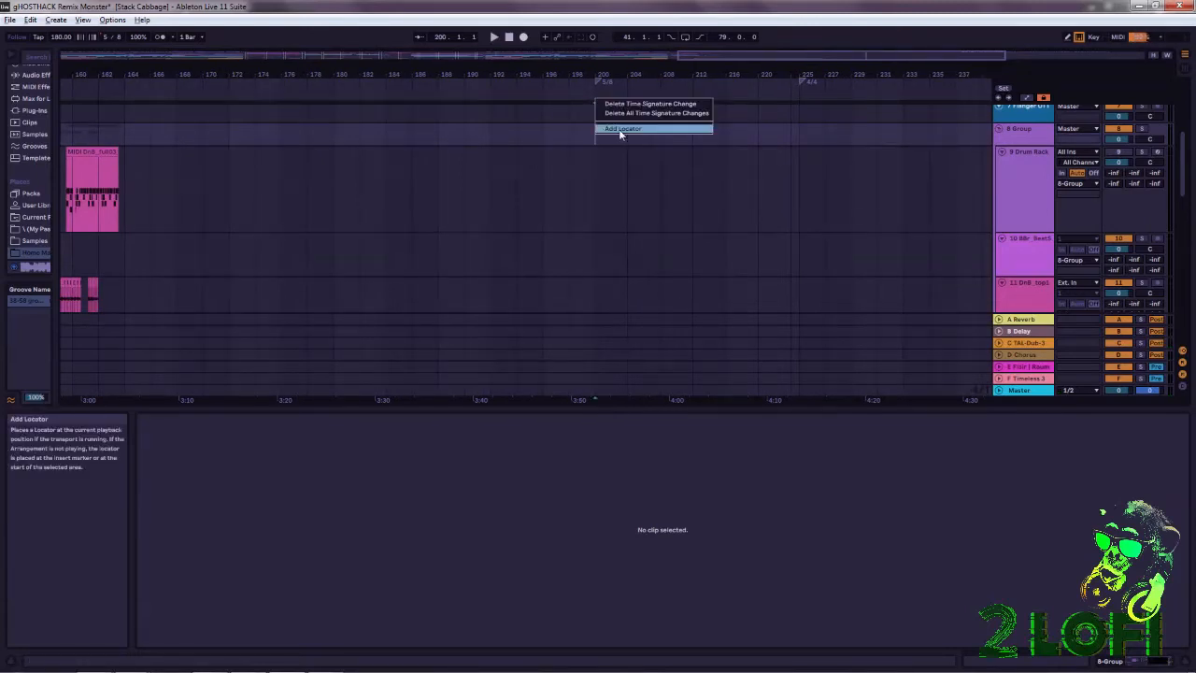
{"action": "left_click", "coordinate": [620, 128]}
Select bars 200 to 225 in the 9 Drum Rack lane, covering the 5/8 section.
{"action": "left_click_drag", "start_coordinate": [795, 72], "coordinate": [739, 74]}
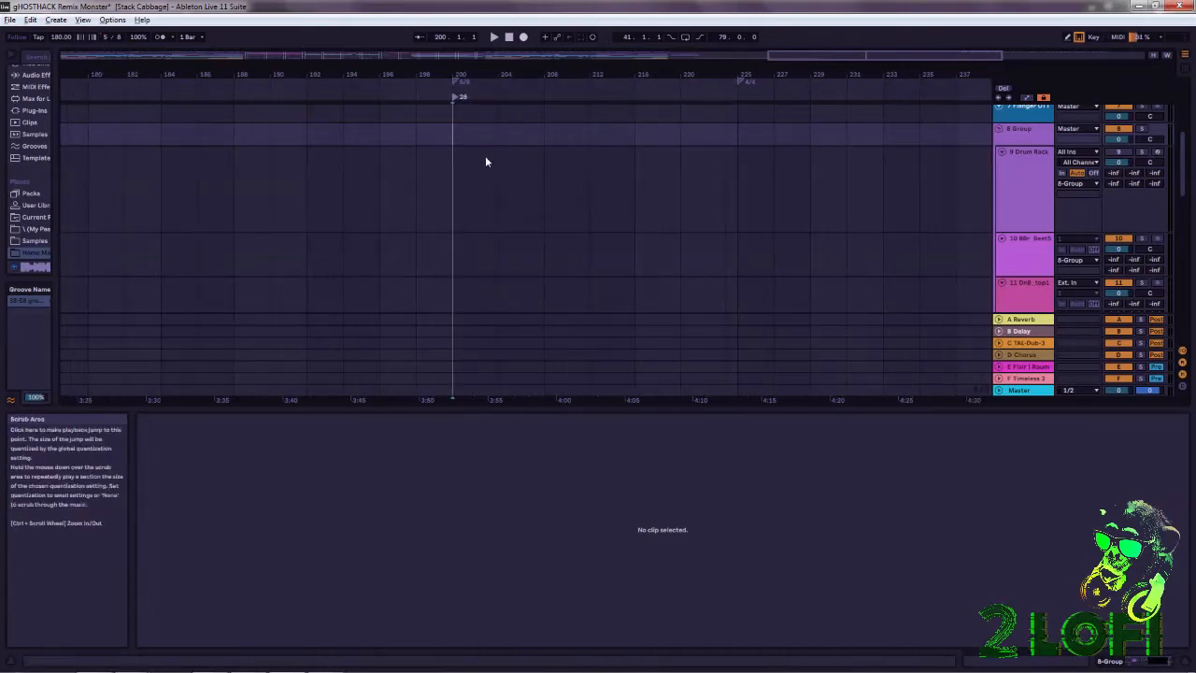
{"action": "left_click_drag", "start_coordinate": [460, 200], "coordinate": [653, 215]}
{"action": "left_click_drag", "start_coordinate": [738, 206], "coordinate": [441, 185]}
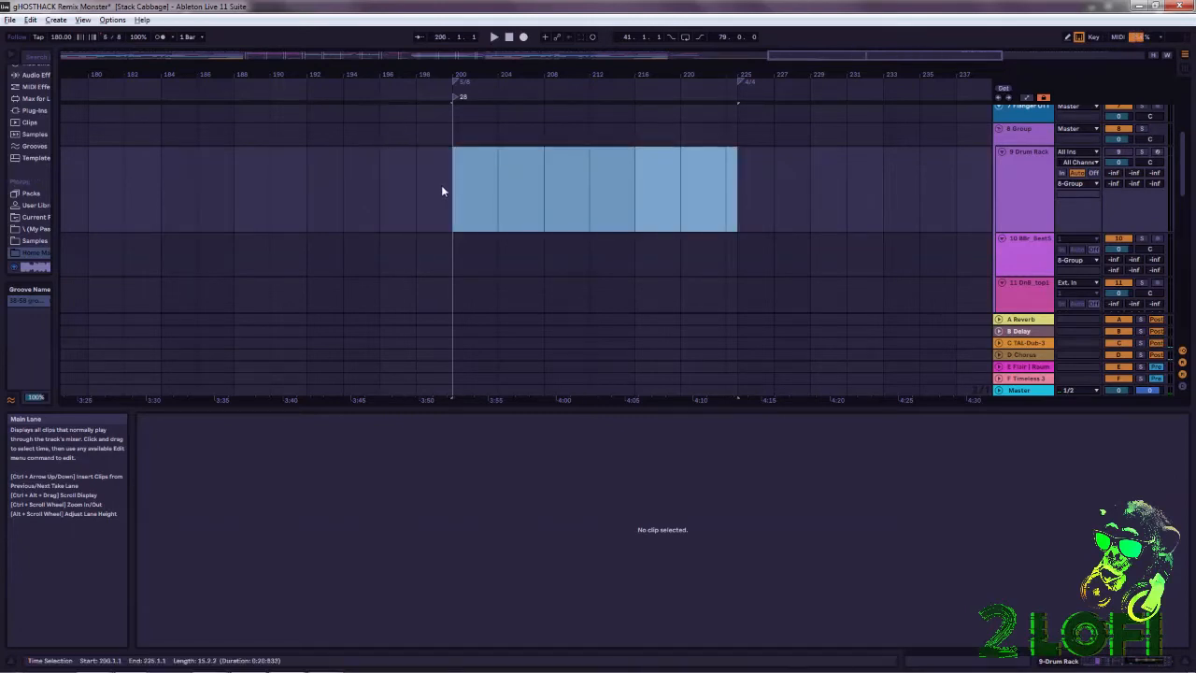
Move the 4/4 time signature change to bar 248 and select bars 200 to 248 in the 9 Drum Rack lane.
{"action": "mouse_move", "coordinate": [724, 82]}
{"action": "left_mouse_down"}
{"action": "mouse_move", "coordinate": [706, 47]}
{"action": "mouse_move", "coordinate": [708, 83]}
{"action": "mouse_move", "coordinate": [774, 148]}
{"action": "mouse_move", "coordinate": [905, 158]}
{"action": "left_mouse_up"}
{"action": "left_click_drag", "start_coordinate": [906, 74], "coordinate": [848, 71]}
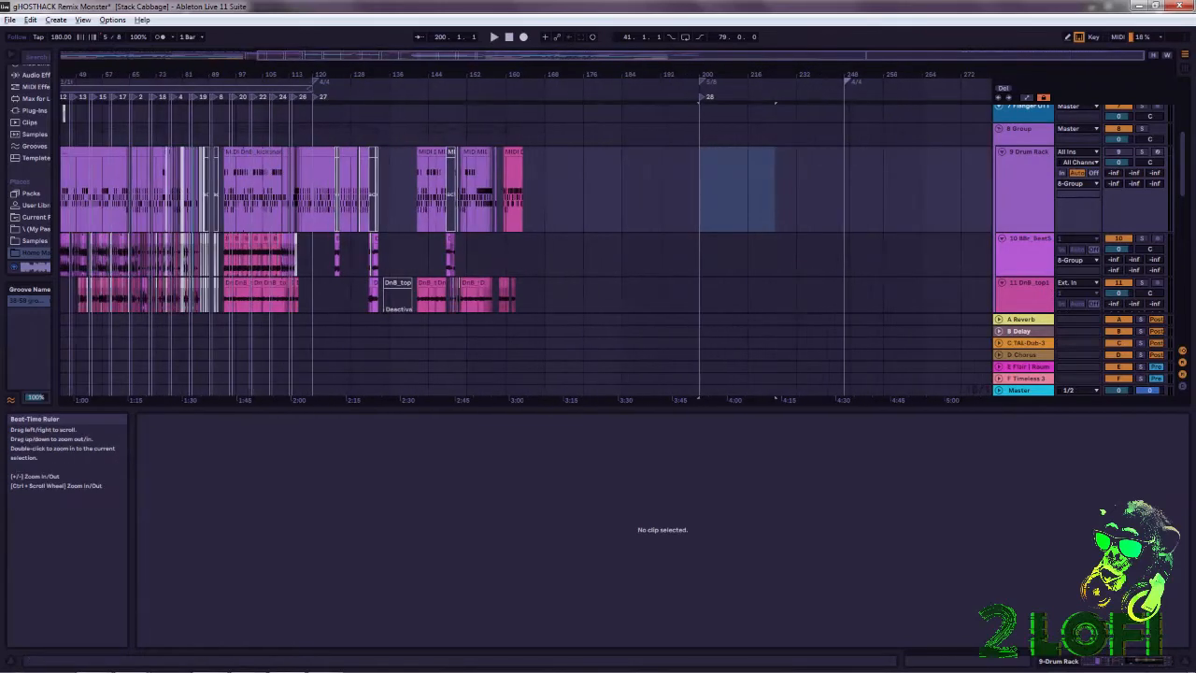
{"action": "left_click_drag", "start_coordinate": [844, 214], "coordinate": [693, 214]}
{"action": "left_click_drag", "start_coordinate": [800, 75], "coordinate": [789, 97]}
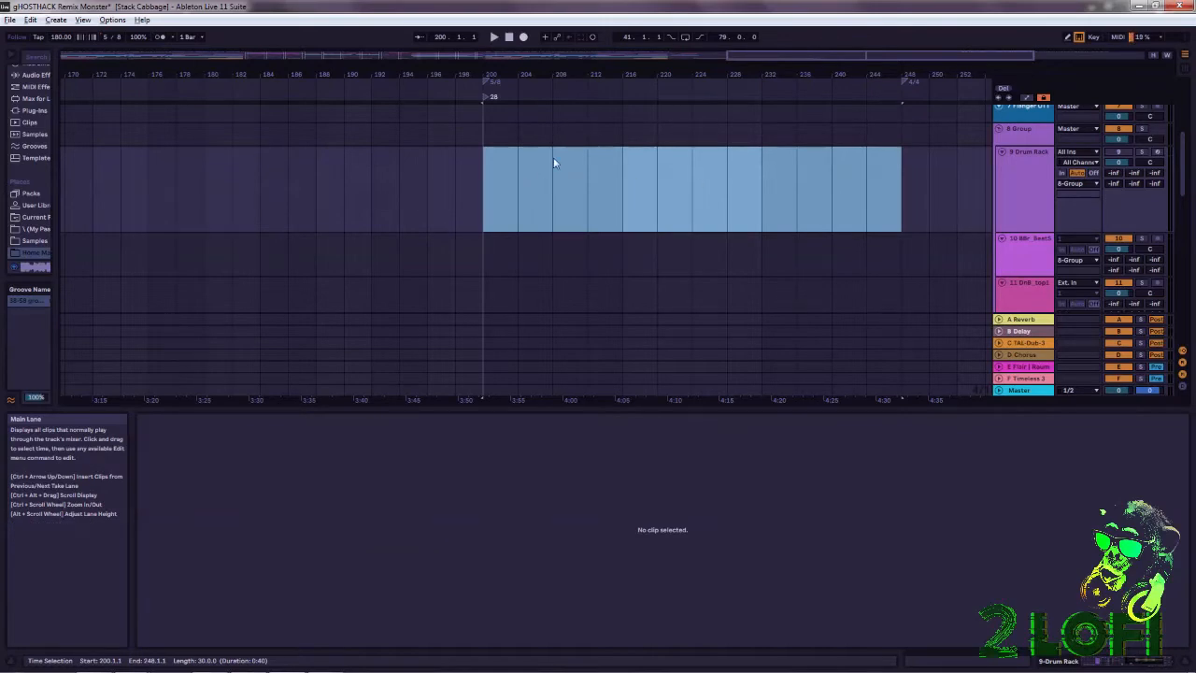
Select bars 41 to 47 in the 11 DnB_top11 loop lane, at the start of the 11/16 section.
{"action": "left_click_drag", "start_coordinate": [653, 74], "coordinate": [800, 23]}
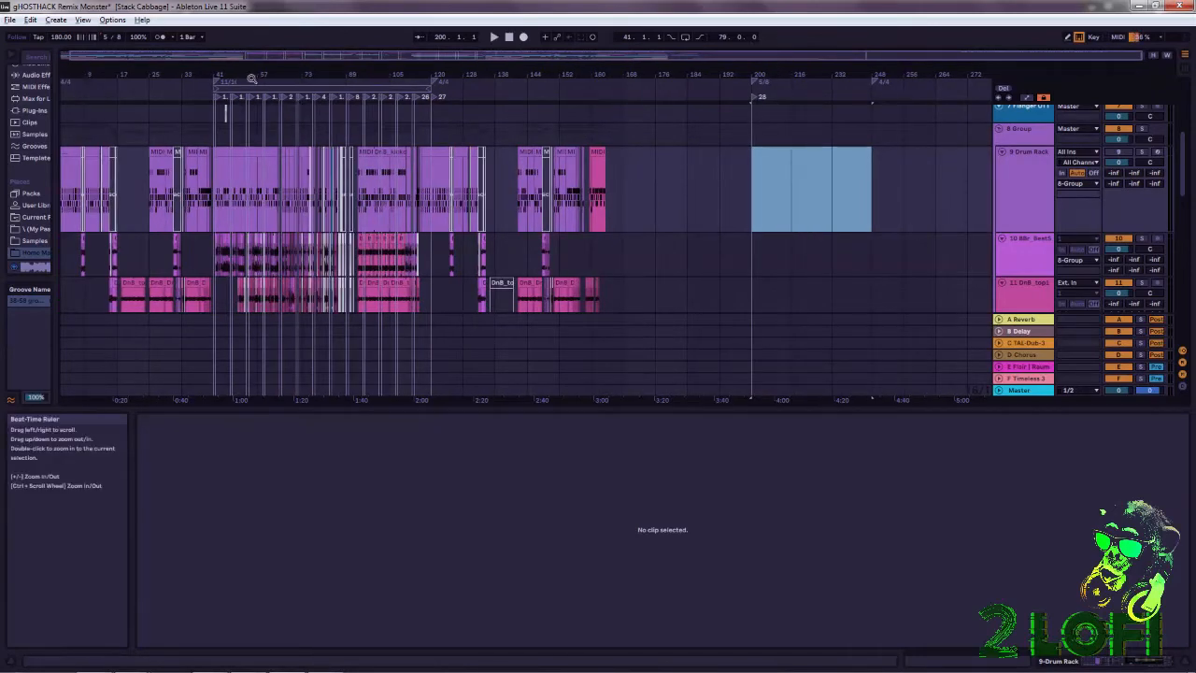
{"action": "left_click_drag", "start_coordinate": [228, 65], "coordinate": [302, 71]}
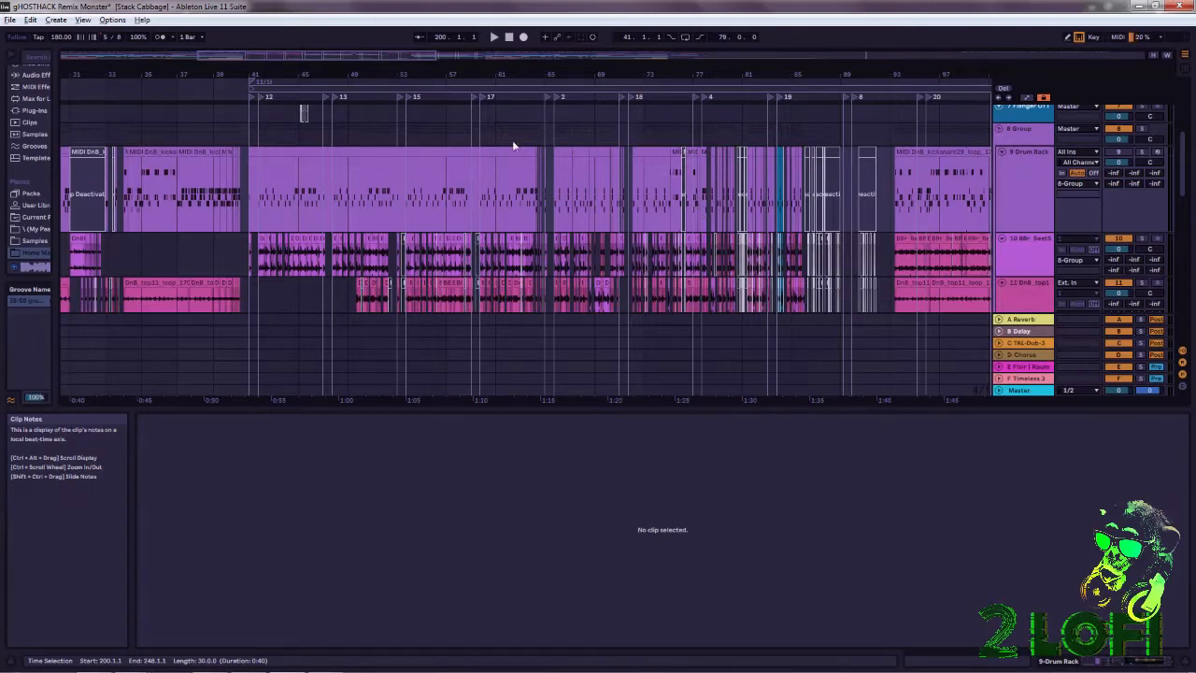
{"action": "left_click_drag", "start_coordinate": [375, 74], "coordinate": [589, 149]}
{"action": "left_click_drag", "start_coordinate": [441, 113], "coordinate": [363, 113]}
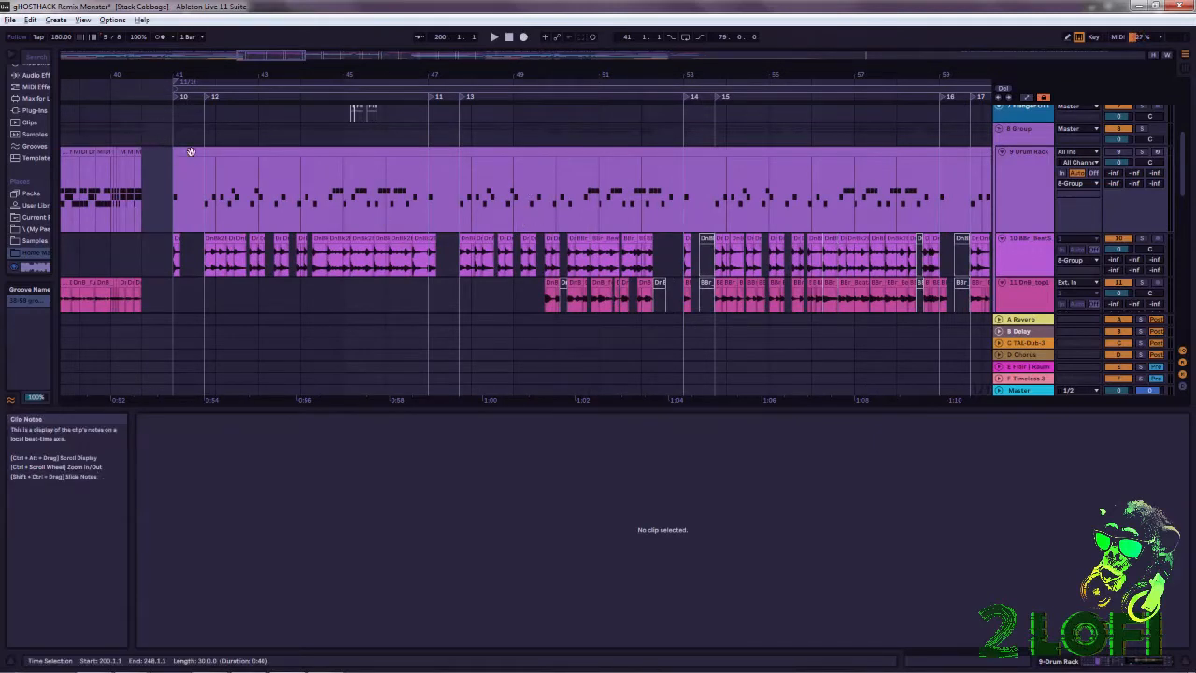
{"action": "left_click_drag", "start_coordinate": [172, 300], "coordinate": [517, 277]}
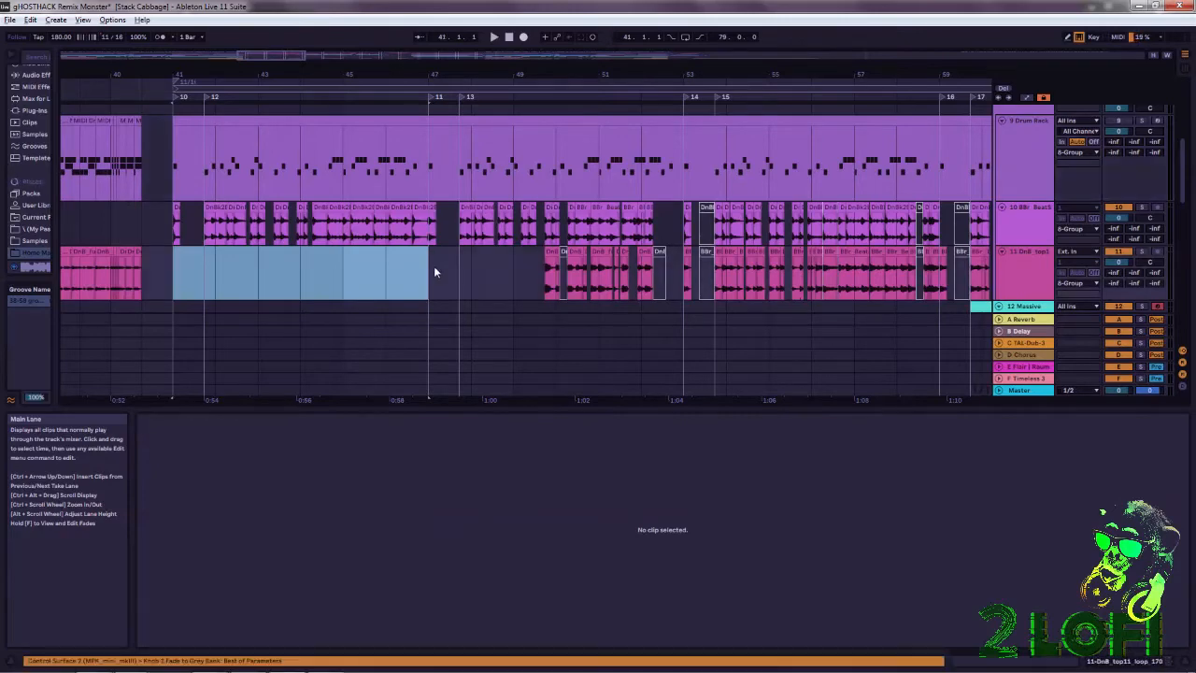
{"action": "left_click_drag", "start_coordinate": [407, 74], "coordinate": [678, 103]}
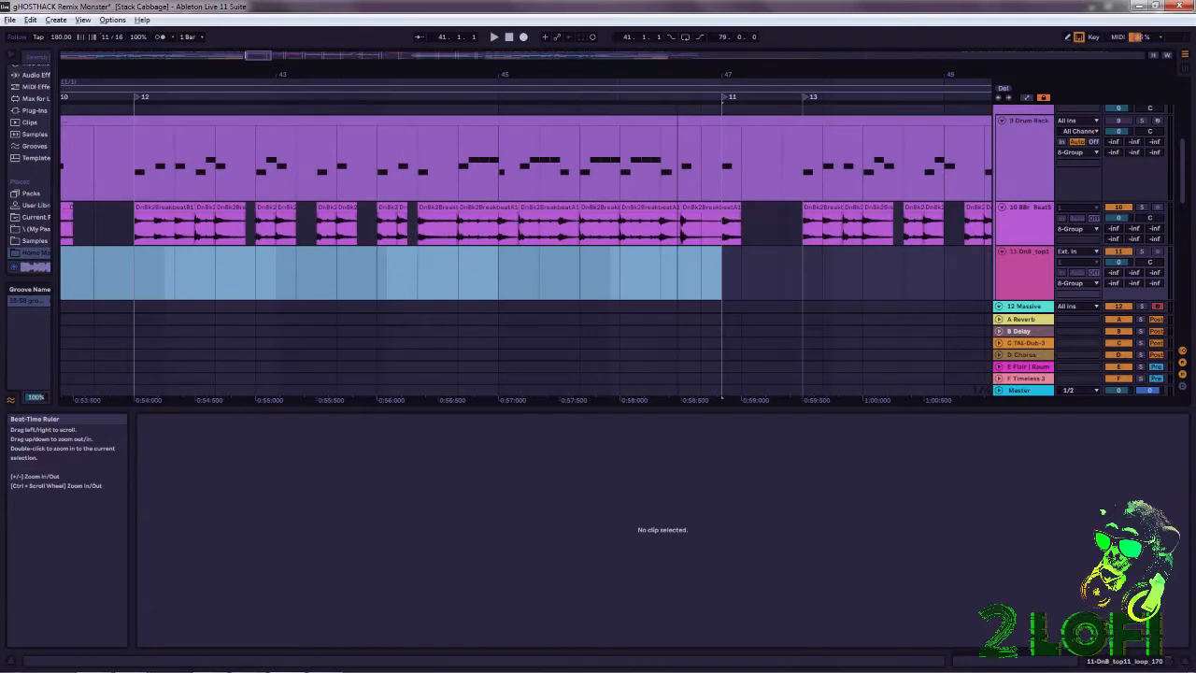
{"action": "left_click_drag", "start_coordinate": [361, 74], "coordinate": [512, 73]}
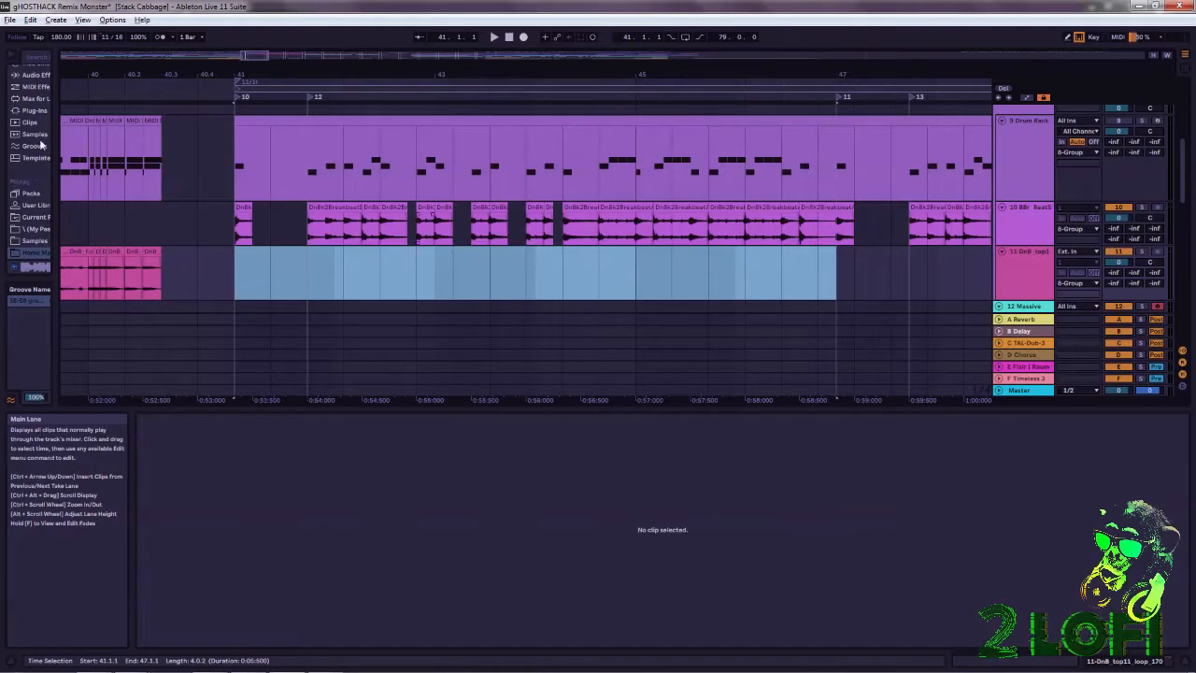
Change the time signature at bar 41 from 11/16 to 11/4.
{"action": "left_click_drag", "start_coordinate": [516, 70], "coordinate": [513, 71]}
{"action": "right_click", "coordinate": [416, 84]}
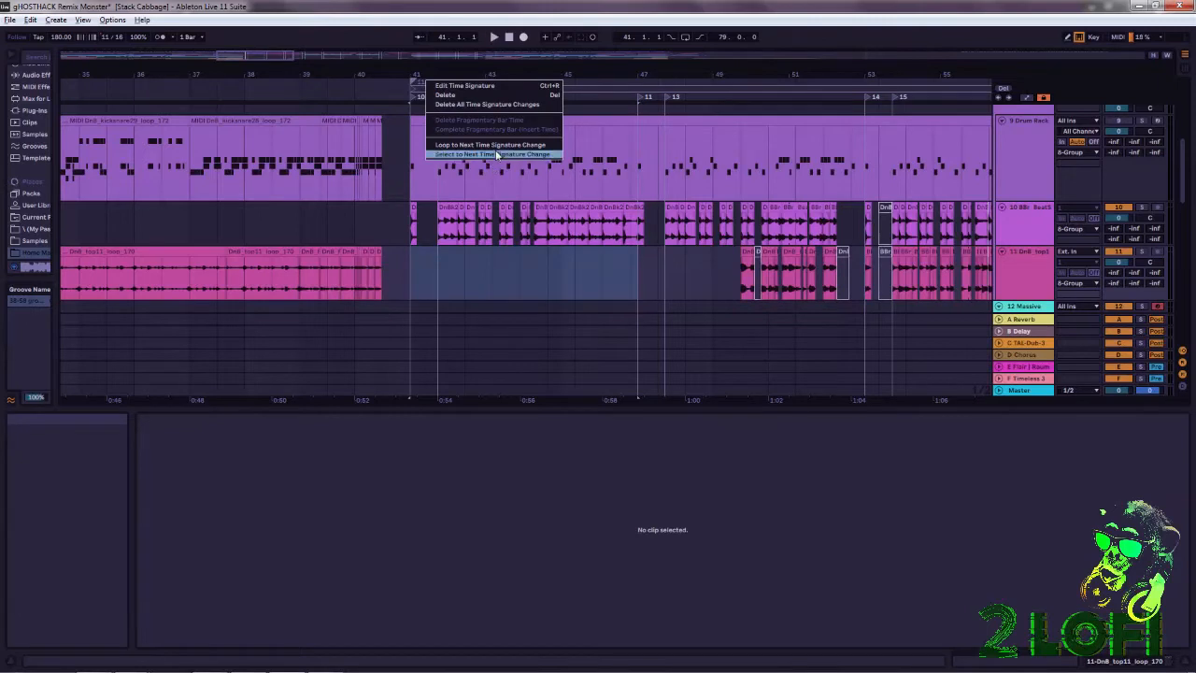
{"action": "left_click", "coordinate": [465, 86]}
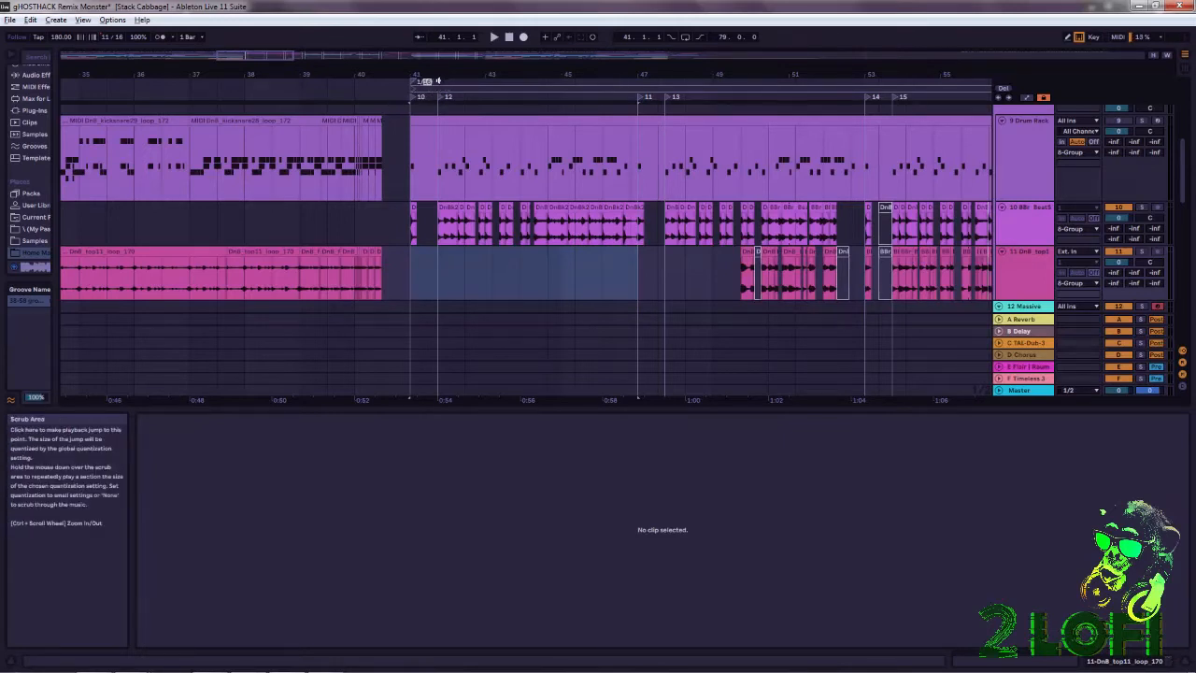
{"action": "key", "text": "Return"}
Move the 4/4 time signature change that ends the 11/4 section back to bar 60.
{"action": "left_click_drag", "start_coordinate": [494, 73], "coordinate": [482, 140]}
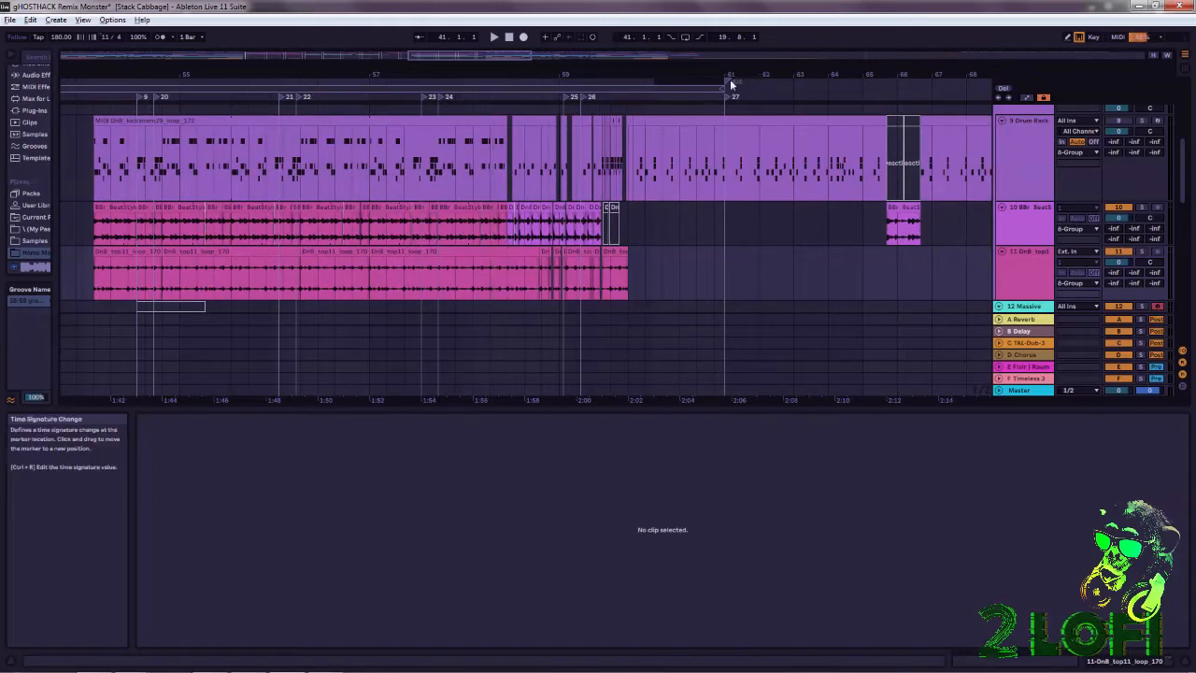
{"action": "left_click_drag", "start_coordinate": [700, 71], "coordinate": [699, 131]}
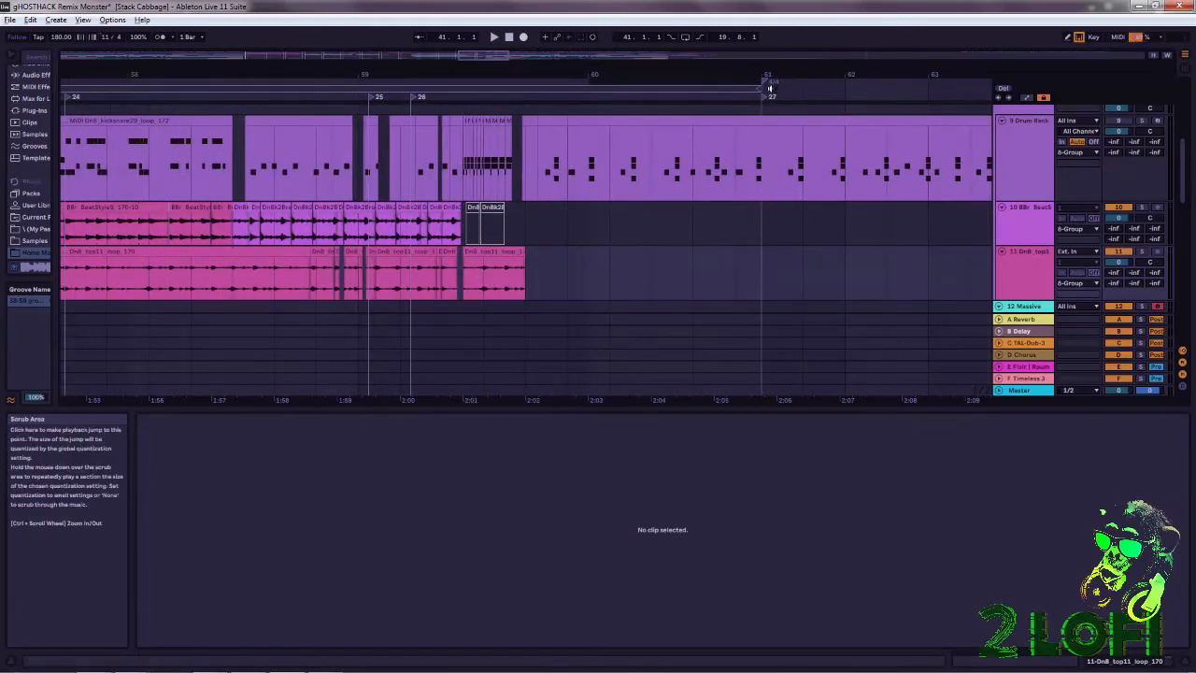
{"action": "mouse_move", "coordinate": [767, 83]}
{"action": "left_mouse_down"}
{"action": "mouse_move", "coordinate": [608, 79]}
{"action": "mouse_move", "coordinate": [574, 85]}
{"action": "mouse_move", "coordinate": [595, 96]}
{"action": "mouse_move", "coordinate": [584, 117]}
{"action": "left_mouse_up"}
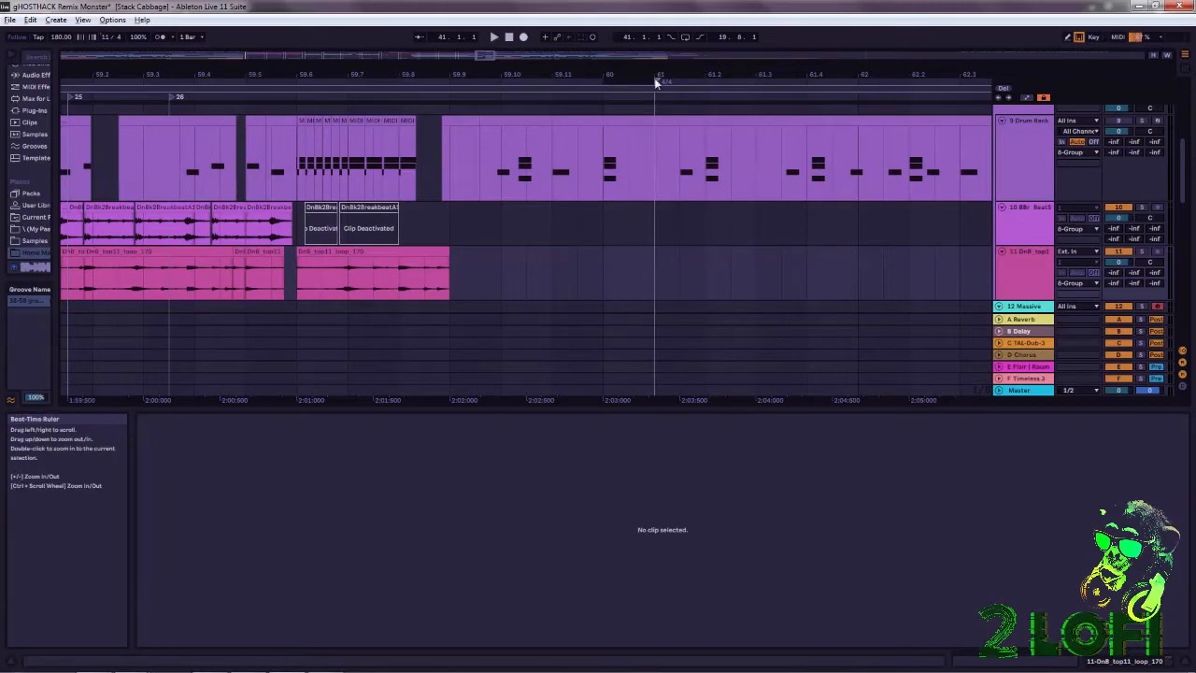
{"action": "left_click_drag", "start_coordinate": [655, 81], "coordinate": [610, 110]}
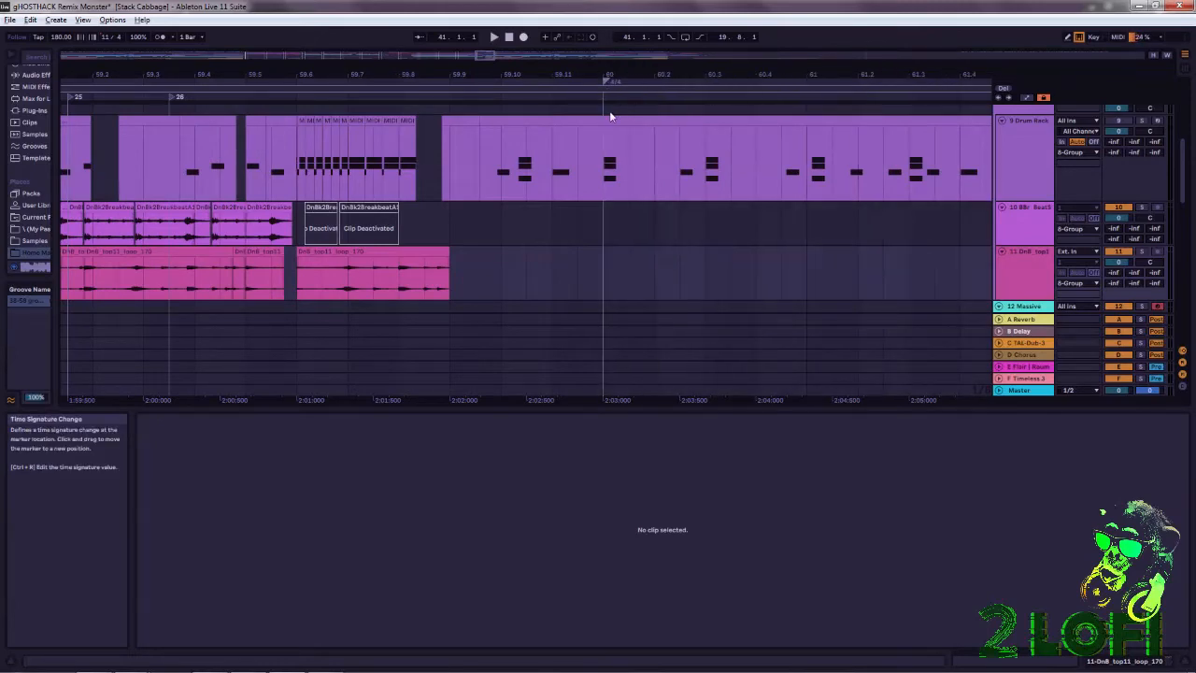
Select the time from 59.3.3 to 62.1.1 in the 10 BBr_BeatStyle lane, around the end of the 11/4 section.
{"action": "left_click_drag", "start_coordinate": [555, 74], "coordinate": [820, 0]}
{"action": "left_click_drag", "start_coordinate": [821, 75], "coordinate": [815, 37]}
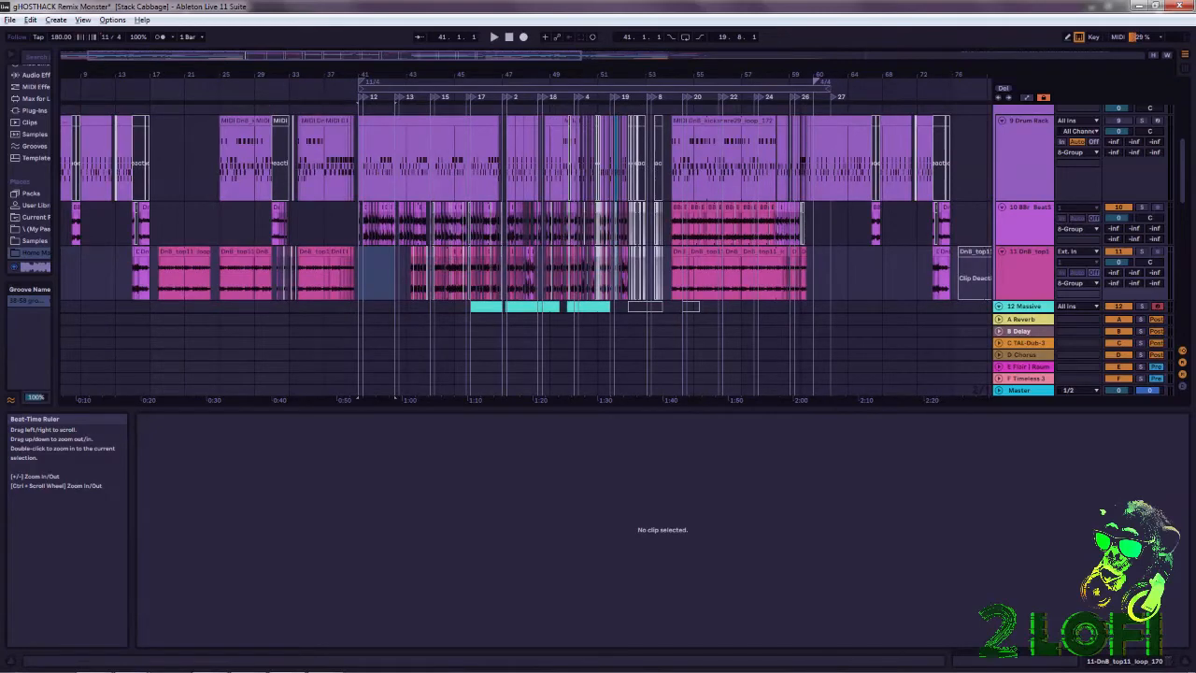
{"action": "left_click_drag", "start_coordinate": [802, 75], "coordinate": [741, 230]}
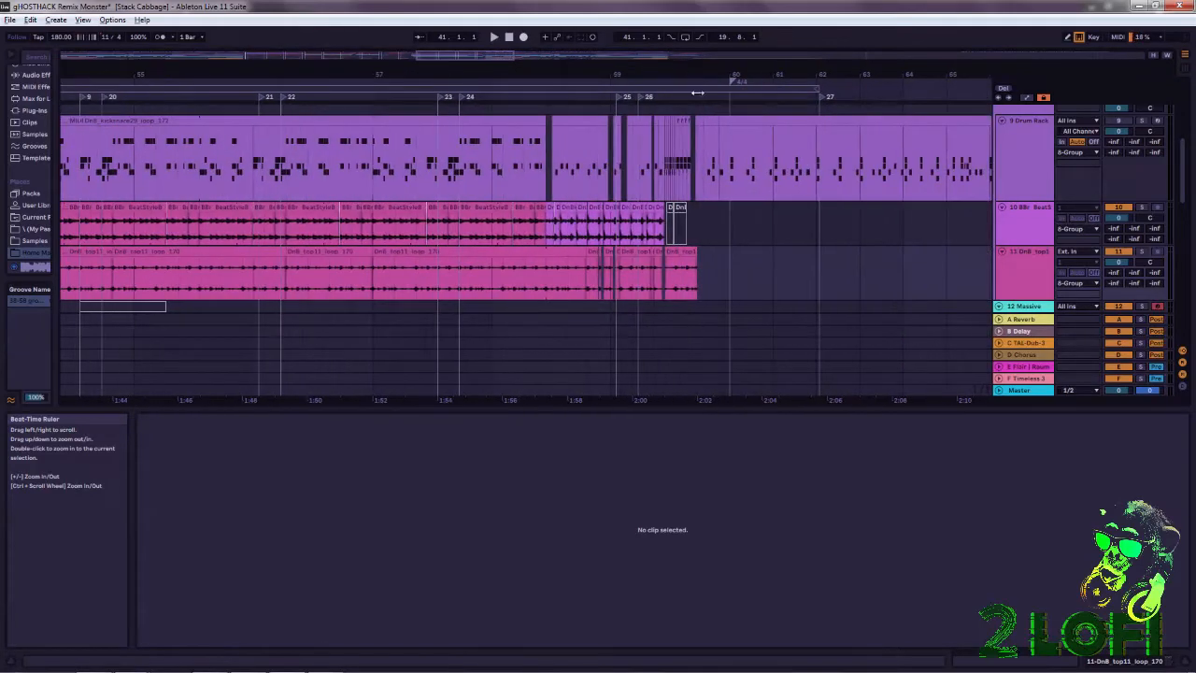
{"action": "left_click_drag", "start_coordinate": [819, 238], "coordinate": [645, 230]}
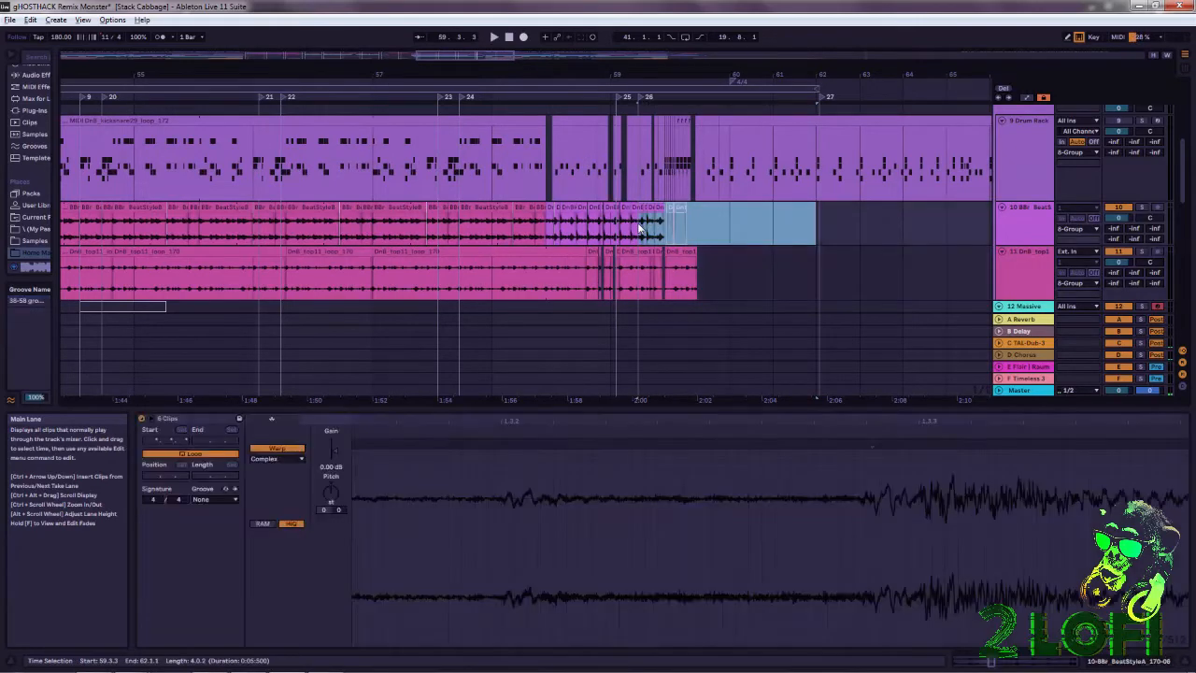
Switch to the Firefox browser and show the YouTube results for "breakcore tutorial ableton".
{"action": "mouse_move", "coordinate": [439, 667]}
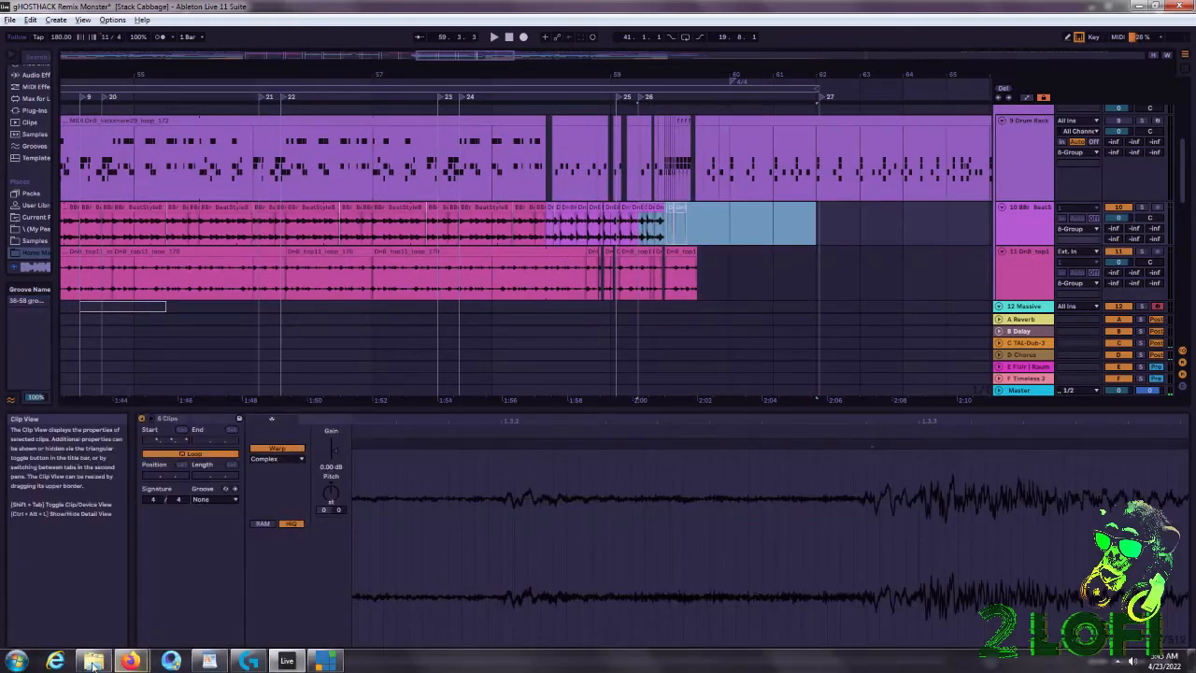
{"action": "mouse_move", "coordinate": [131, 661]}
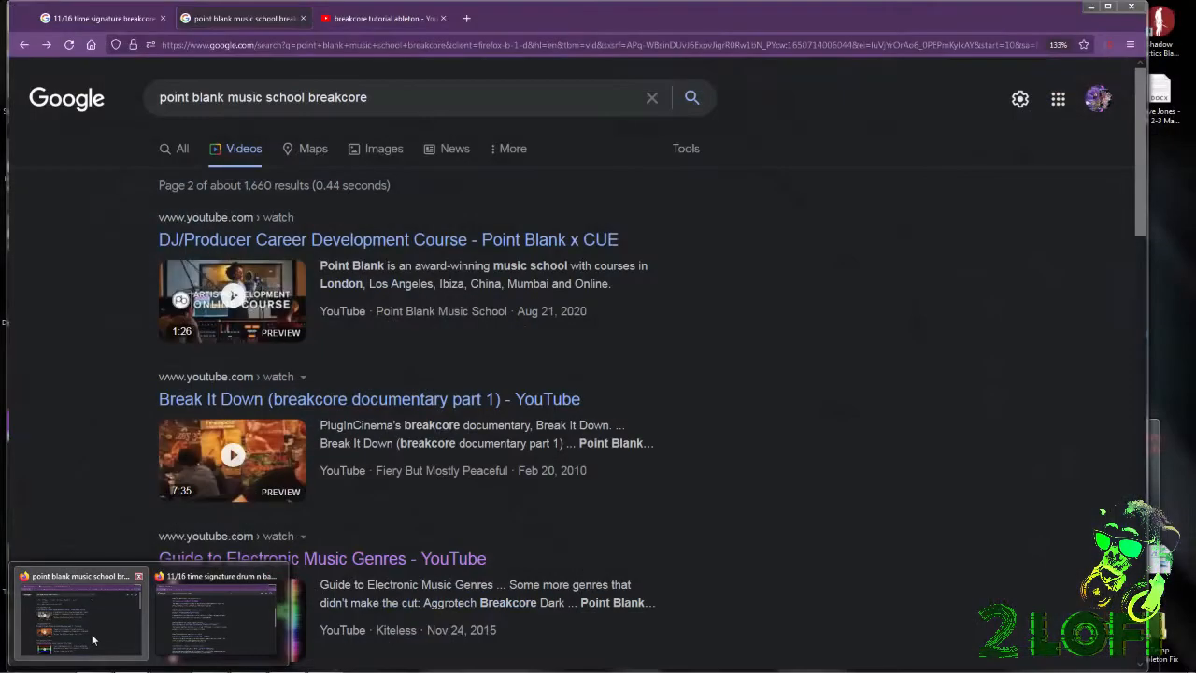
{"action": "left_click", "coordinate": [92, 633]}
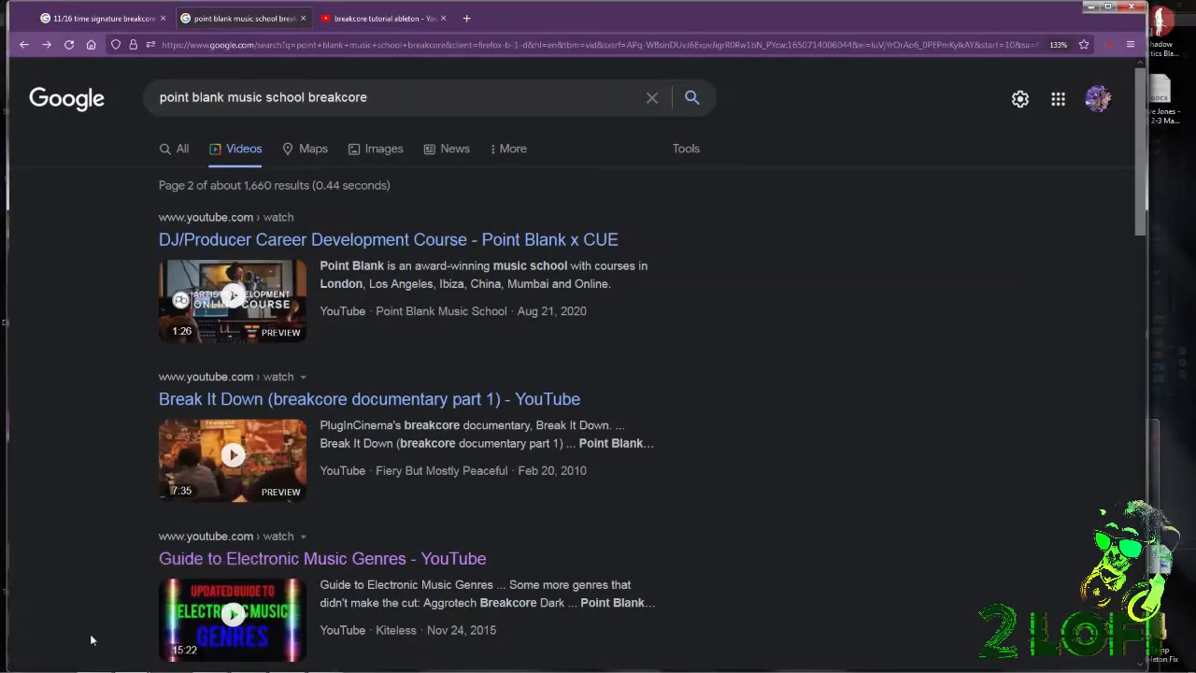
{"action": "left_click", "coordinate": [375, 10]}
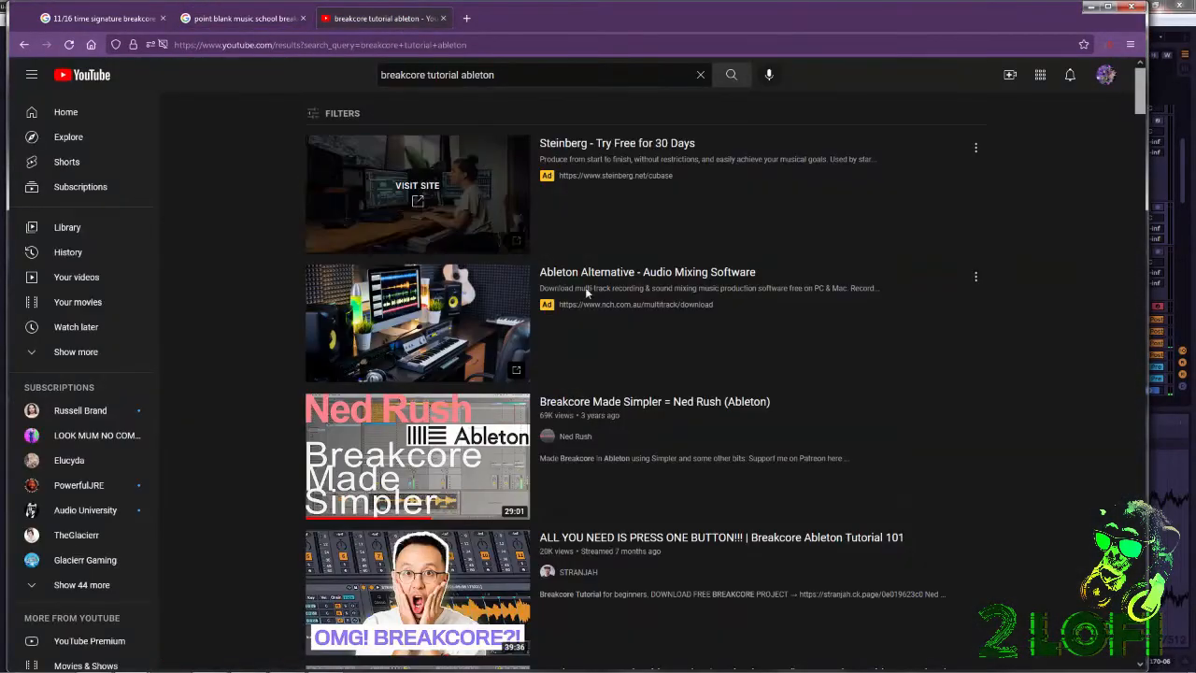
Open the "Breakcore Made Simpler" video from the results, skip its ad and pause the playback.
{"action": "scroll", "coordinate": [560, 393], "scroll_direction": "down", "scroll_amount": 1}
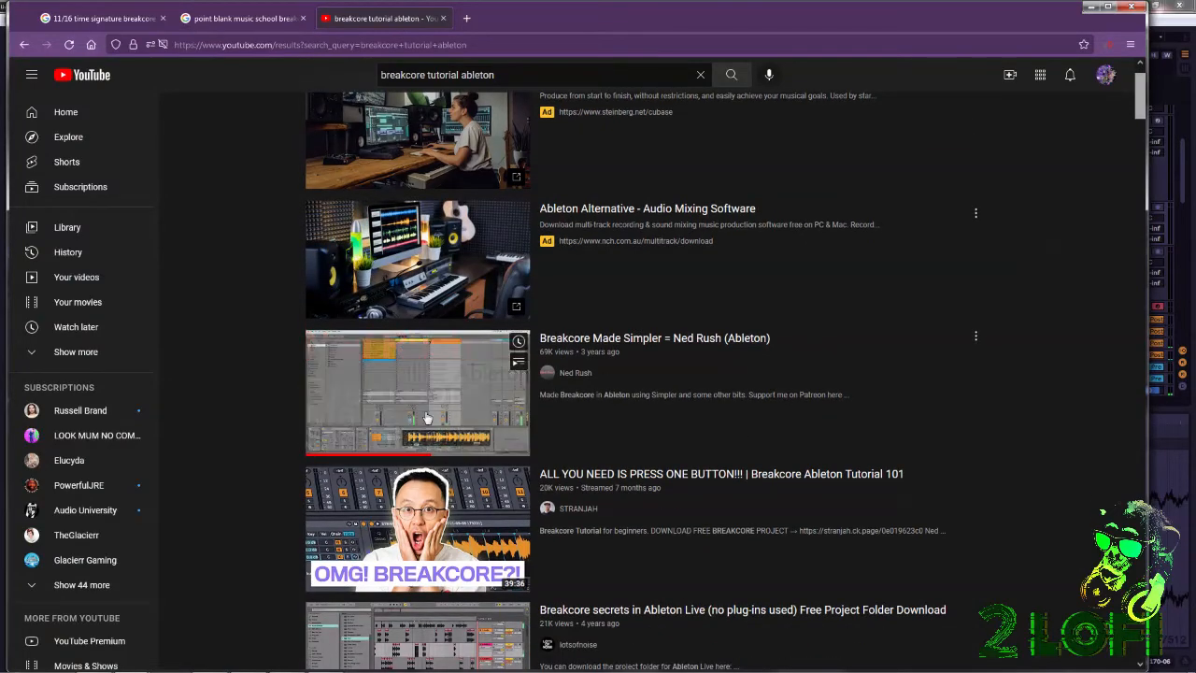
{"action": "left_click", "coordinate": [790, 452]}
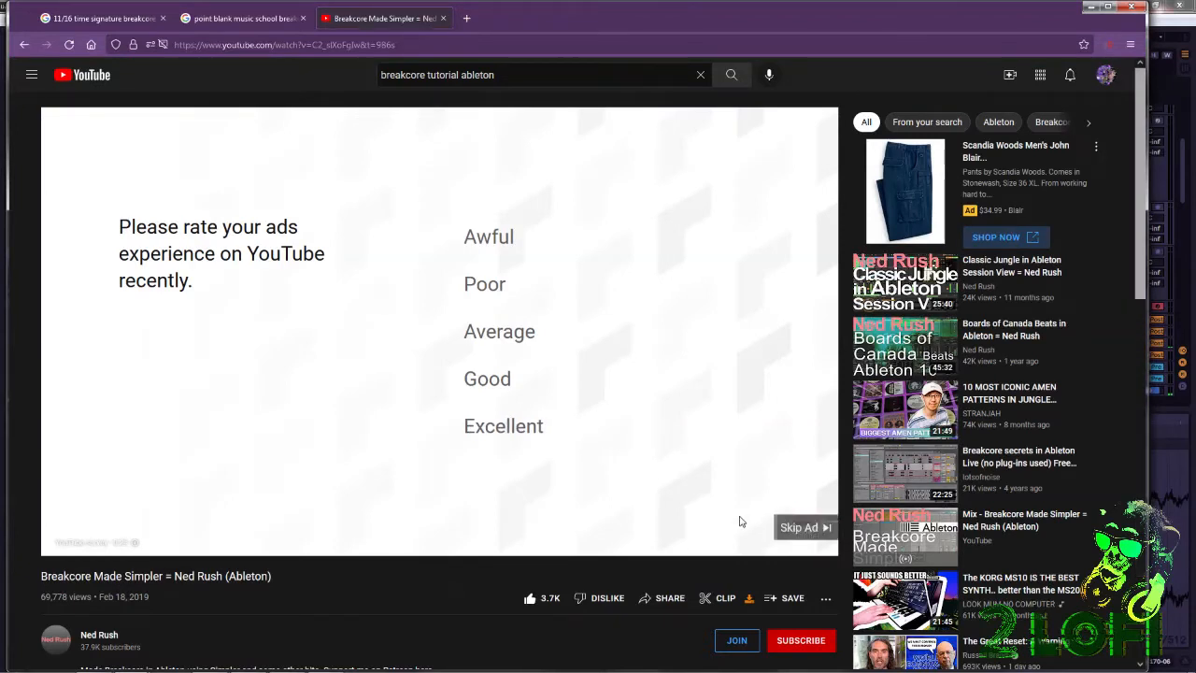
{"action": "left_click", "coordinate": [794, 527]}
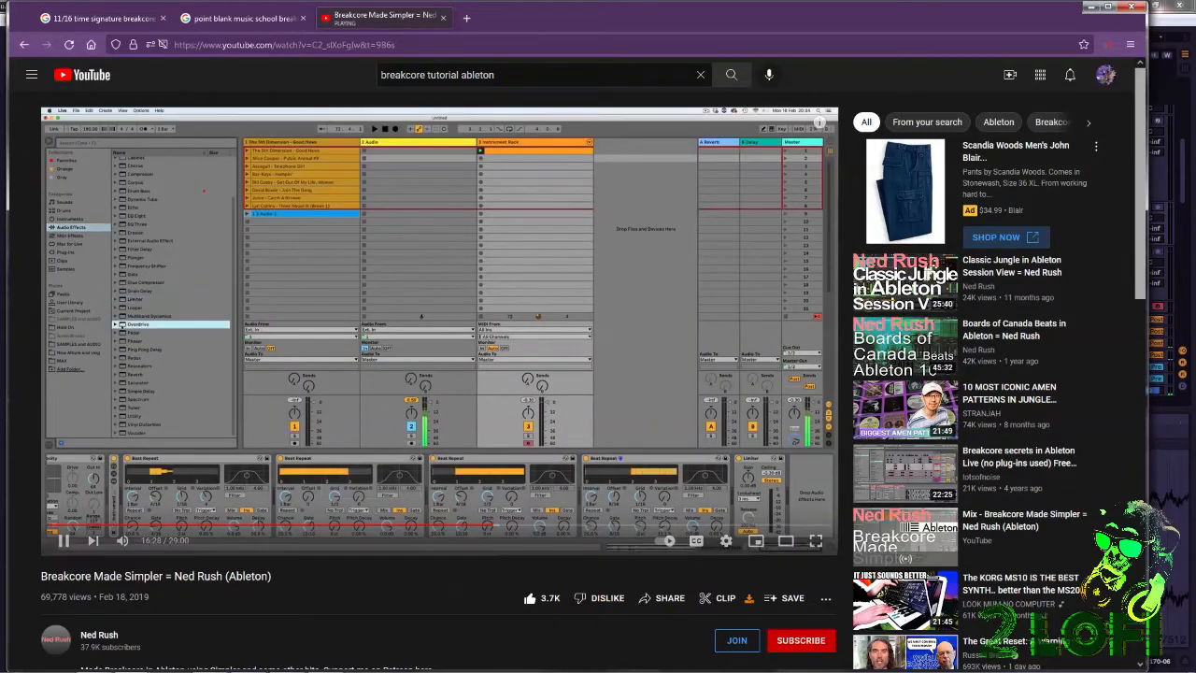
{"action": "left_click", "coordinate": [392, 552]}
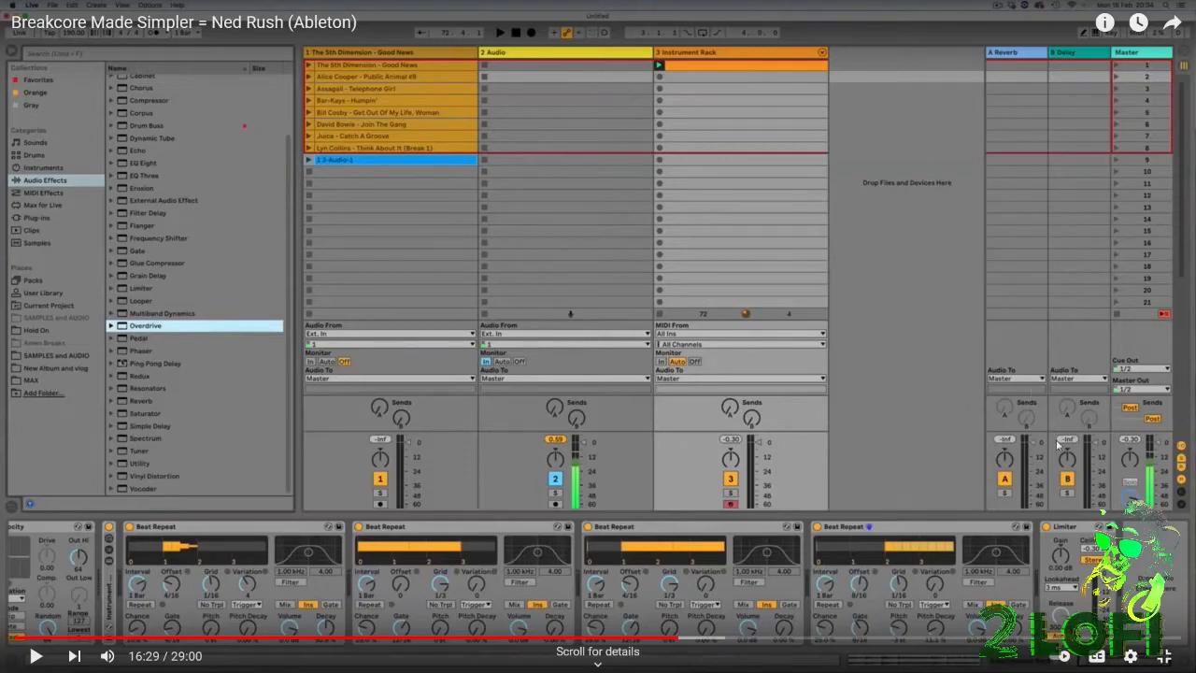
Leave full-screen playback, return to the YouTube search results and look through the other breakcore tutorials.
{"action": "left_click", "coordinate": [1166, 659]}
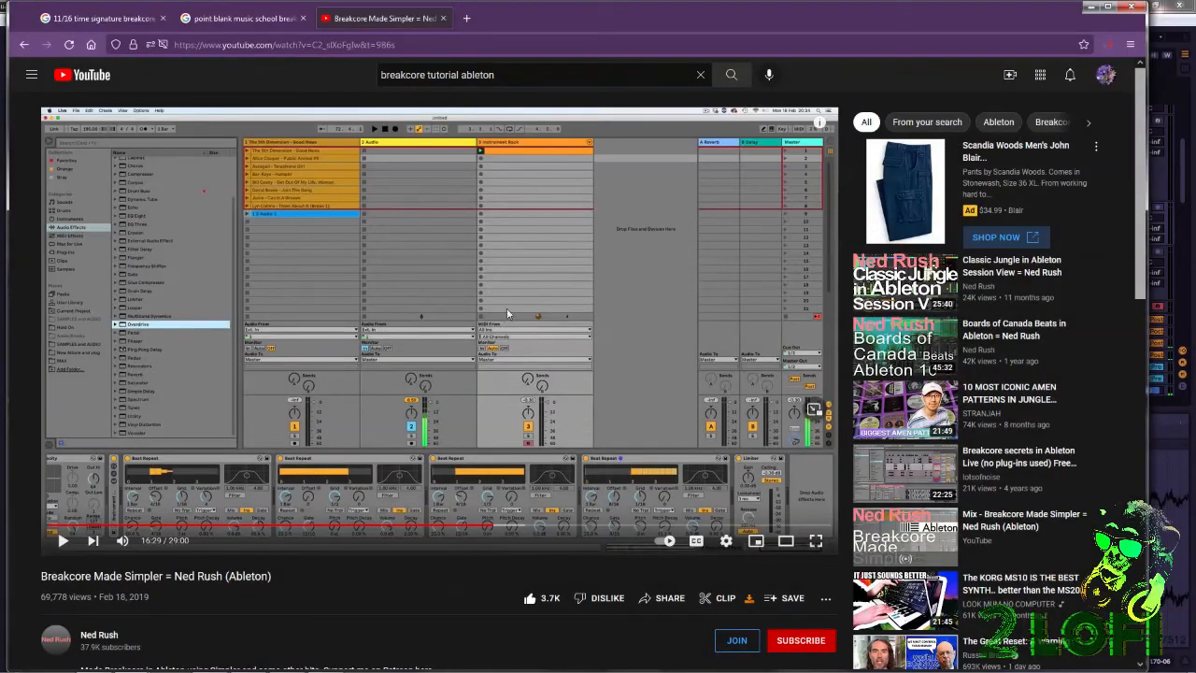
{"action": "left_click", "coordinate": [25, 44]}
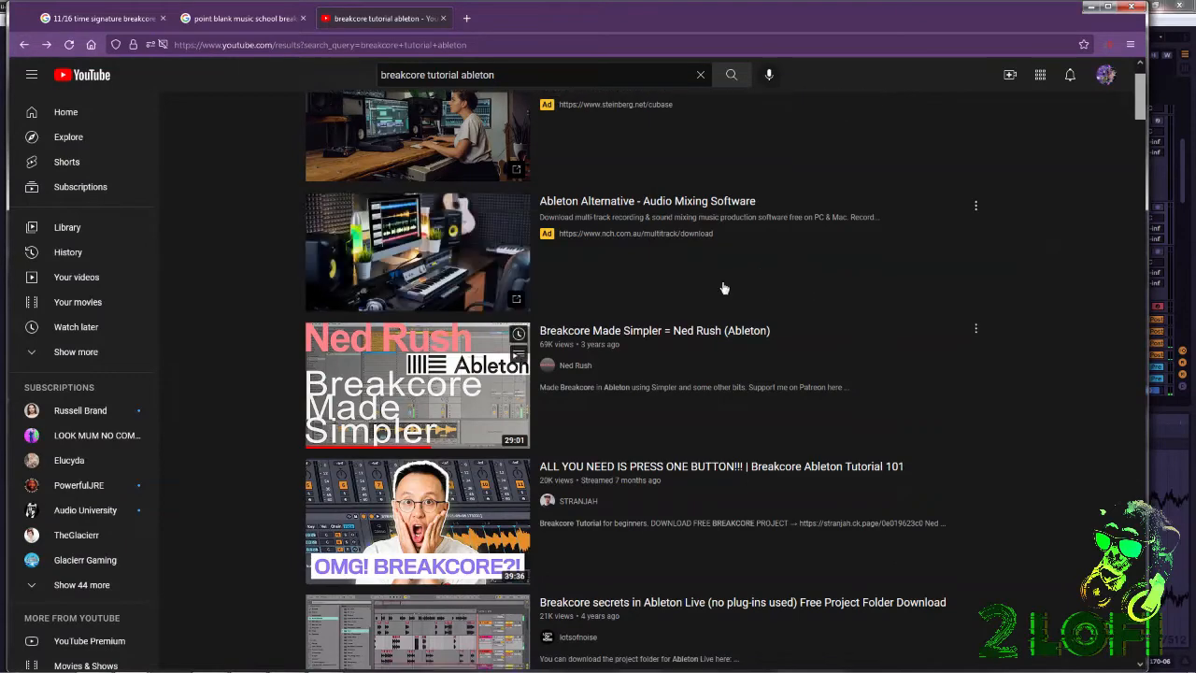
{"action": "scroll", "coordinate": [904, 387], "scroll_direction": "down", "scroll_amount": 2}
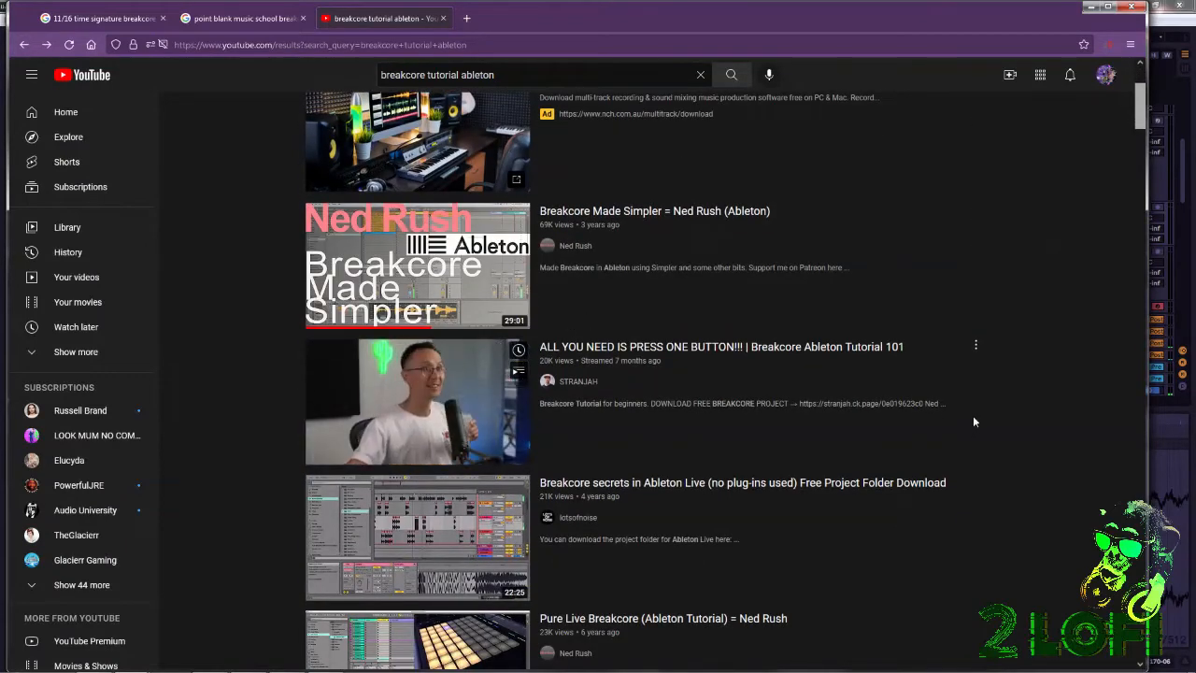
{"action": "scroll", "coordinate": [973, 415], "scroll_direction": "down", "scroll_amount": 2}
{"action": "scroll", "coordinate": [975, 424], "scroll_direction": "down", "scroll_amount": 3}
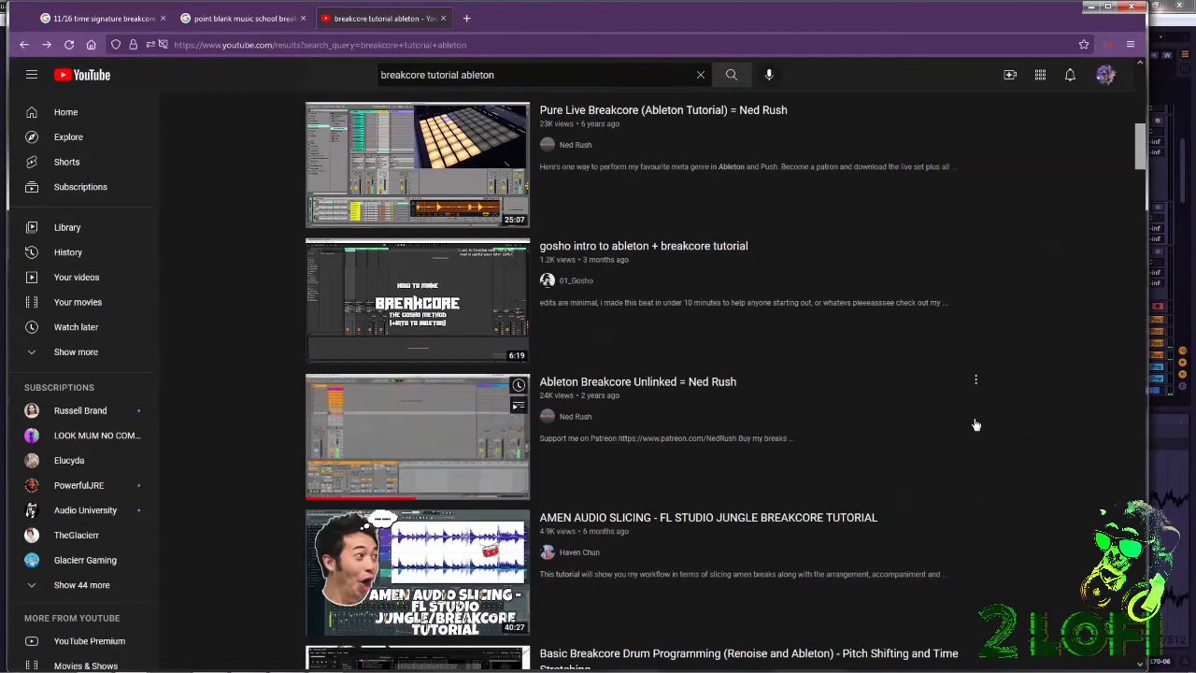
Look through the remaining Ableton breakcore results, and broaden the YouTube search to "breakcore tutorial".
{"action": "scroll", "coordinate": [976, 422], "scroll_direction": "down", "scroll_amount": 3}
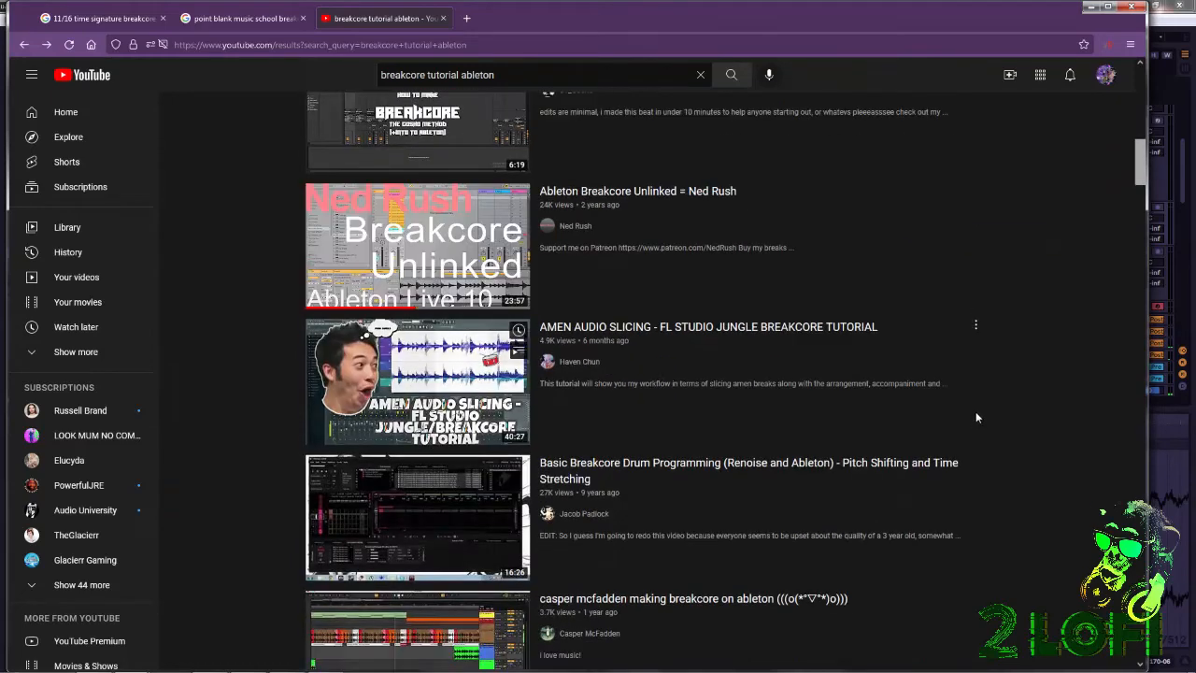
{"action": "scroll", "coordinate": [980, 420], "scroll_direction": "down", "scroll_amount": 8}
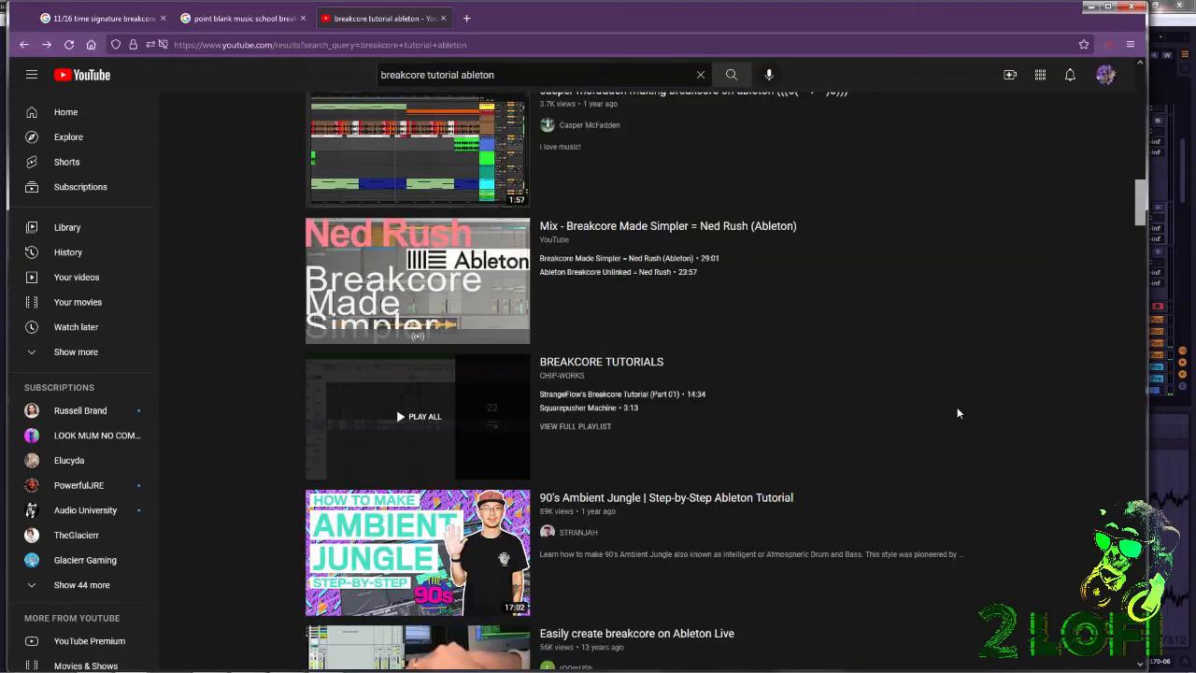
{"action": "scroll", "coordinate": [956, 412], "scroll_direction": "down", "scroll_amount": 4}
{"action": "scroll", "coordinate": [954, 414], "scroll_direction": "down", "scroll_amount": 5}
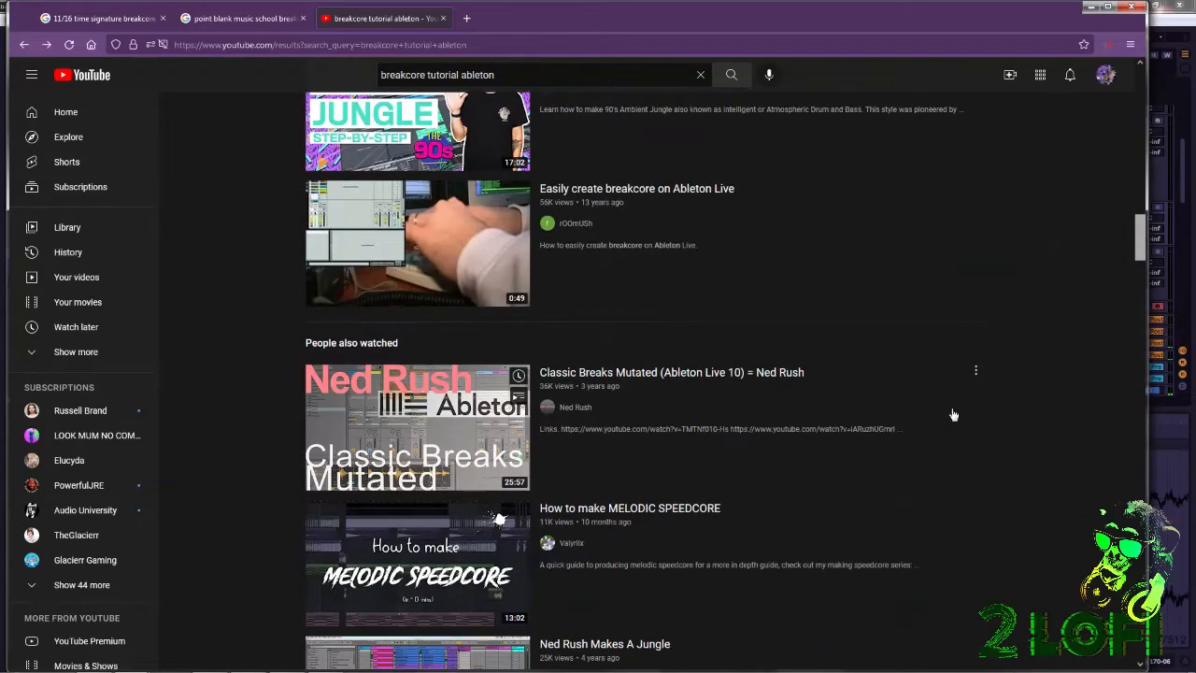
{"action": "scroll", "coordinate": [951, 414], "scroll_direction": "up", "scroll_amount": 15}
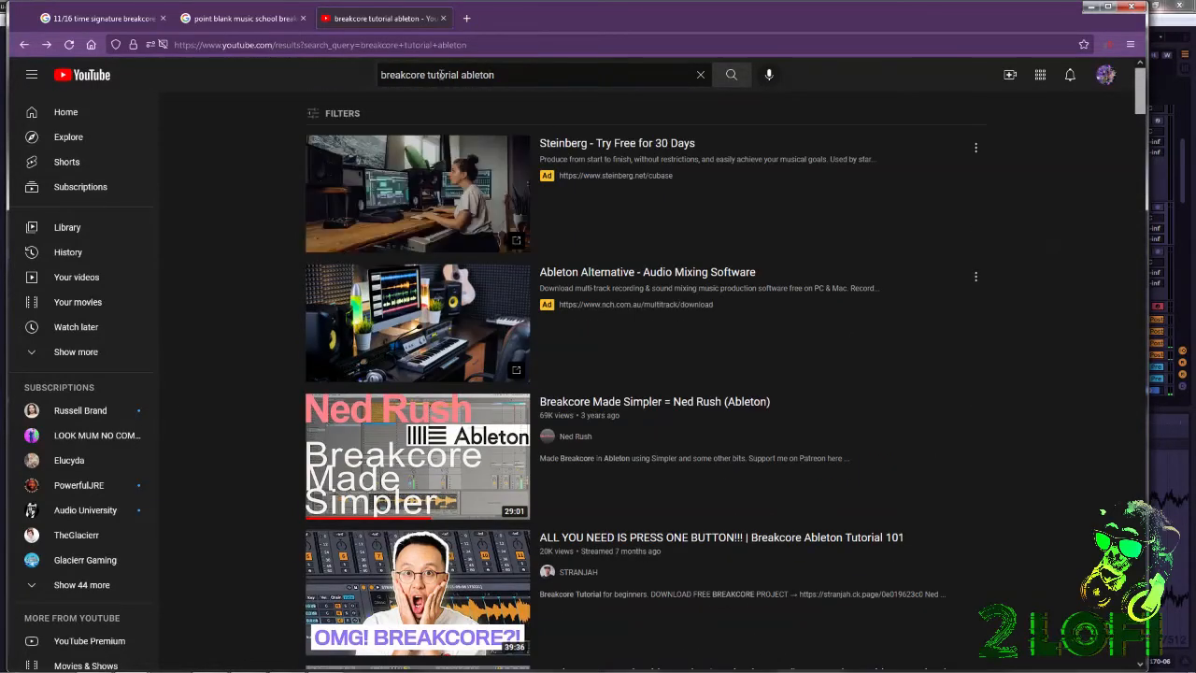
{"action": "left_click_drag", "start_coordinate": [504, 71], "coordinate": [467, 79]}
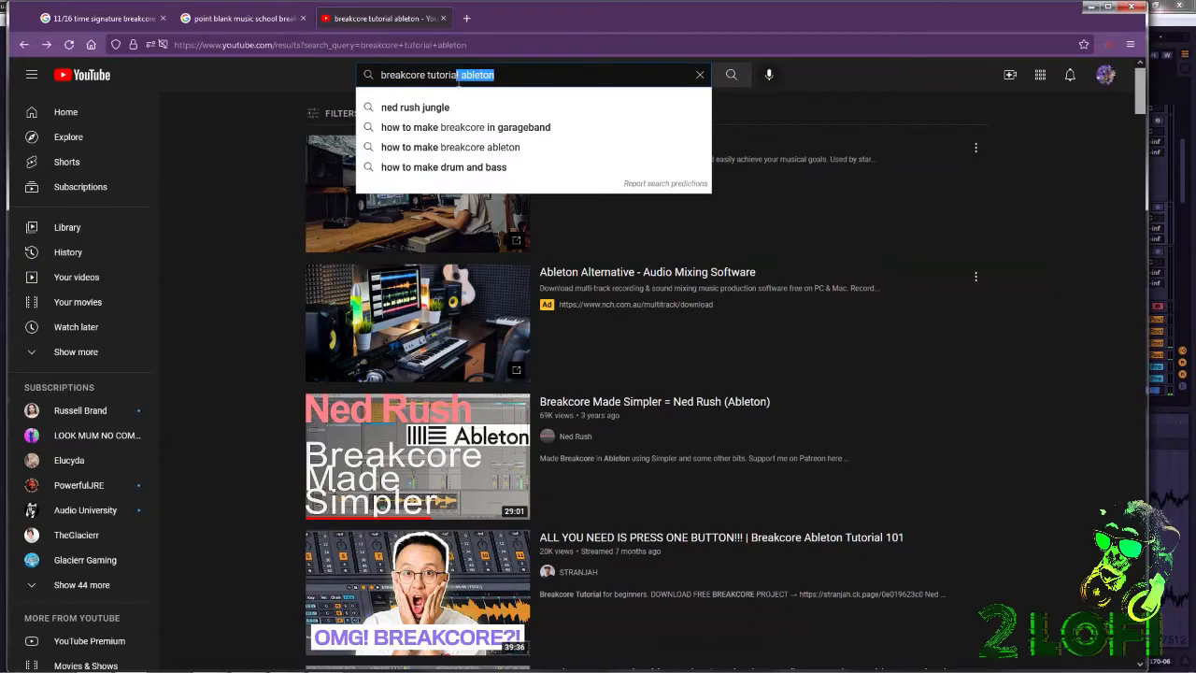
{"action": "key", "text": "BackSpace"}
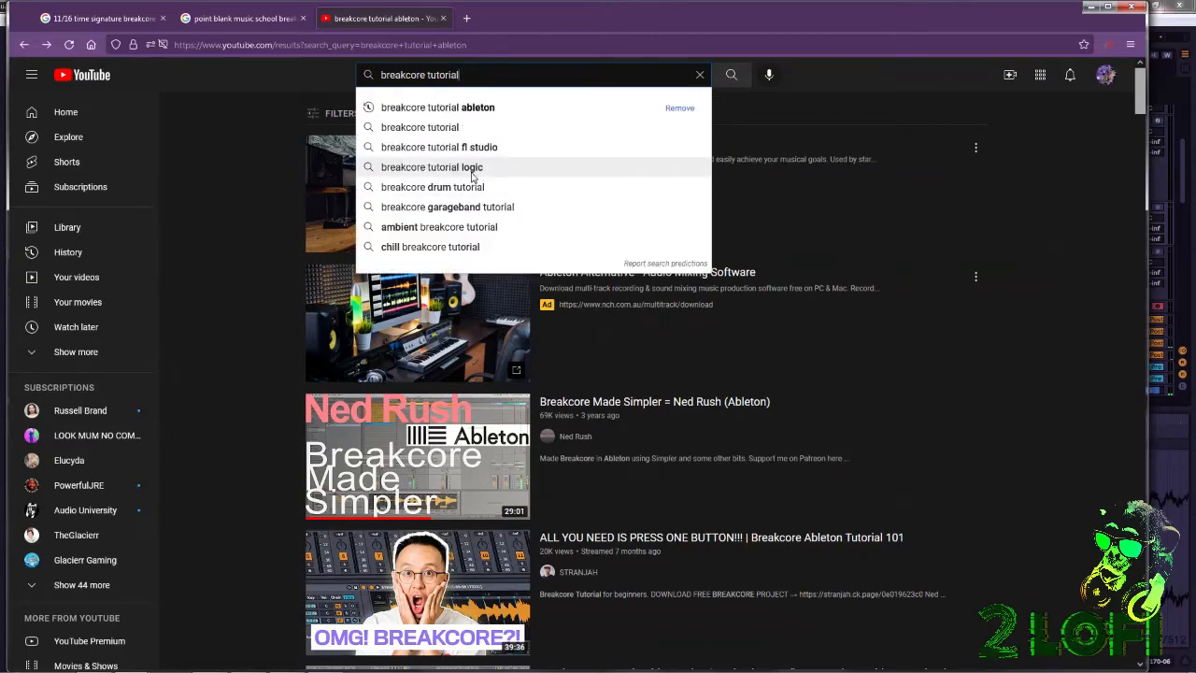
{"action": "left_click", "coordinate": [470, 107]}
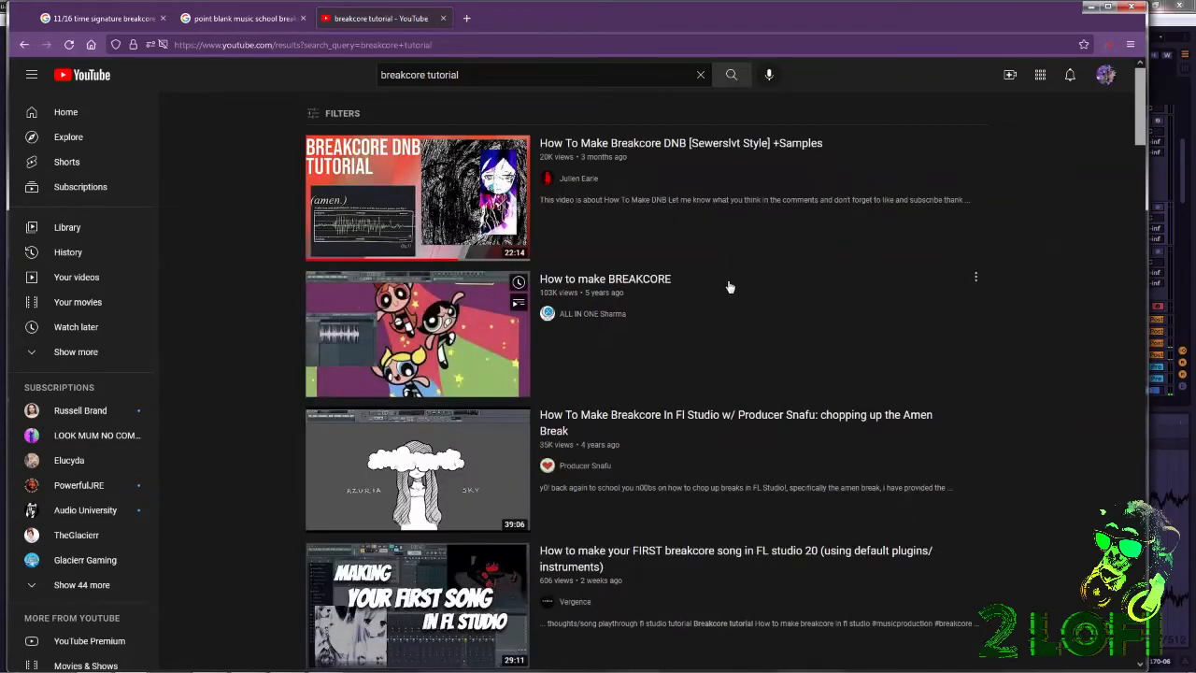
Open the "How To Make Breakcore DNB [Sewerslvt Style] +Samples" video and look through its comments.
{"action": "mouse_move", "coordinate": [427, 184]}
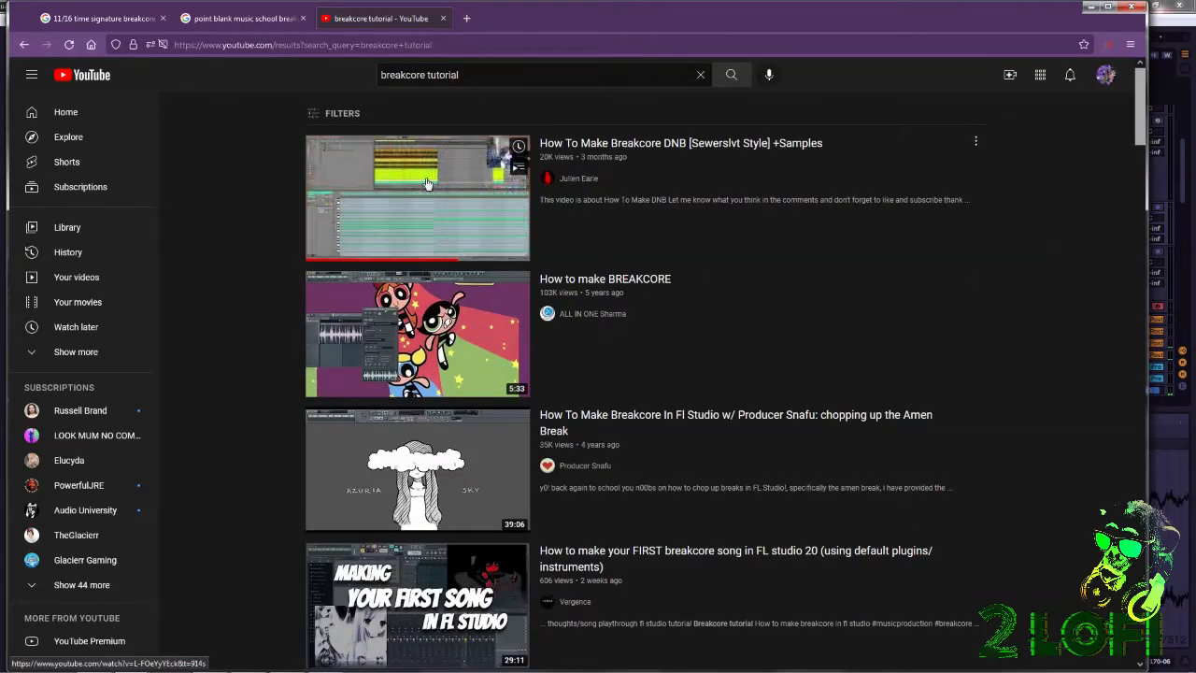
{"action": "left_click", "coordinate": [471, 216]}
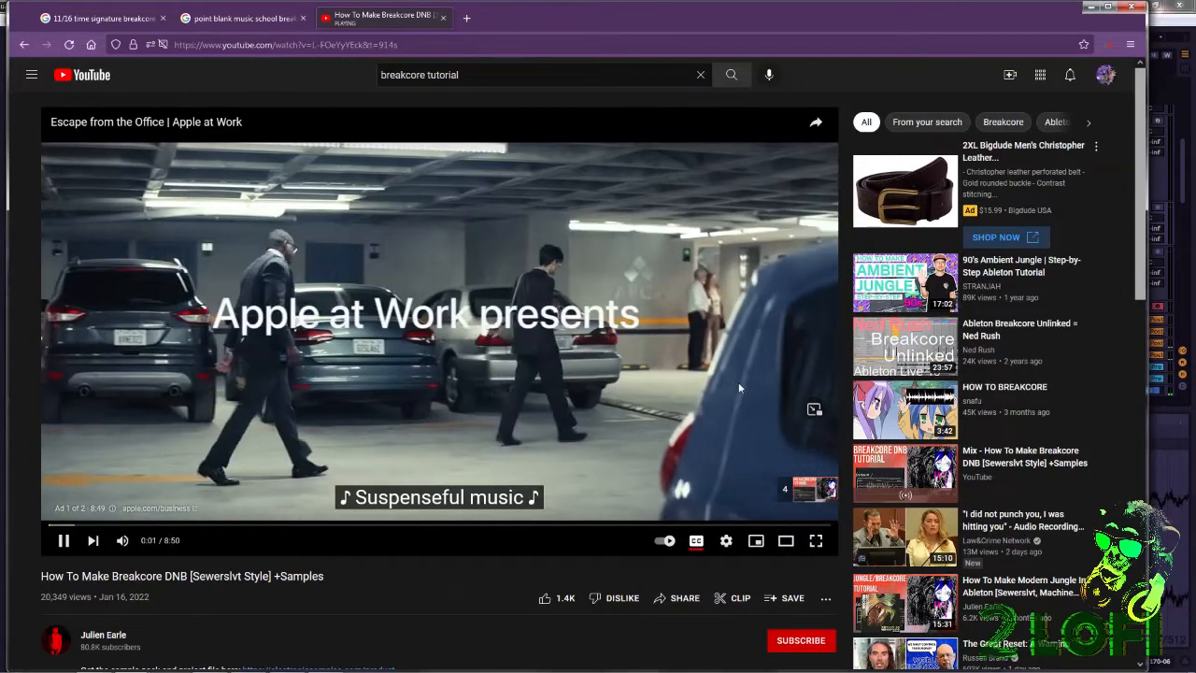
{"action": "scroll", "coordinate": [633, 439], "scroll_direction": "down", "scroll_amount": 6}
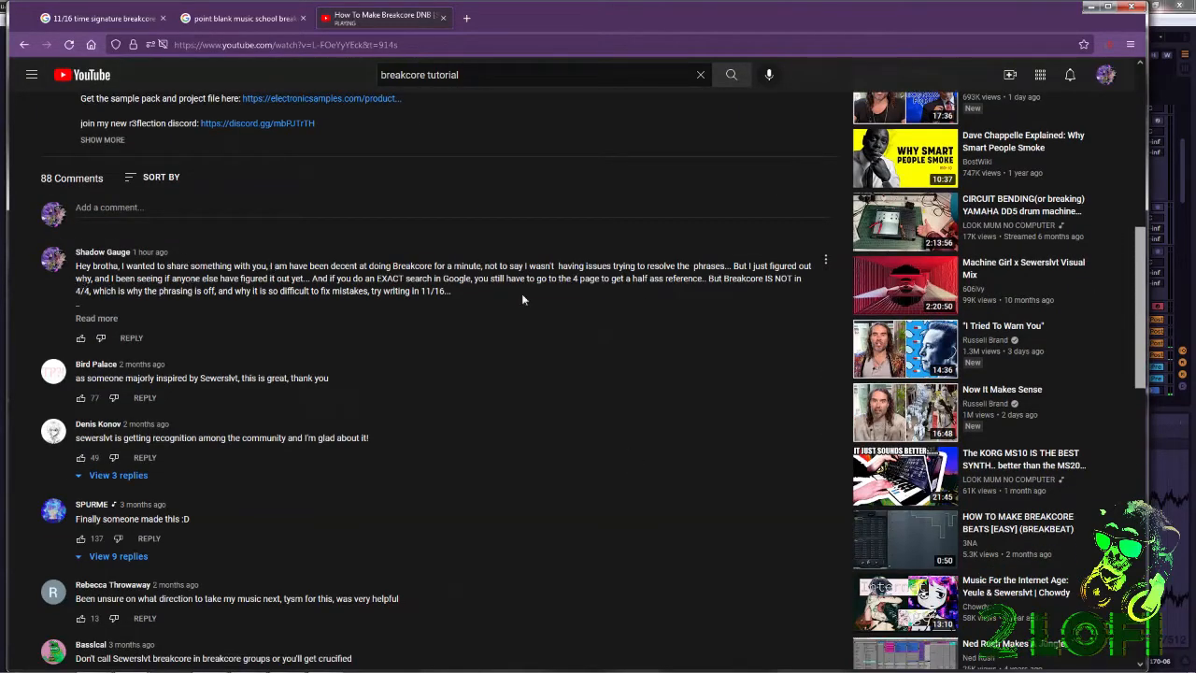
{"action": "scroll", "coordinate": [751, 392], "scroll_direction": "down", "scroll_amount": 5}
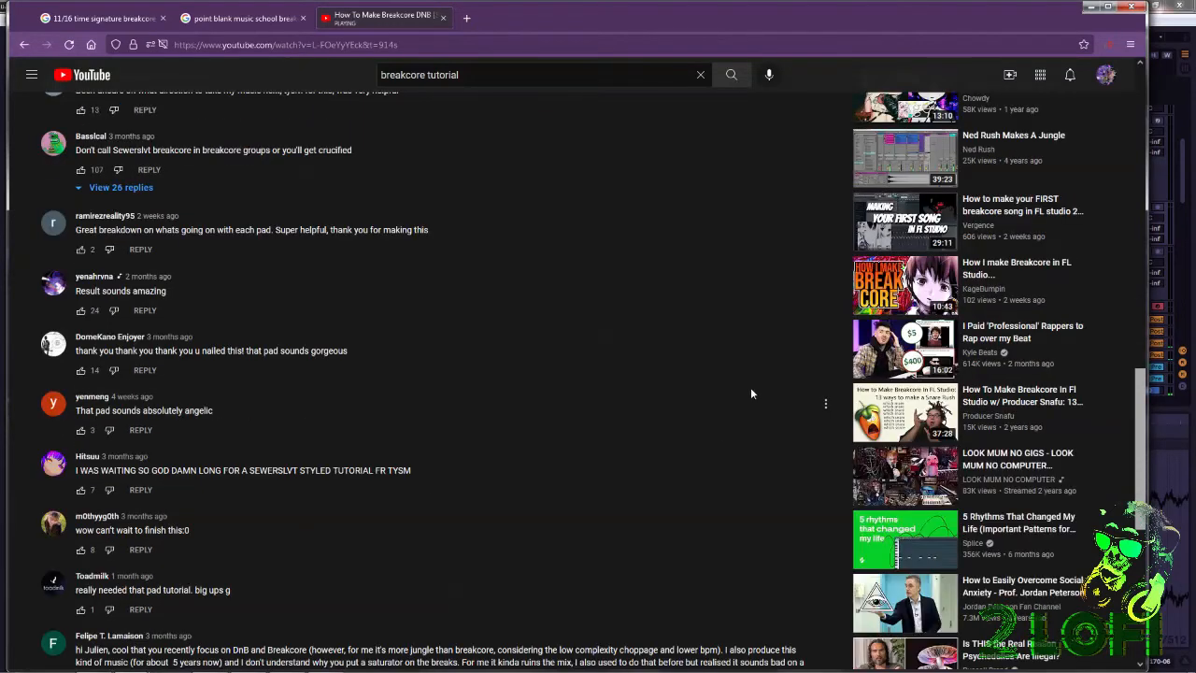
{"action": "scroll", "coordinate": [862, 430], "scroll_direction": "up", "scroll_amount": 1}
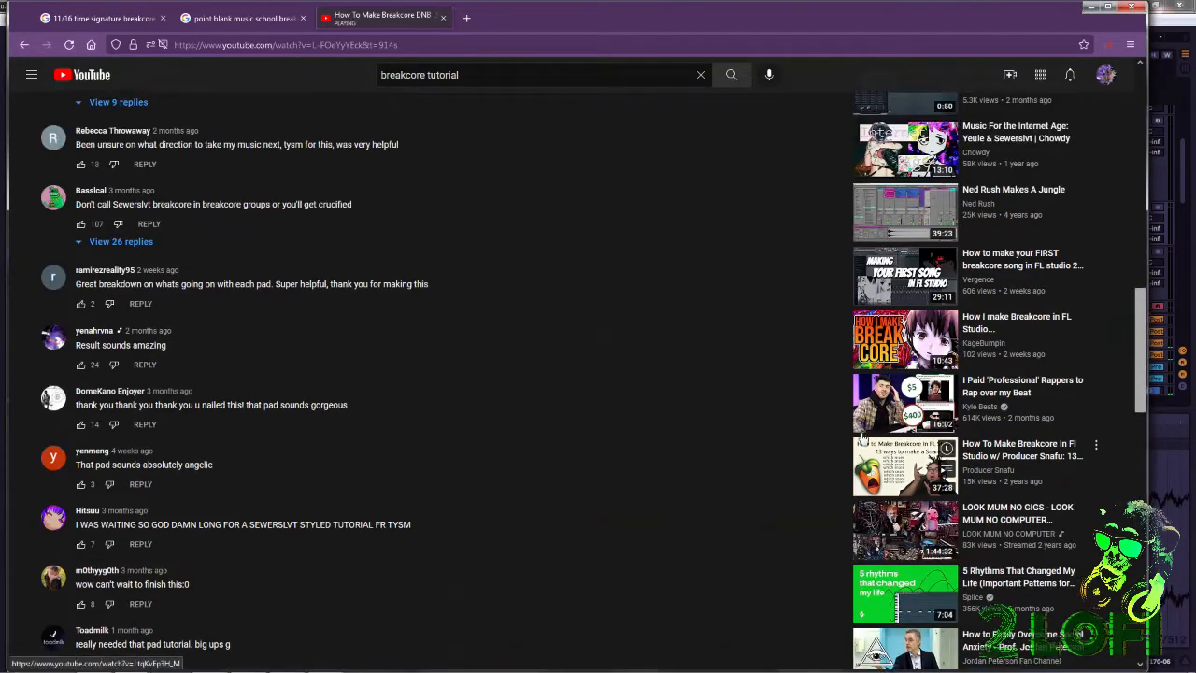
{"action": "mouse_move", "coordinate": [864, 438]}
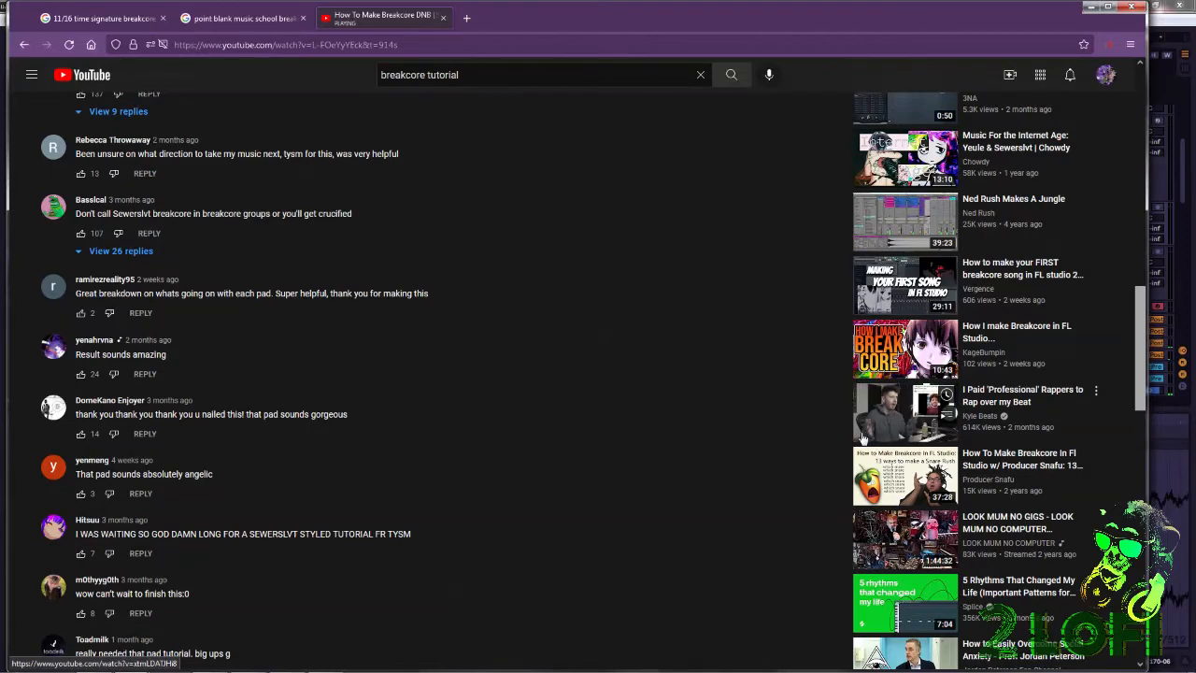
{"action": "scroll", "coordinate": [771, 404], "scroll_direction": "up", "scroll_amount": 4}
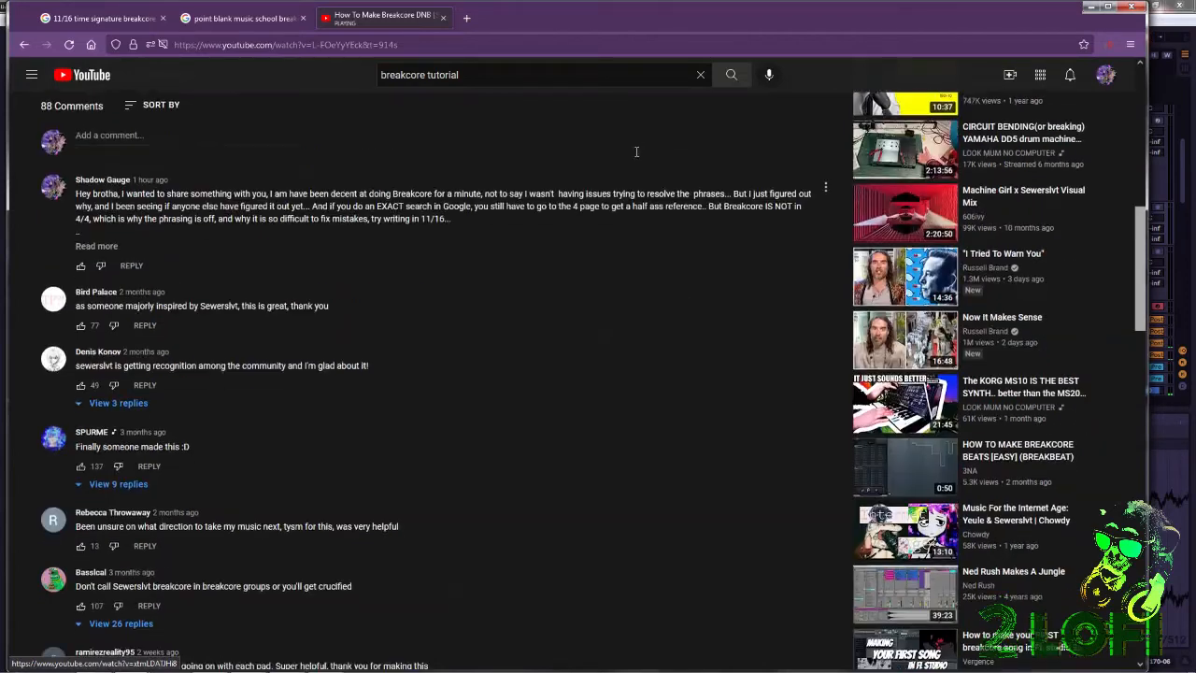
{"action": "scroll", "coordinate": [764, 416], "scroll_direction": "up", "scroll_amount": 7}
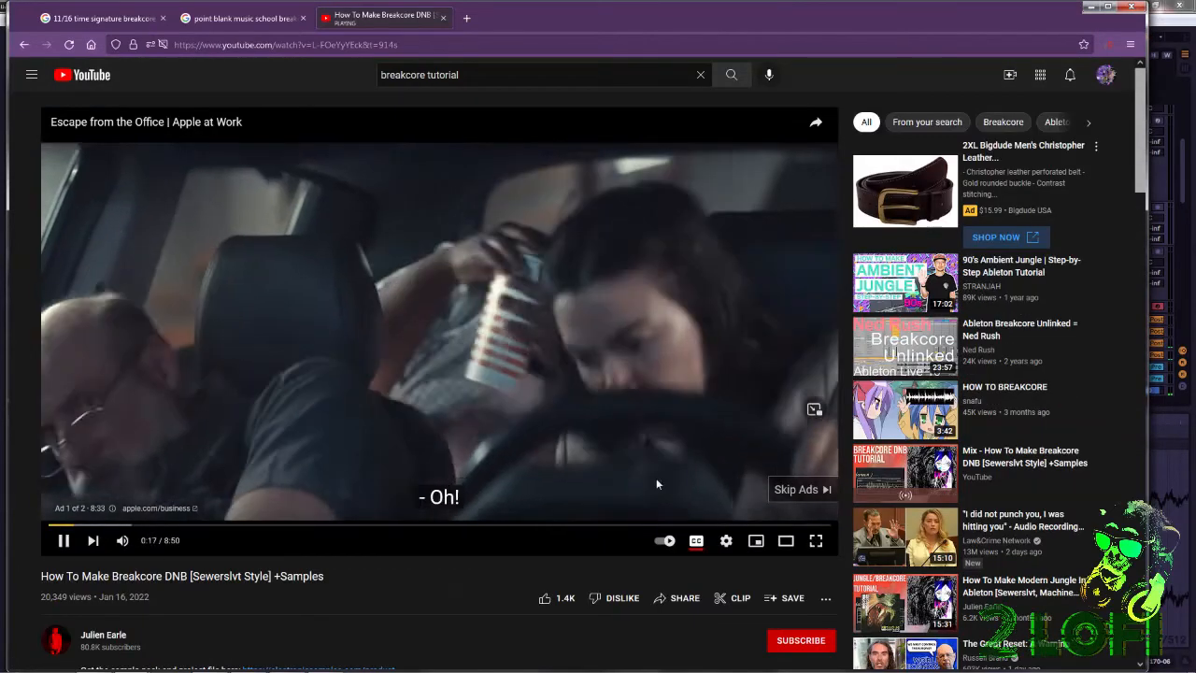
Skip the ad, sample earlier parts of the Sewerslvt-style tutorial back to about 7:59, and return to the search results.
{"action": "left_click", "coordinate": [795, 489]}
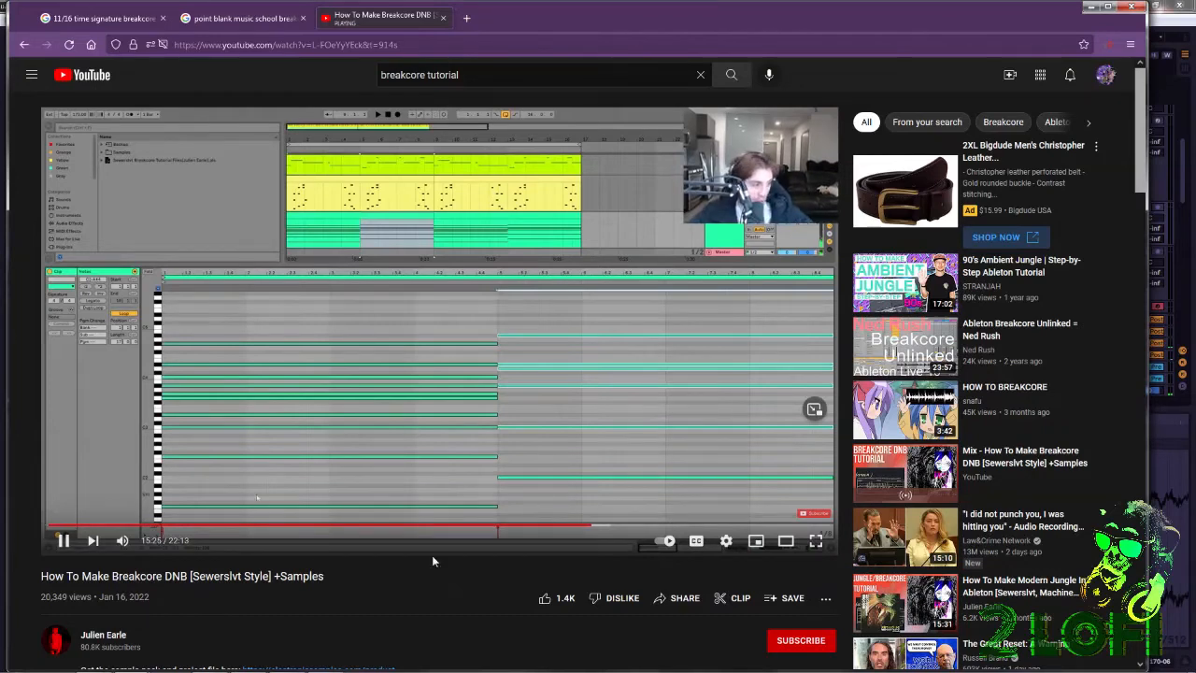
{"action": "left_click", "coordinate": [445, 527]}
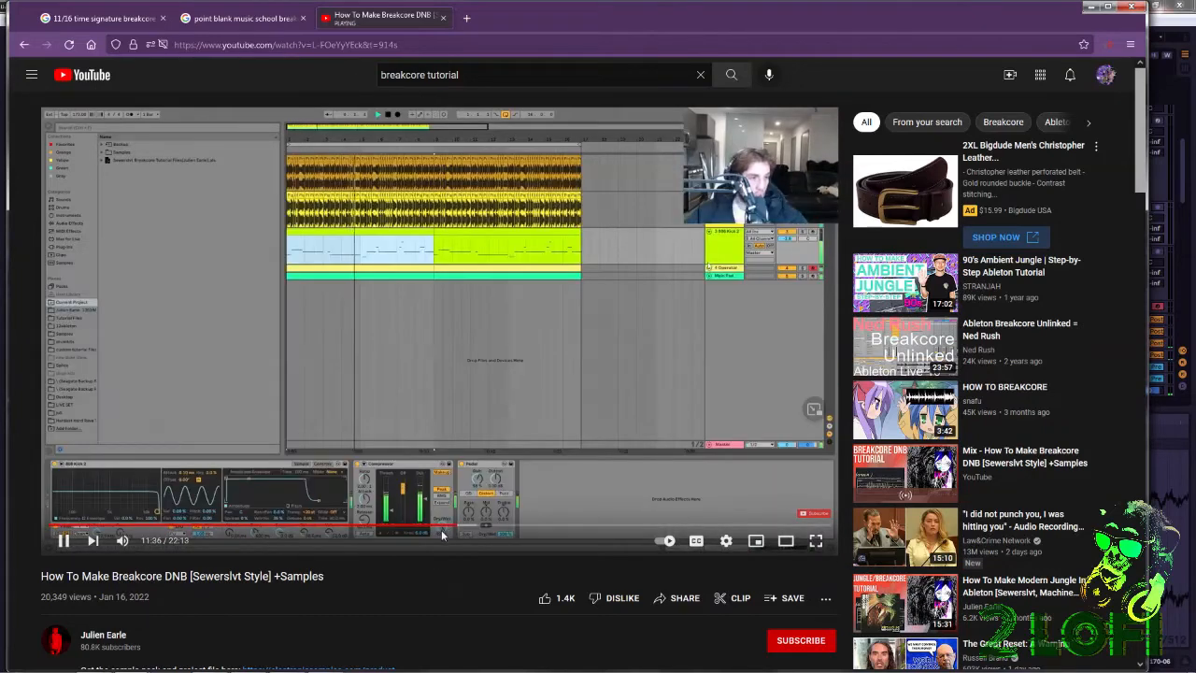
{"action": "left_click", "coordinate": [406, 531]}
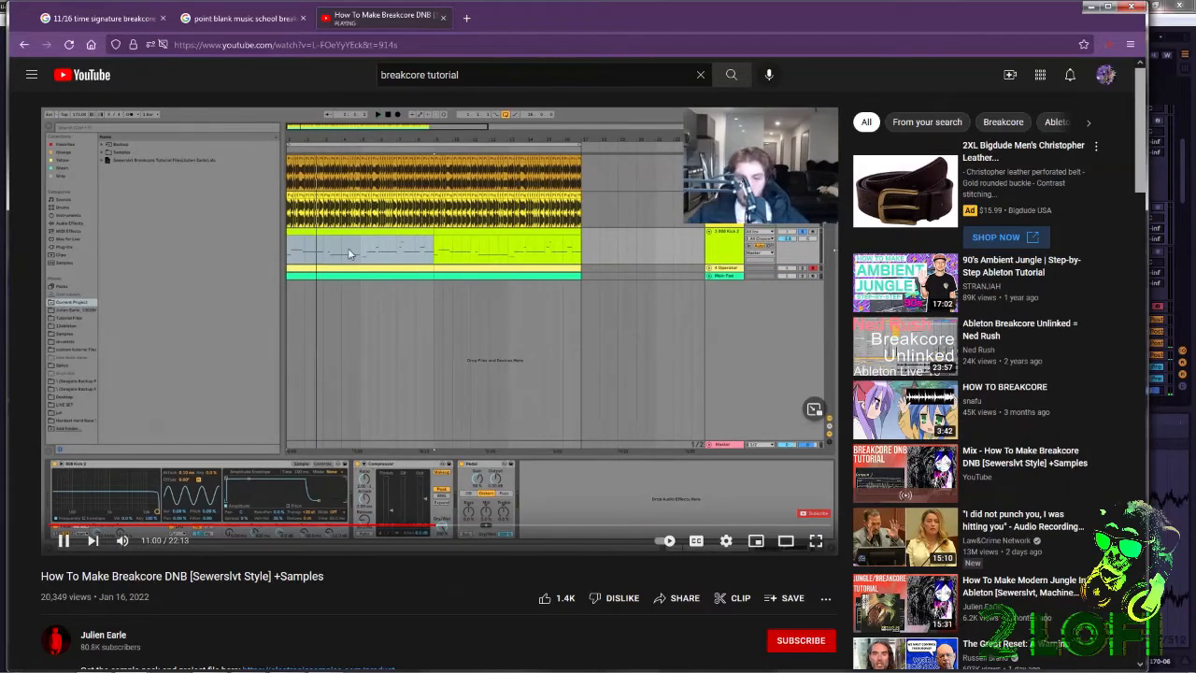
{"action": "left_click", "coordinate": [330, 527]}
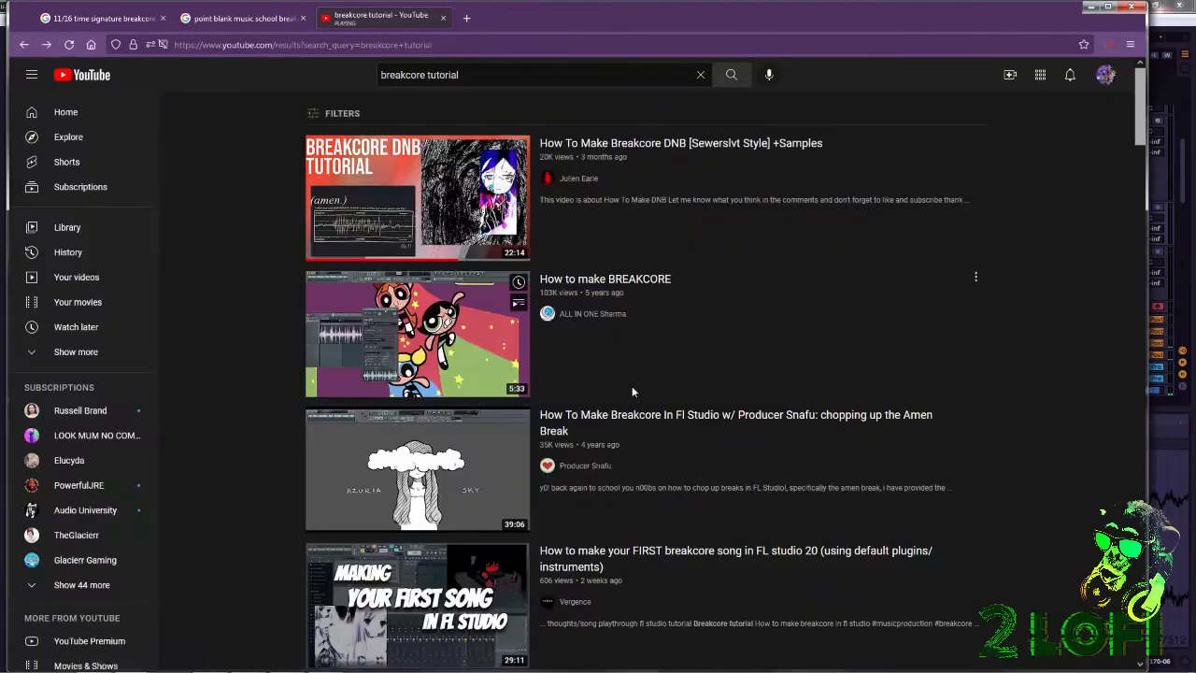
Look through the "breakcore tutorial" results down past the "People also watched" and "For you" sections.
{"action": "scroll", "coordinate": [604, 350], "scroll_direction": "down", "scroll_amount": 5}
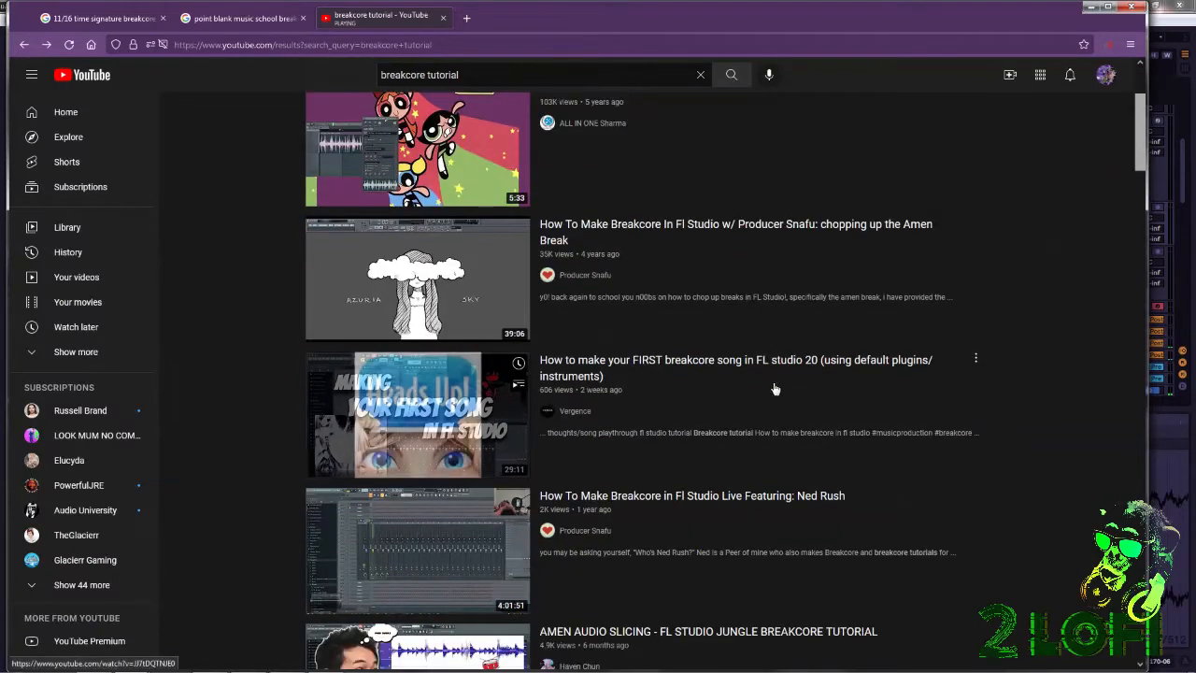
{"action": "scroll", "coordinate": [767, 387], "scroll_direction": "down", "scroll_amount": 3}
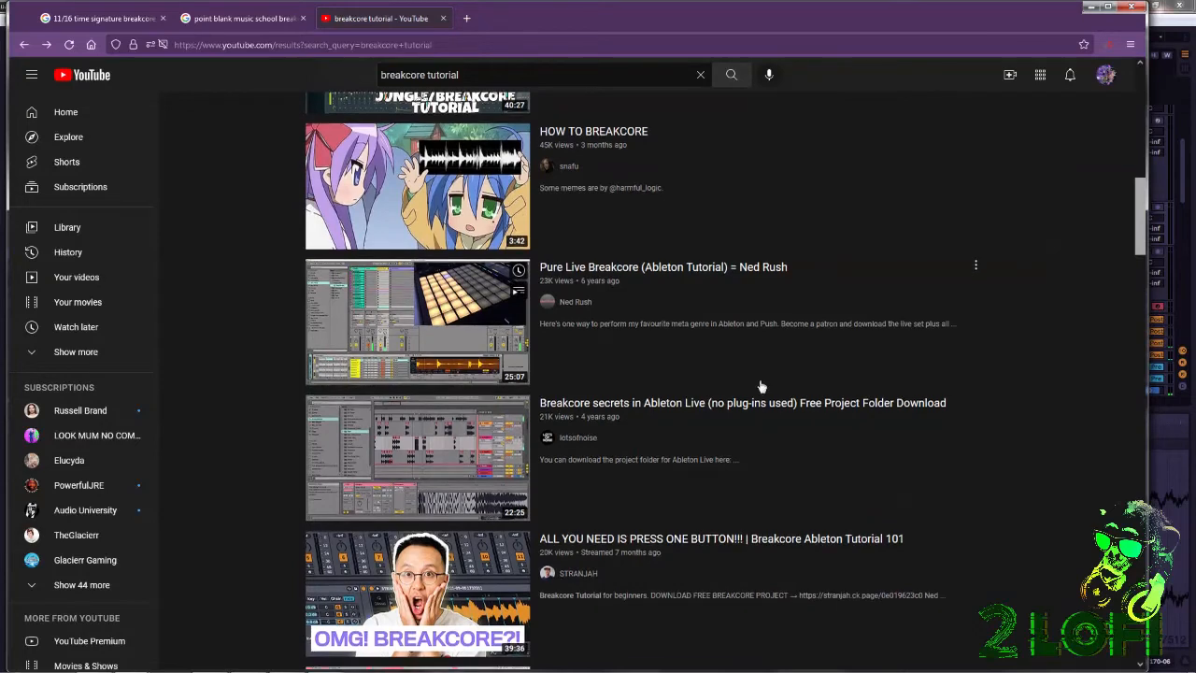
{"action": "scroll", "coordinate": [759, 379], "scroll_direction": "down", "scroll_amount": 4}
{"action": "scroll", "coordinate": [735, 374], "scroll_direction": "down", "scroll_amount": 3}
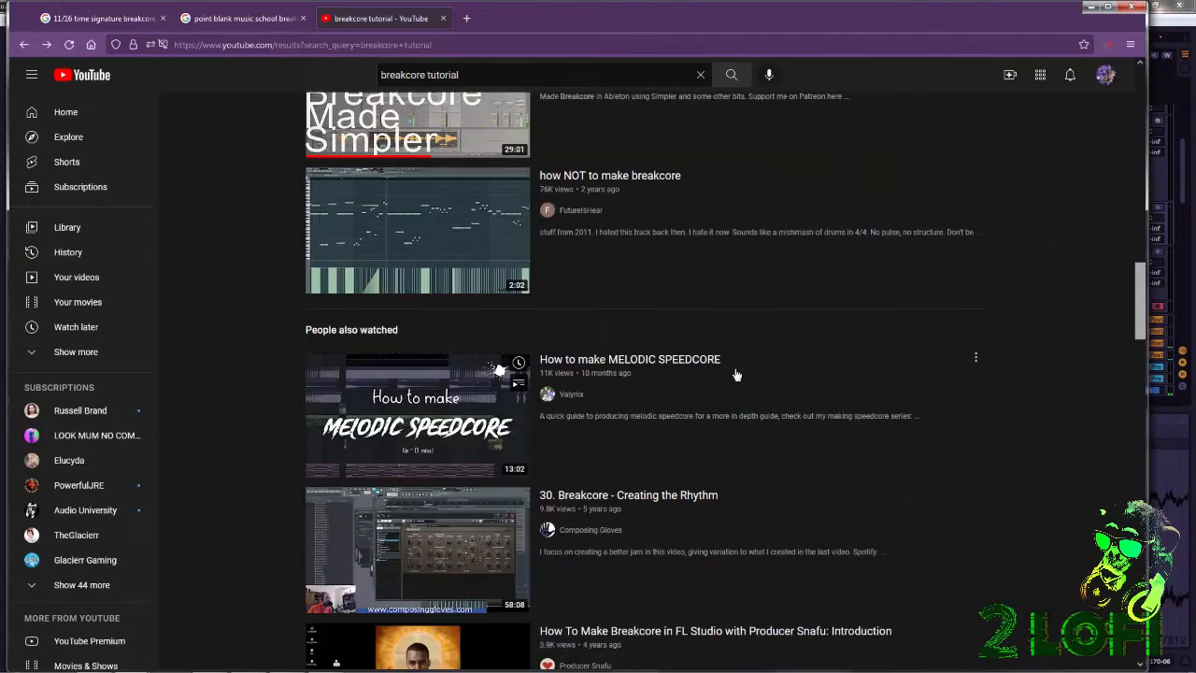
{"action": "scroll", "coordinate": [735, 378], "scroll_direction": "down", "scroll_amount": 5}
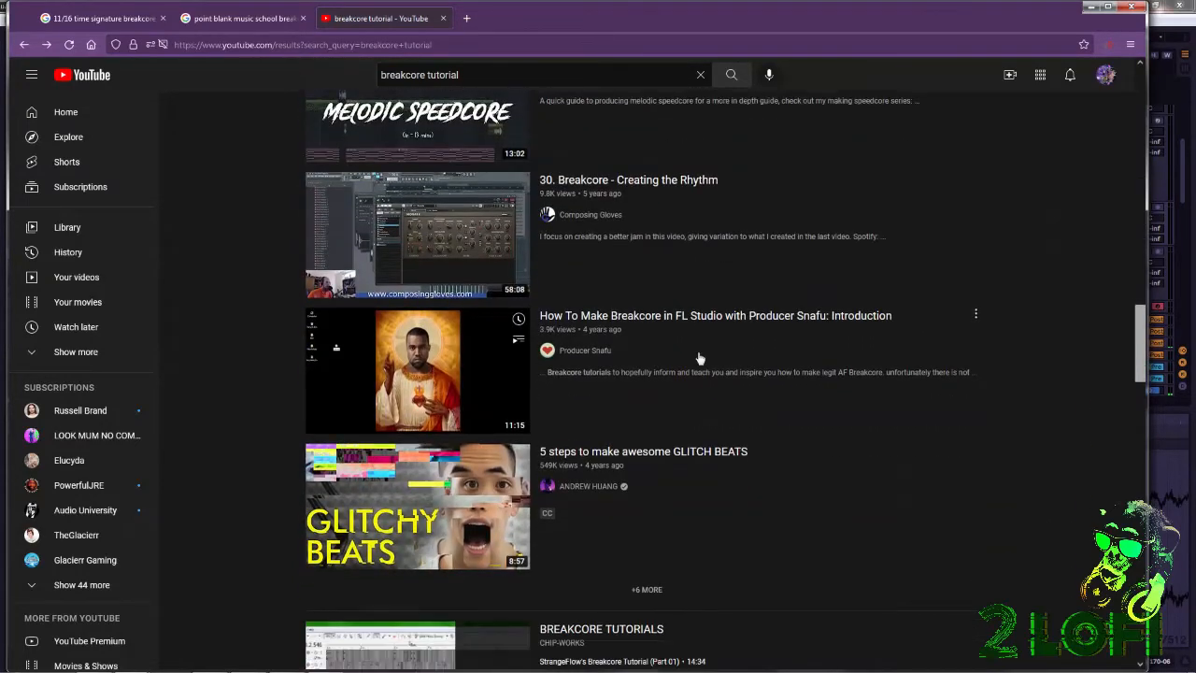
{"action": "scroll", "coordinate": [702, 359], "scroll_direction": "down", "scroll_amount": 3}
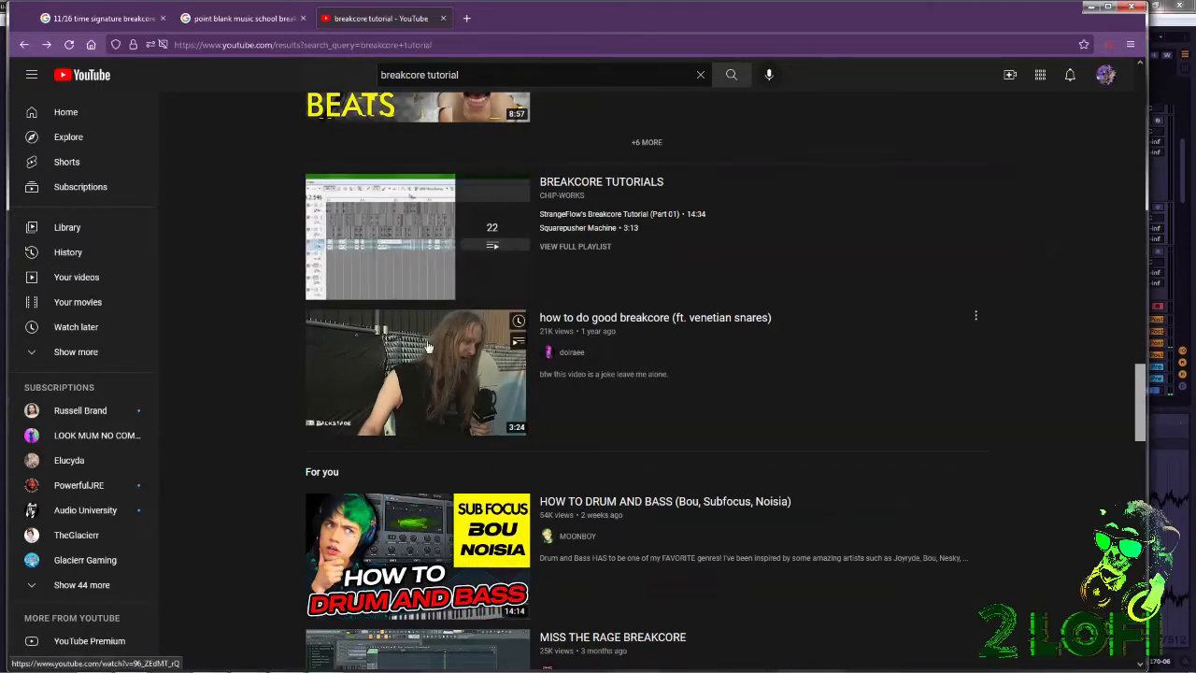
{"action": "scroll", "coordinate": [852, 238], "scroll_direction": "down", "scroll_amount": 1}
{"action": "scroll", "coordinate": [846, 238], "scroll_direction": "down", "scroll_amount": 2}
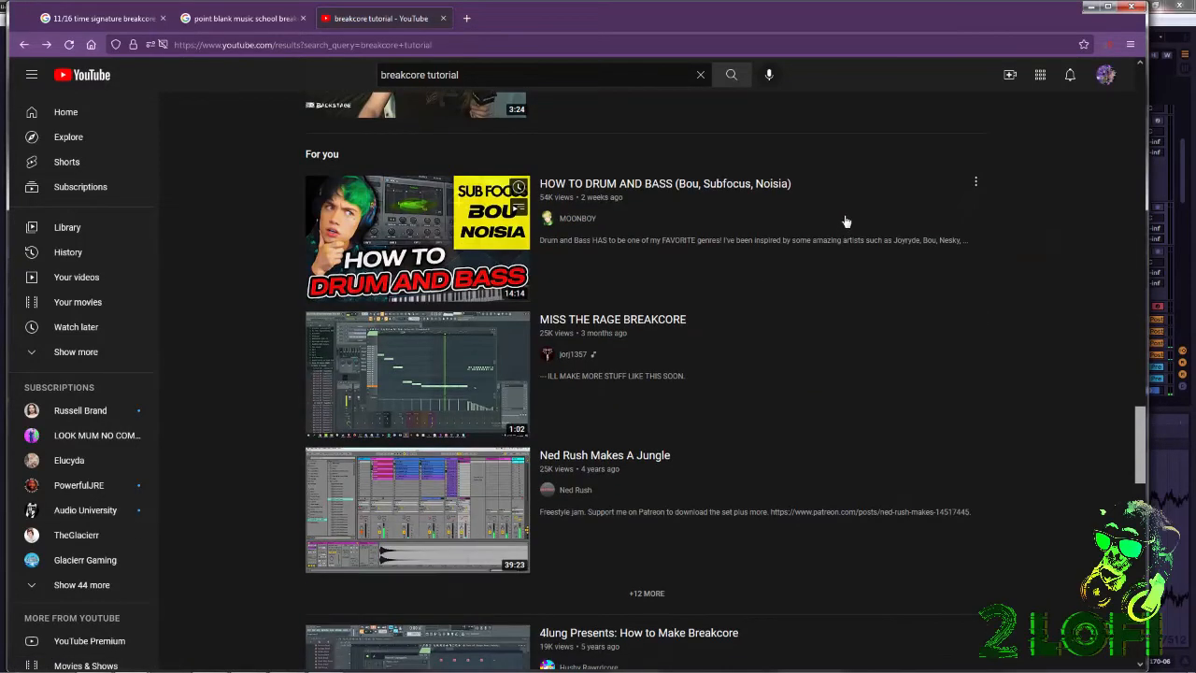
{"action": "scroll", "coordinate": [845, 210], "scroll_direction": "down", "scroll_amount": 2}
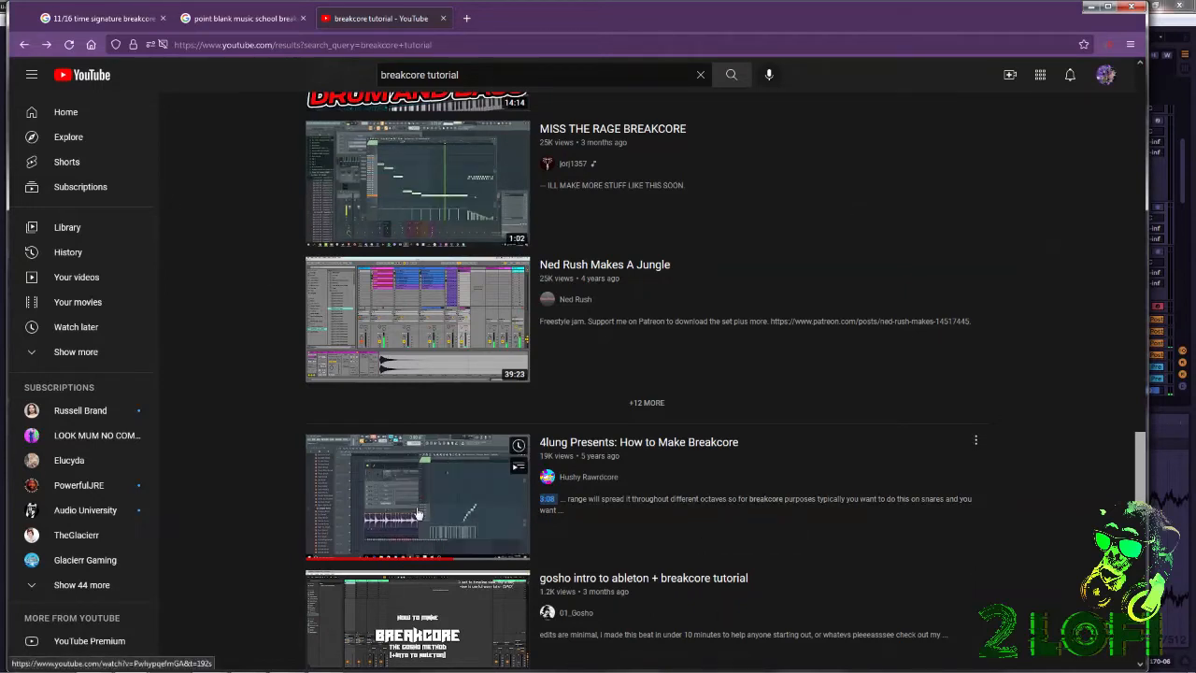
Open the "4lung Presents: How to Make Breakcore" video for a brief look and go back to the search results.
{"action": "left_click", "coordinate": [483, 515]}
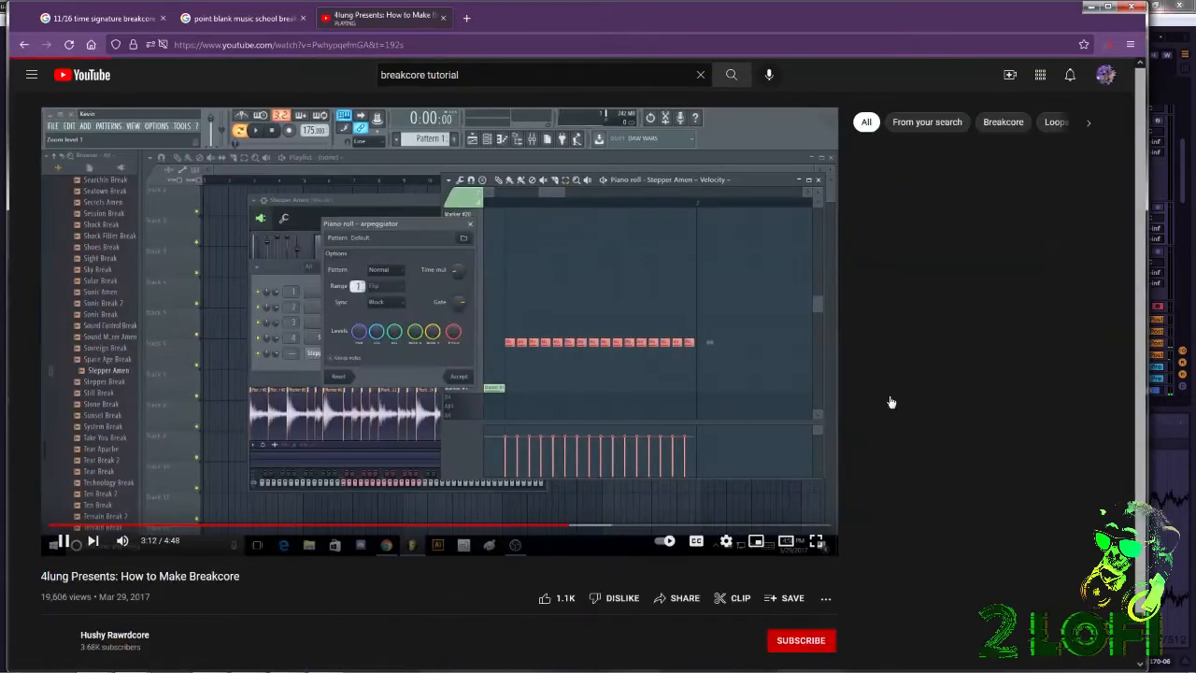
{"action": "scroll", "coordinate": [931, 388], "scroll_direction": "down", "scroll_amount": 1}
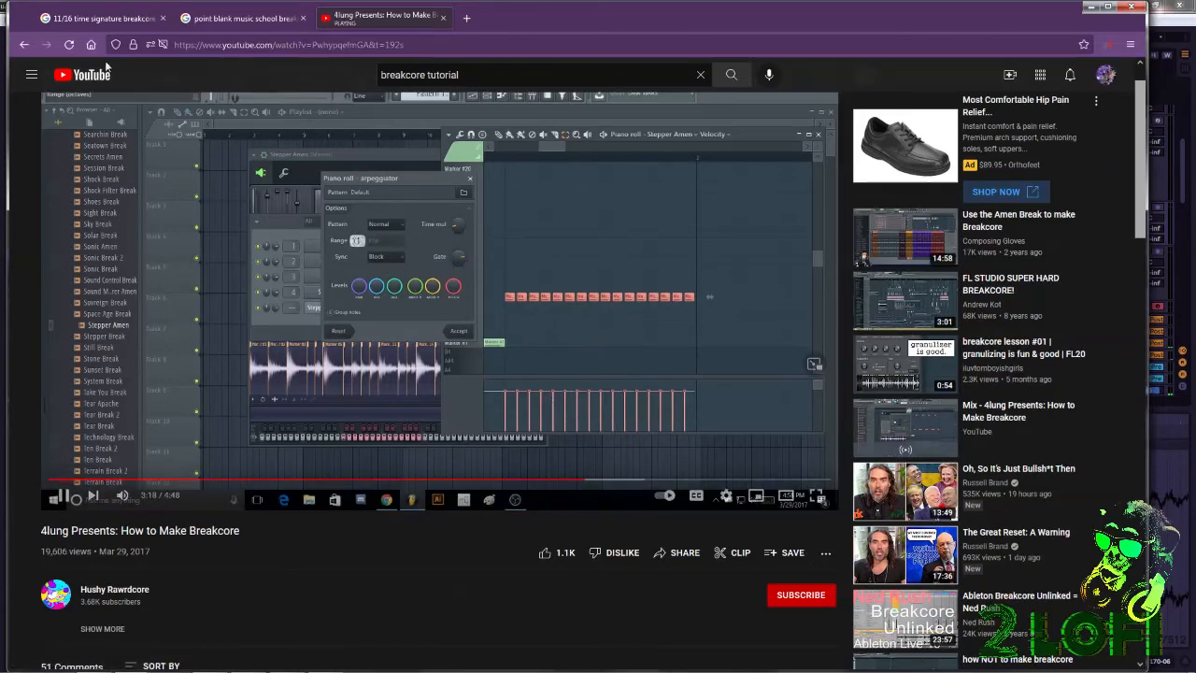
{"action": "left_click", "coordinate": [25, 46]}
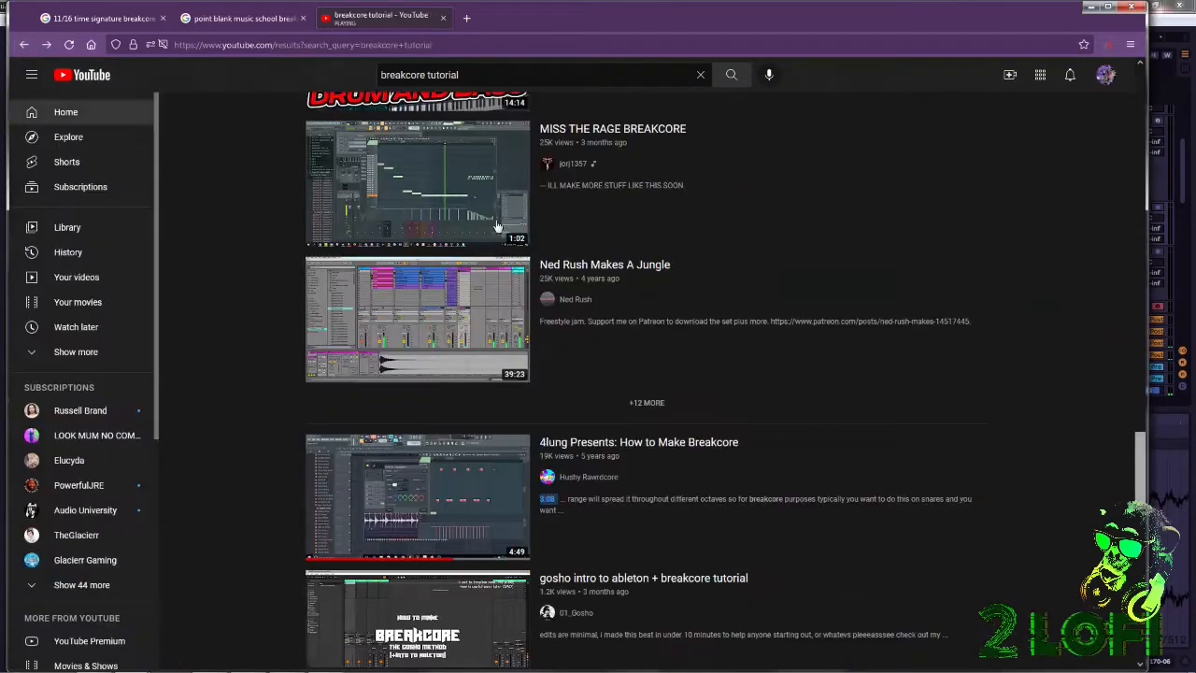
Open the previously watched "DnB 29 Breakcore - Creating the Insane Drum Patterns" video and skim different points of it, ending around 26 minutes.
{"action": "scroll", "coordinate": [652, 348], "scroll_direction": "down", "scroll_amount": 4}
{"action": "scroll", "coordinate": [651, 348], "scroll_direction": "down", "scroll_amount": 3}
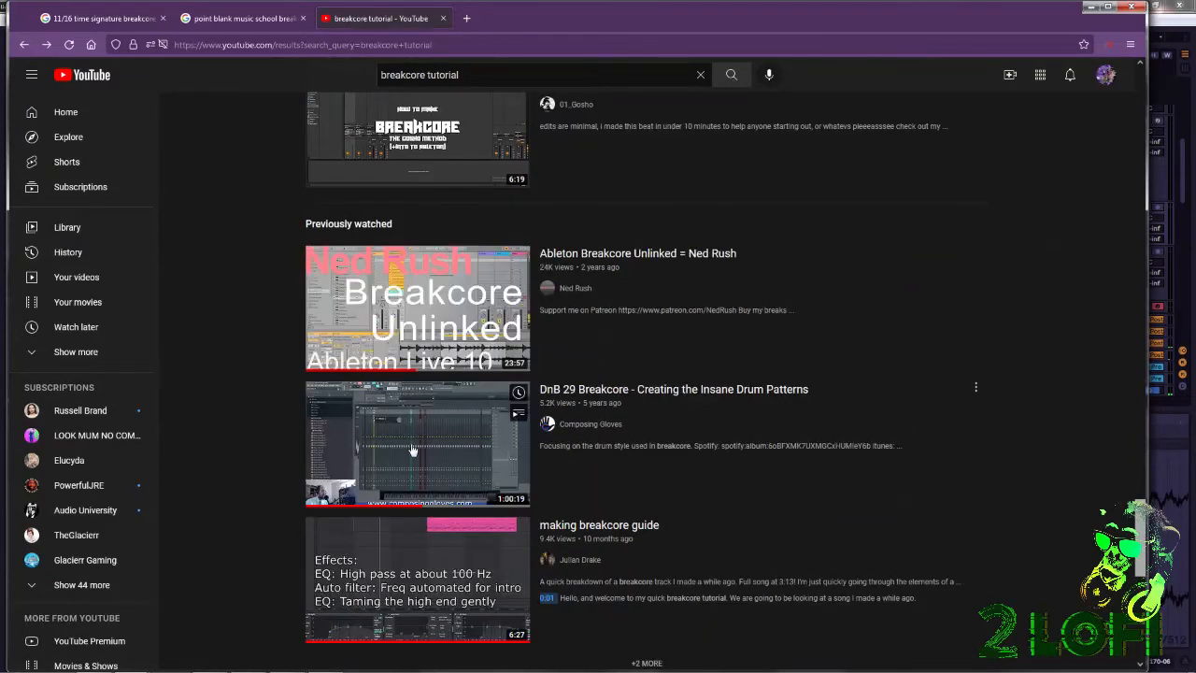
{"action": "left_click", "coordinate": [412, 450]}
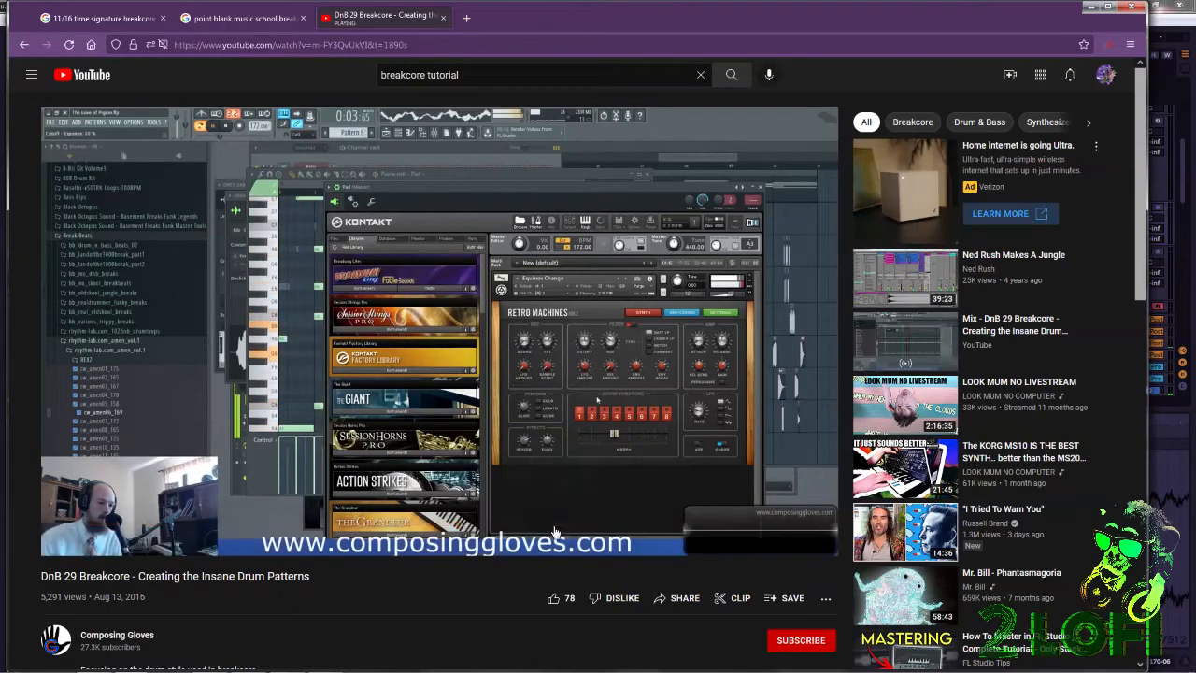
{"action": "left_click", "coordinate": [433, 528]}
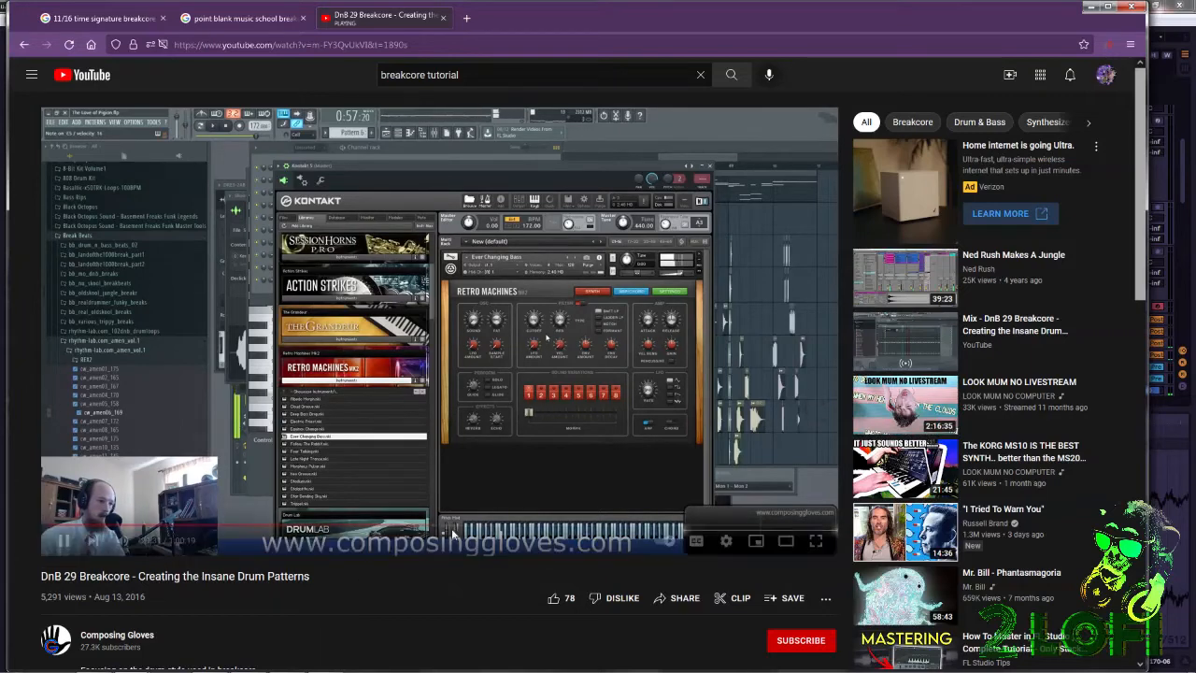
{"action": "left_click", "coordinate": [365, 529]}
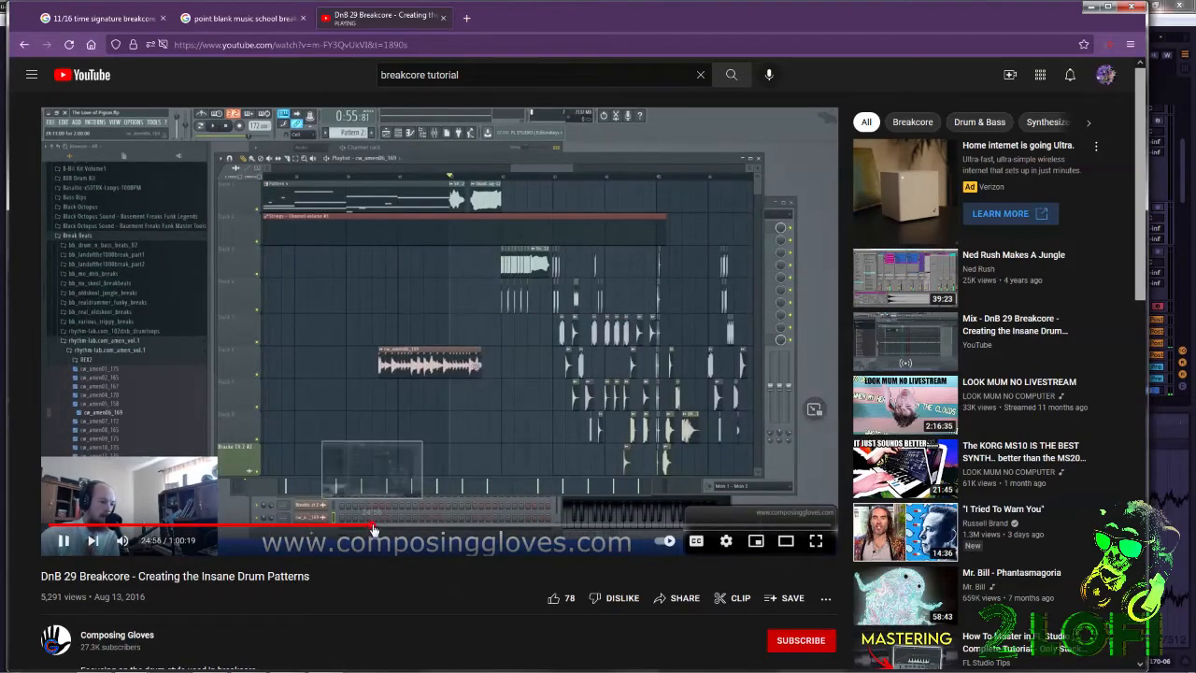
{"action": "left_click", "coordinate": [385, 530]}
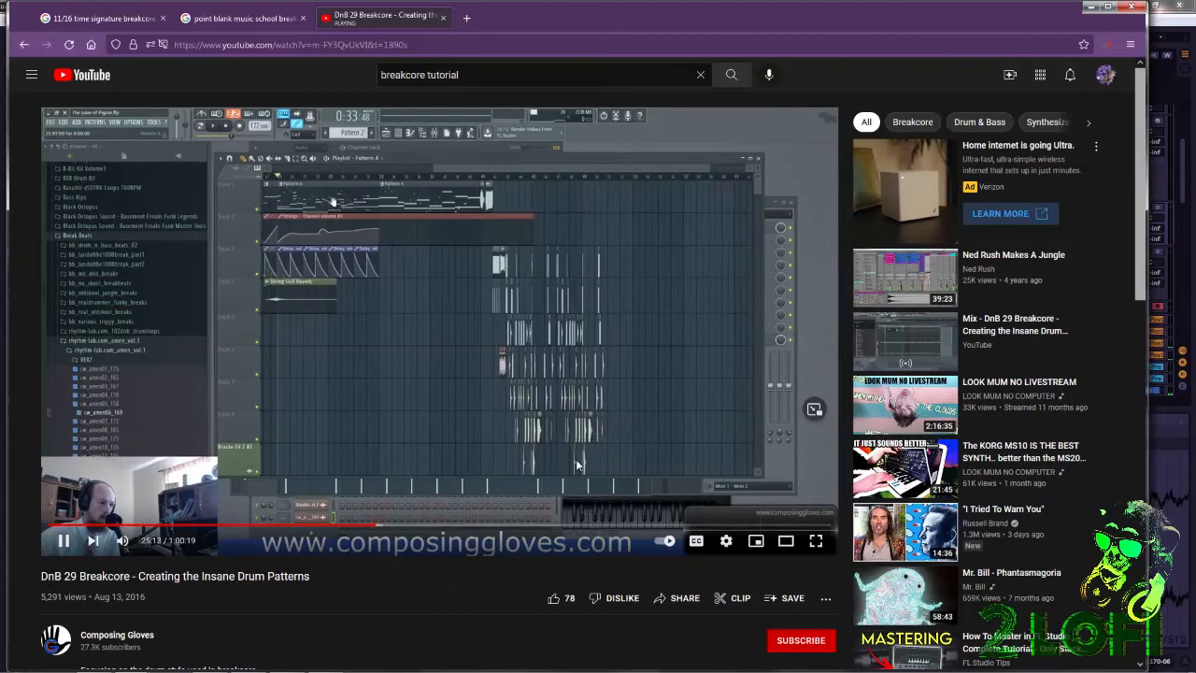
{"action": "left_click", "coordinate": [385, 529]}
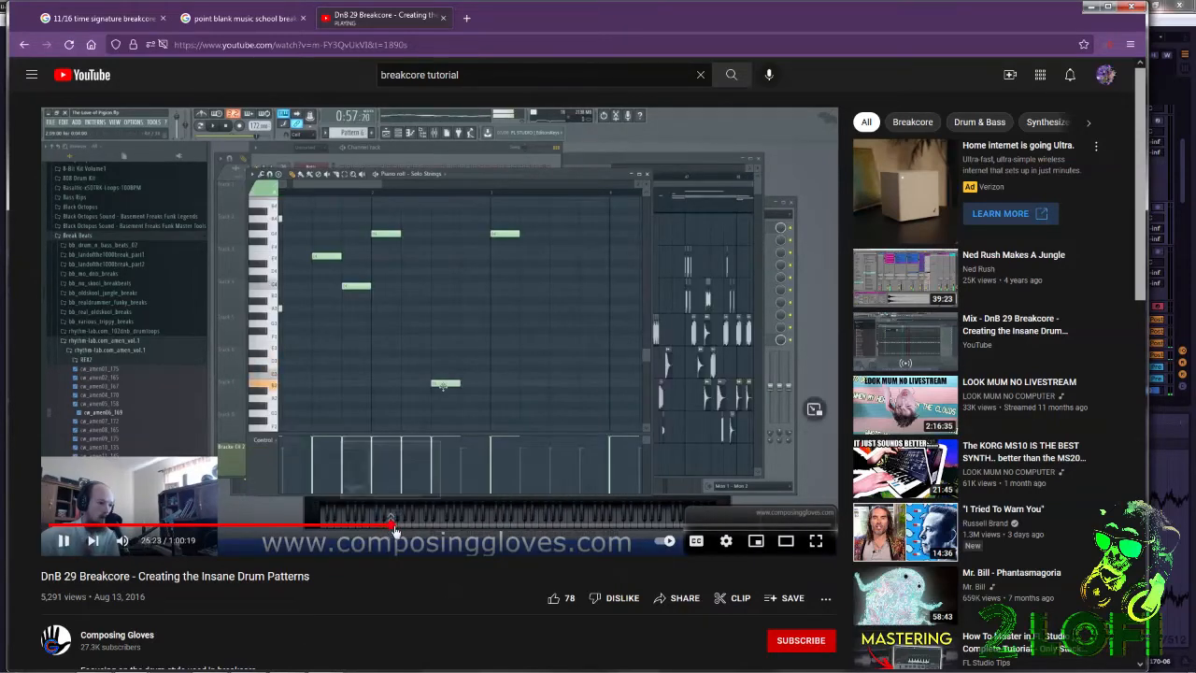
Skim the rest of the breakcore drum pattern video in forward jumps up to about 42:37, and glance at its description.
{"action": "left_click", "coordinate": [399, 532]}
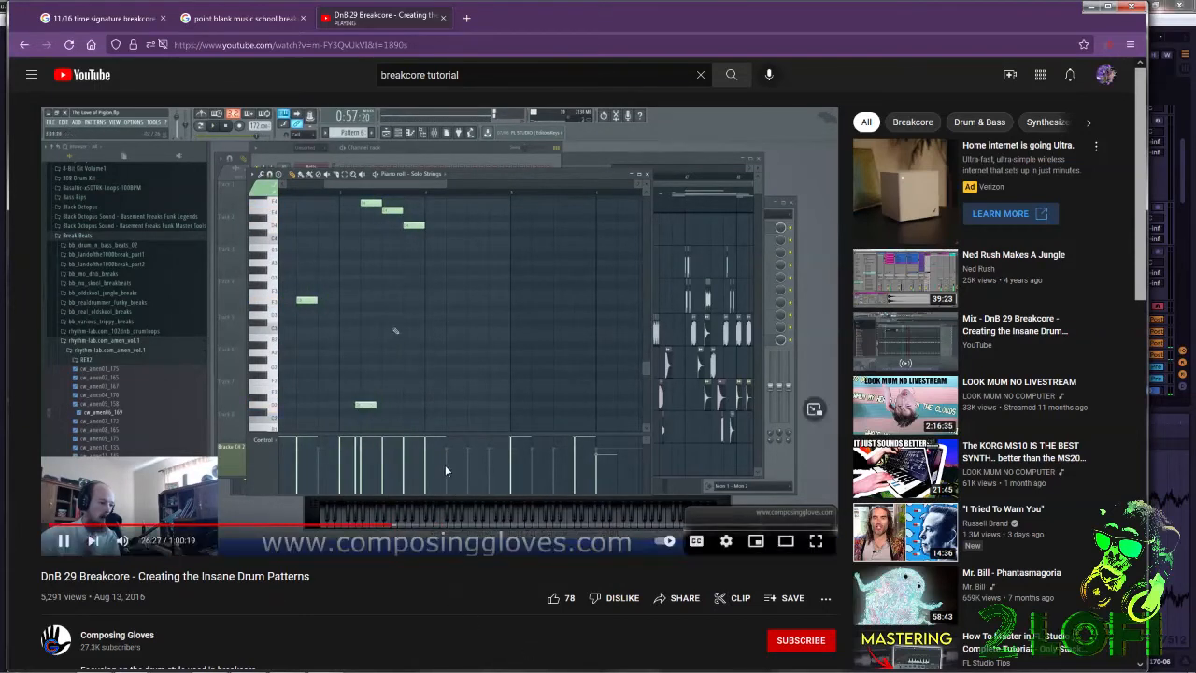
{"action": "left_click", "coordinate": [409, 530]}
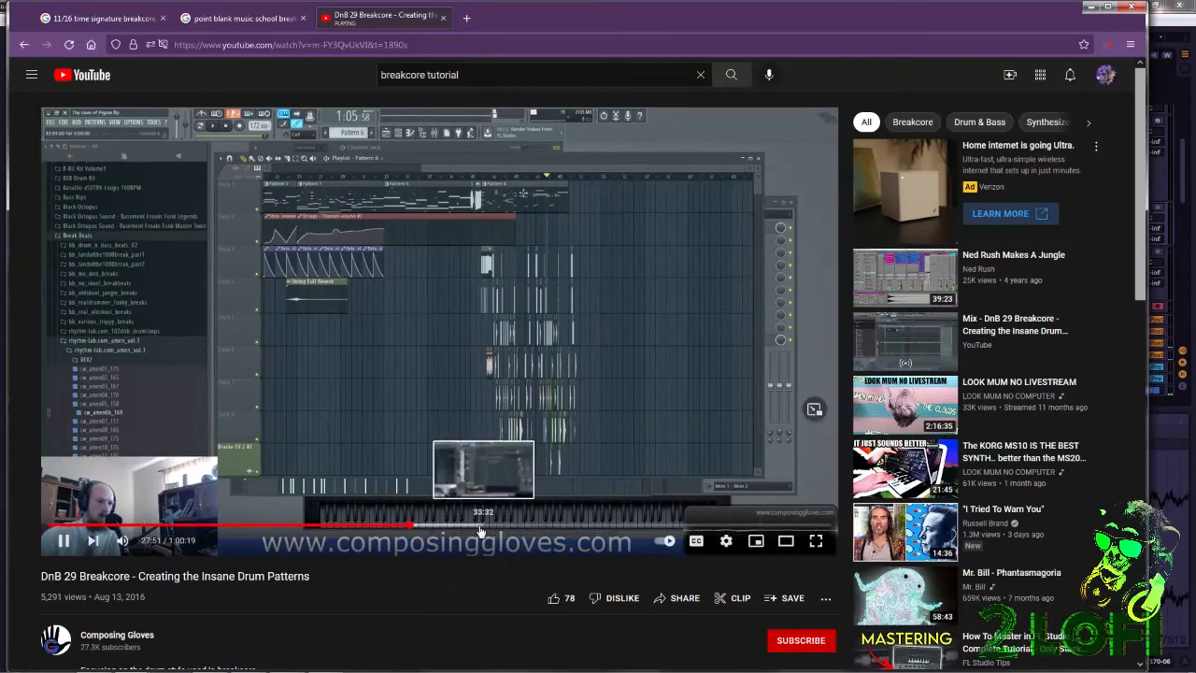
{"action": "left_click", "coordinate": [478, 526]}
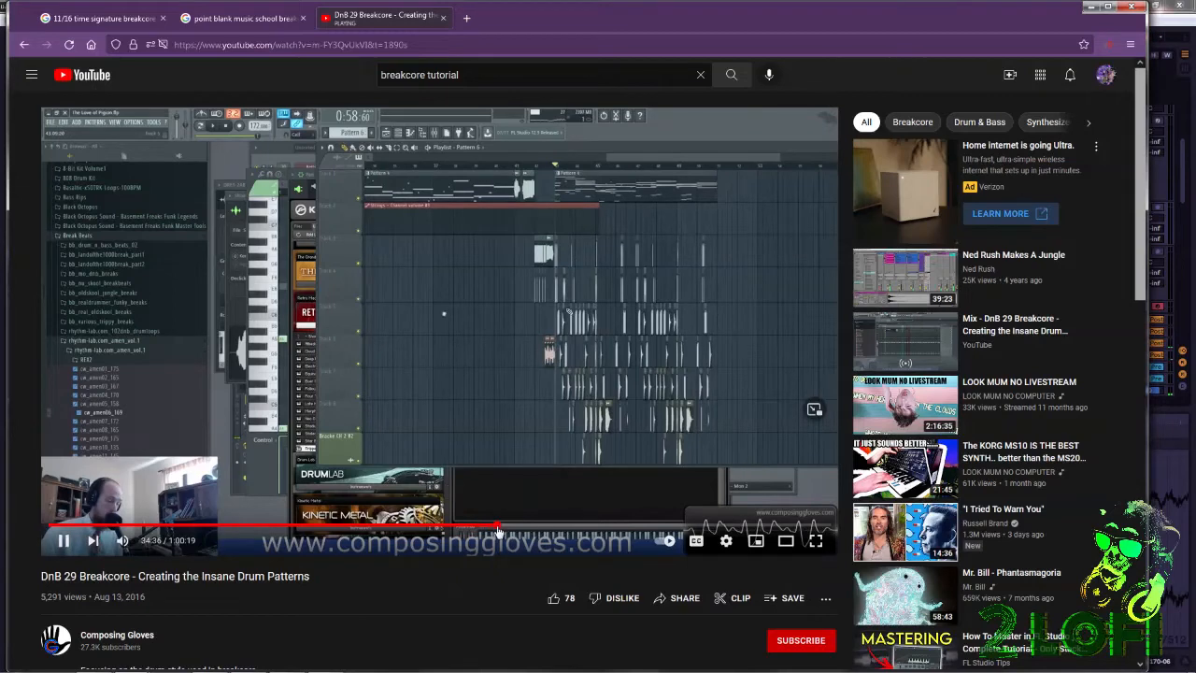
{"action": "left_click", "coordinate": [498, 529]}
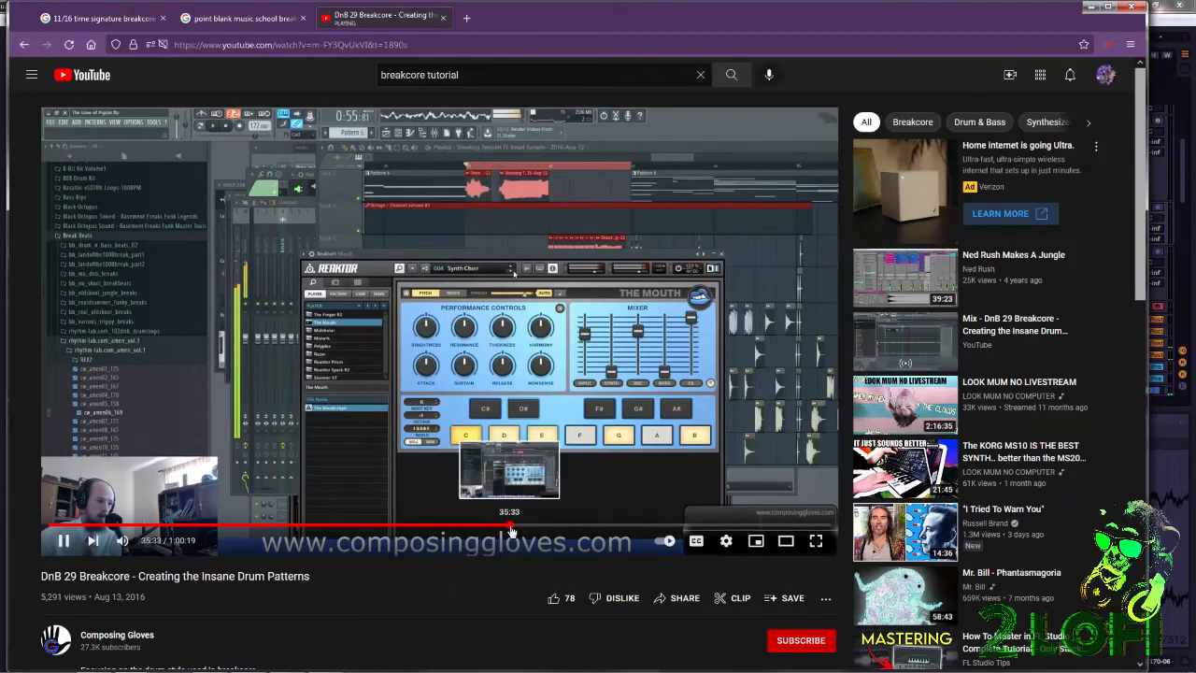
{"action": "left_click", "coordinate": [508, 529]}
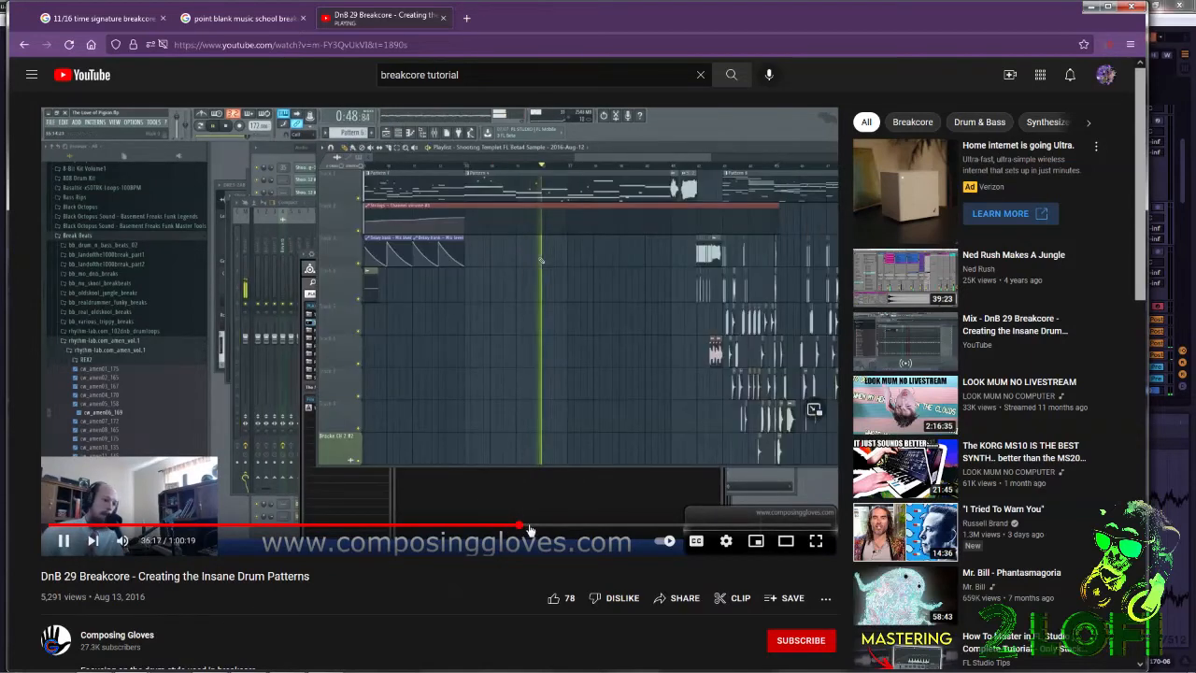
{"action": "left_click", "coordinate": [535, 529]}
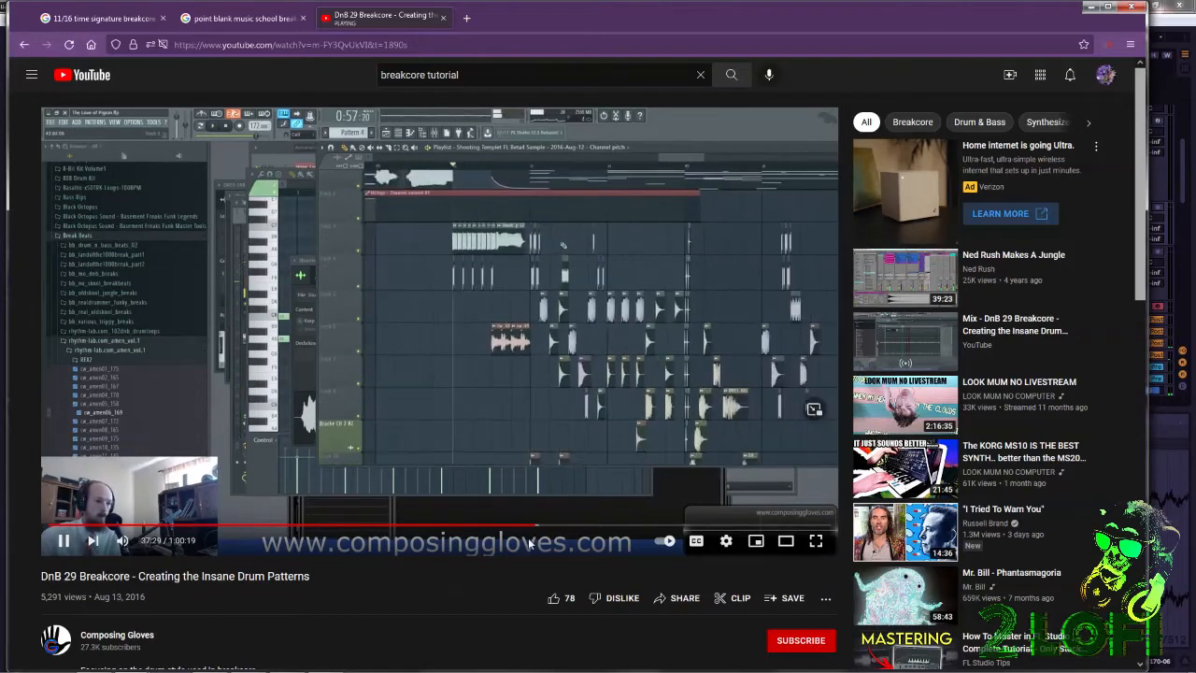
{"action": "left_click", "coordinate": [544, 529]}
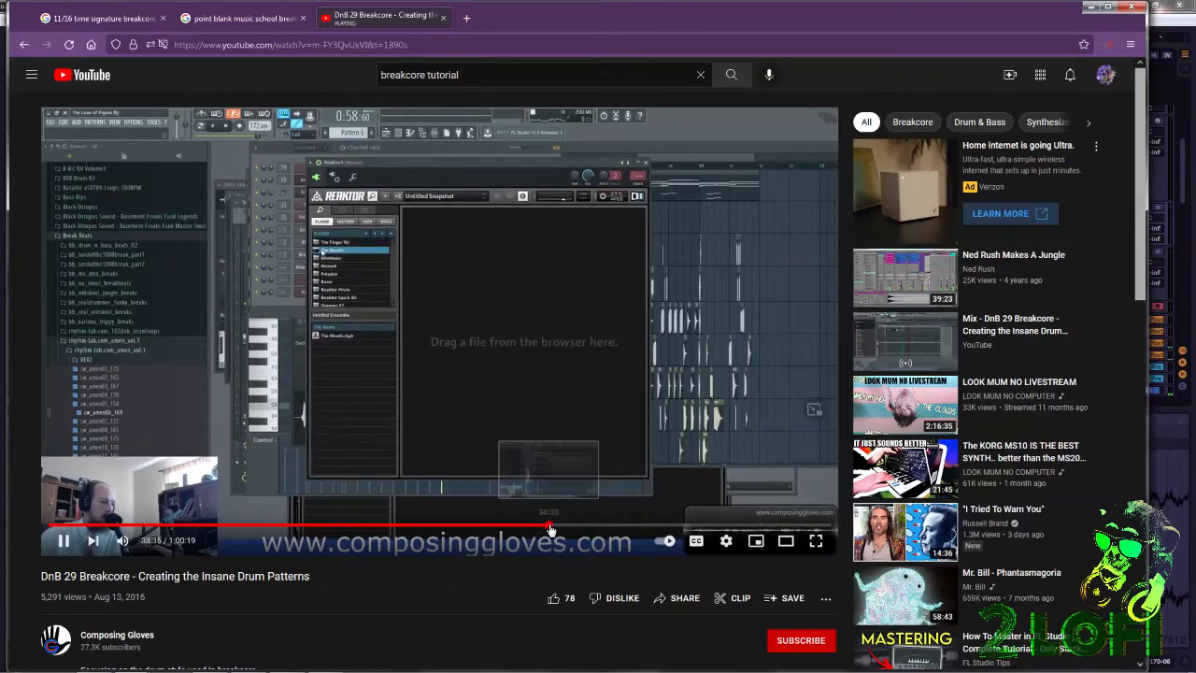
{"action": "left_click", "coordinate": [548, 530]}
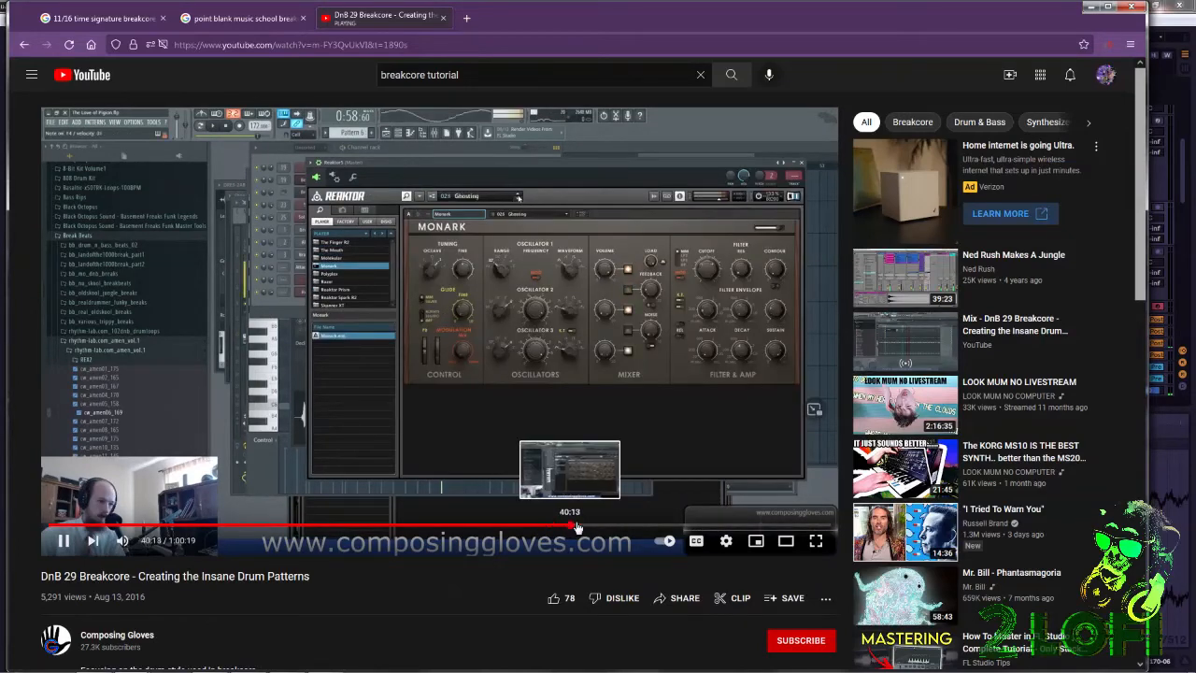
{"action": "left_click", "coordinate": [567, 530]}
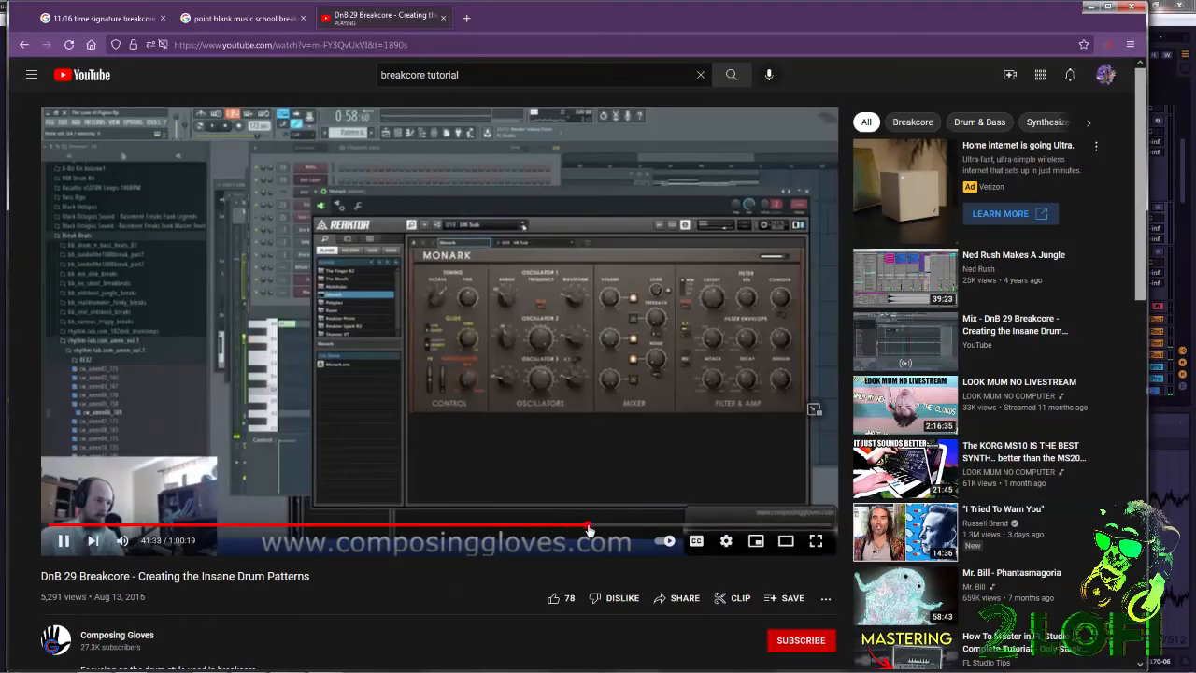
{"action": "left_click", "coordinate": [588, 530]}
{"action": "left_click", "coordinate": [603, 530]}
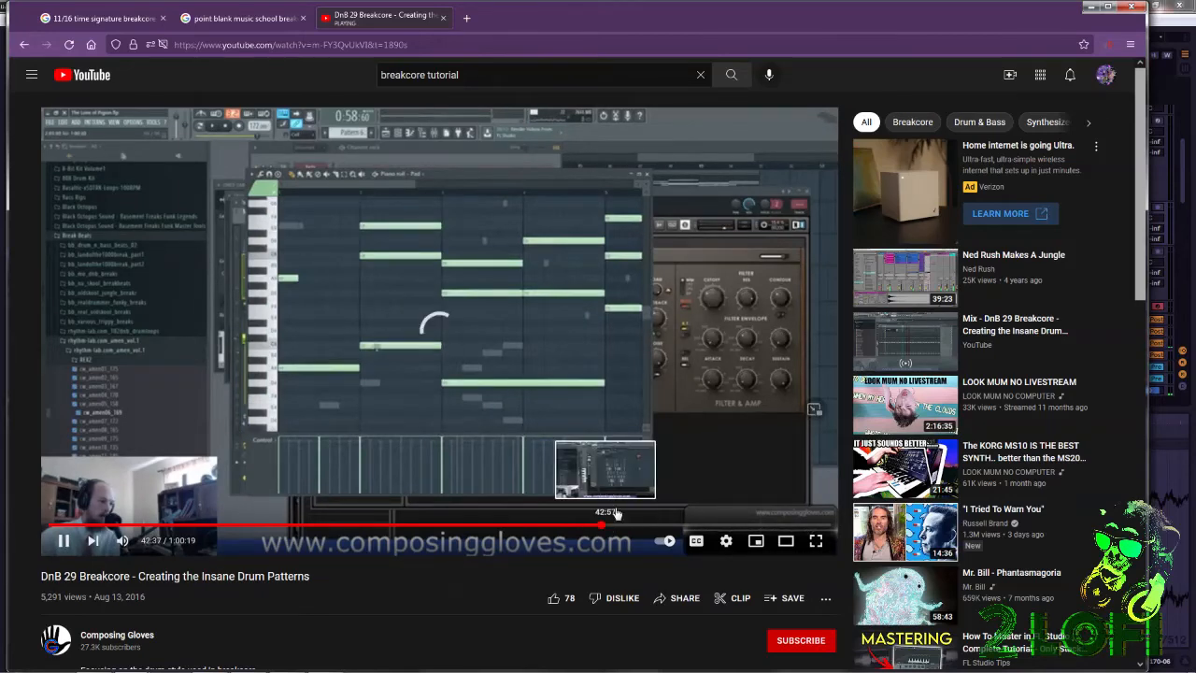
{"action": "scroll", "coordinate": [714, 493], "scroll_direction": "down", "scroll_amount": 2}
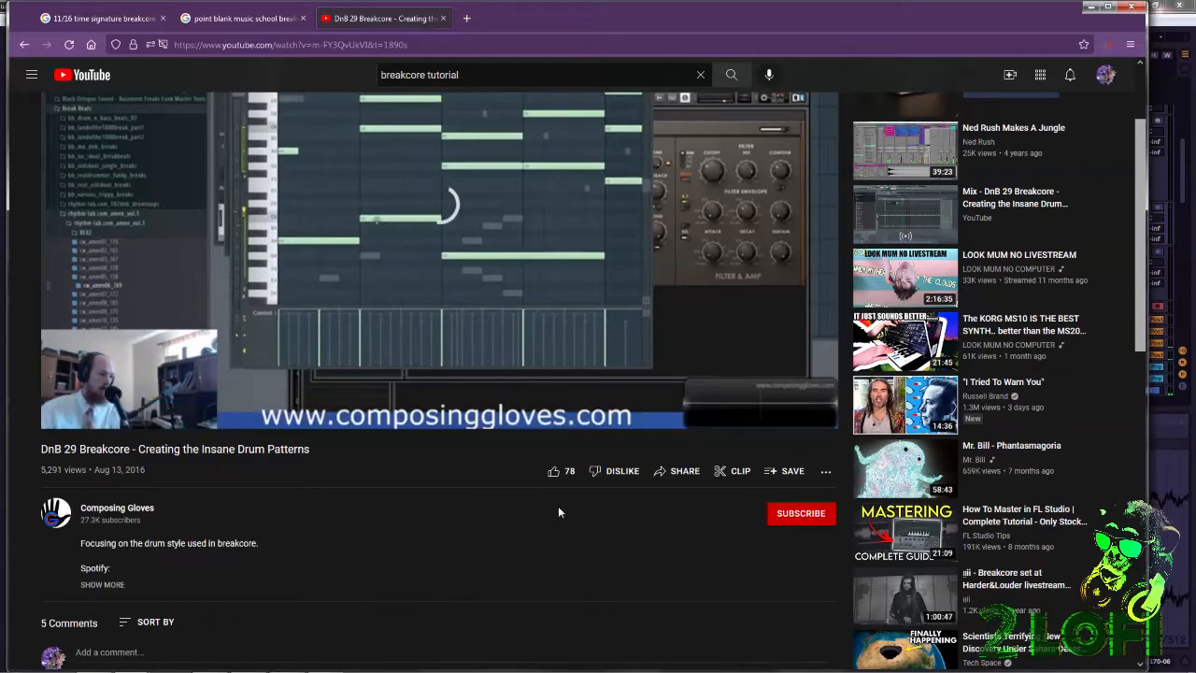
{"action": "scroll", "coordinate": [557, 506], "scroll_direction": "down", "scroll_amount": 5}
{"action": "scroll", "coordinate": [567, 503], "scroll_direction": "up", "scroll_amount": 7}
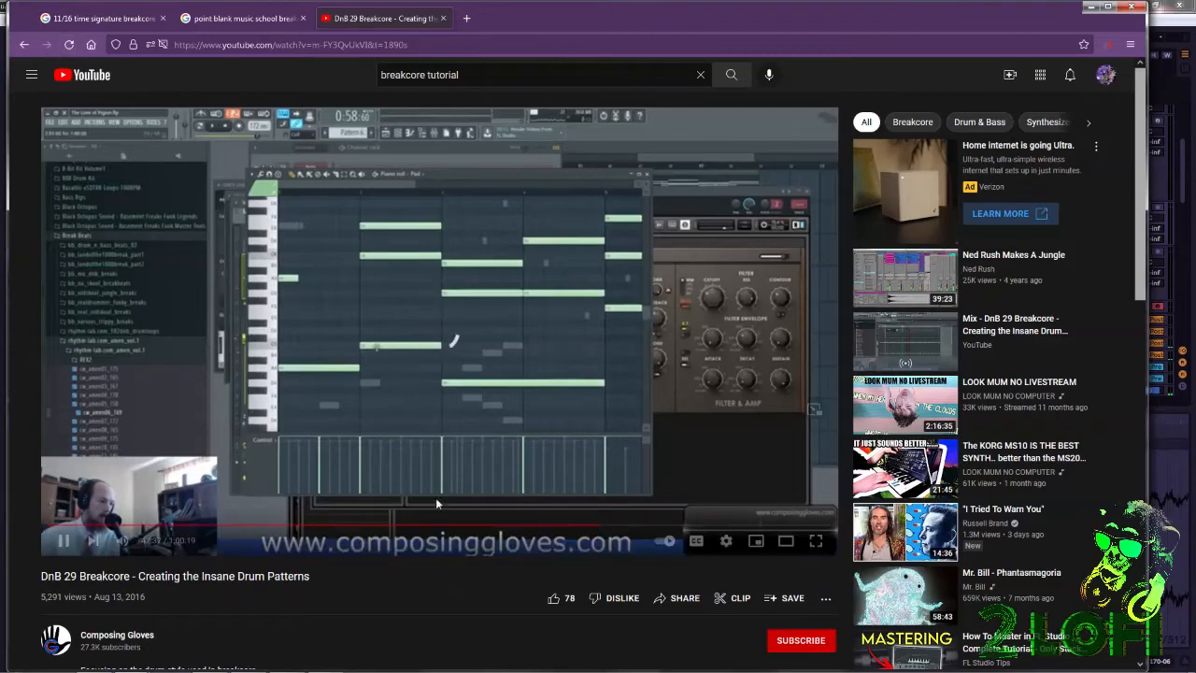
Pause the video and return to the Ableton Live project, checking the vMix recording window on the way.
{"action": "left_click", "coordinate": [64, 541]}
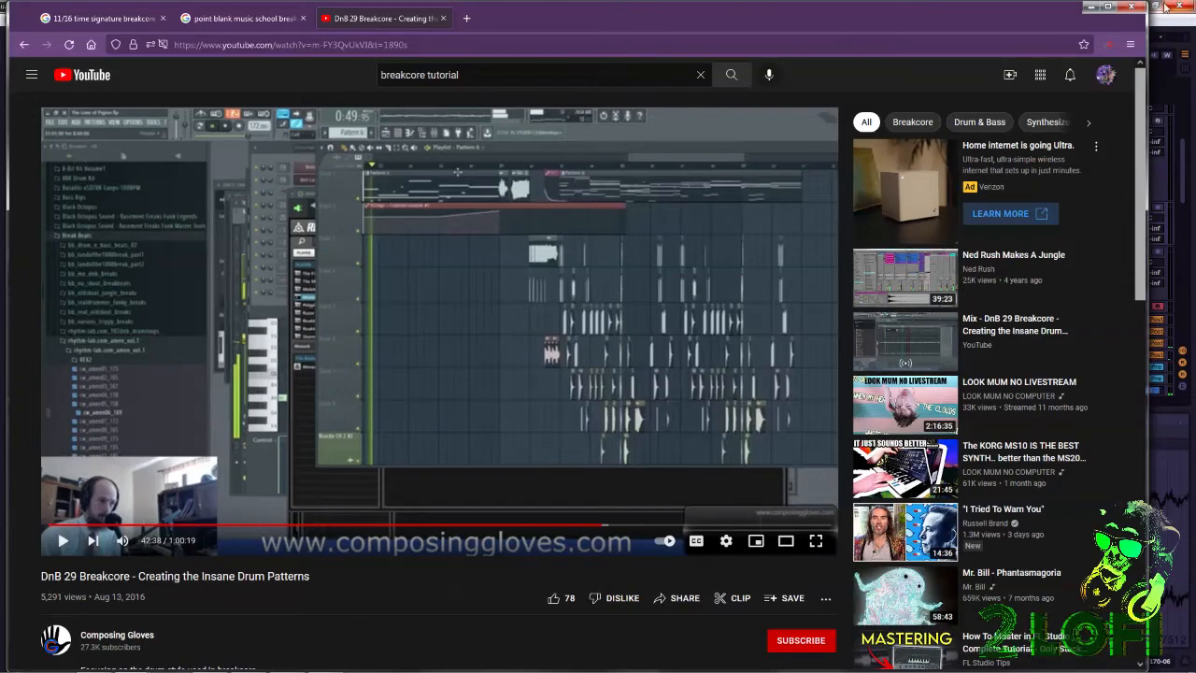
{"action": "left_click", "coordinate": [1090, 6]}
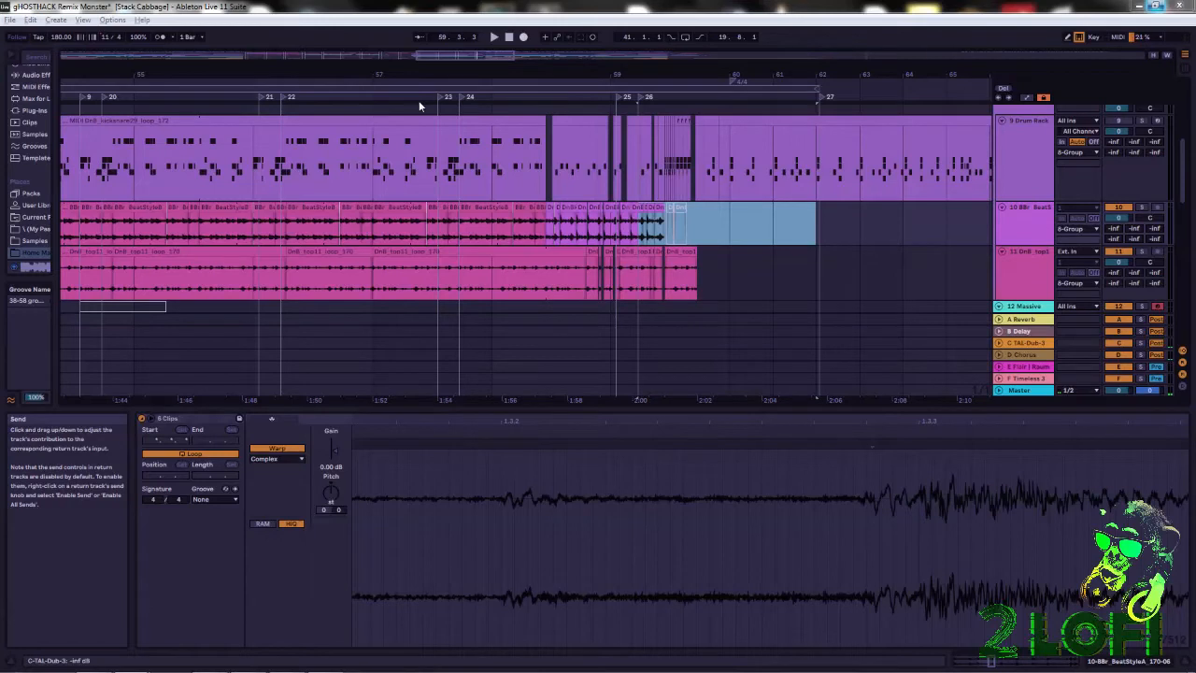
{"action": "mouse_move", "coordinate": [329, 669]}
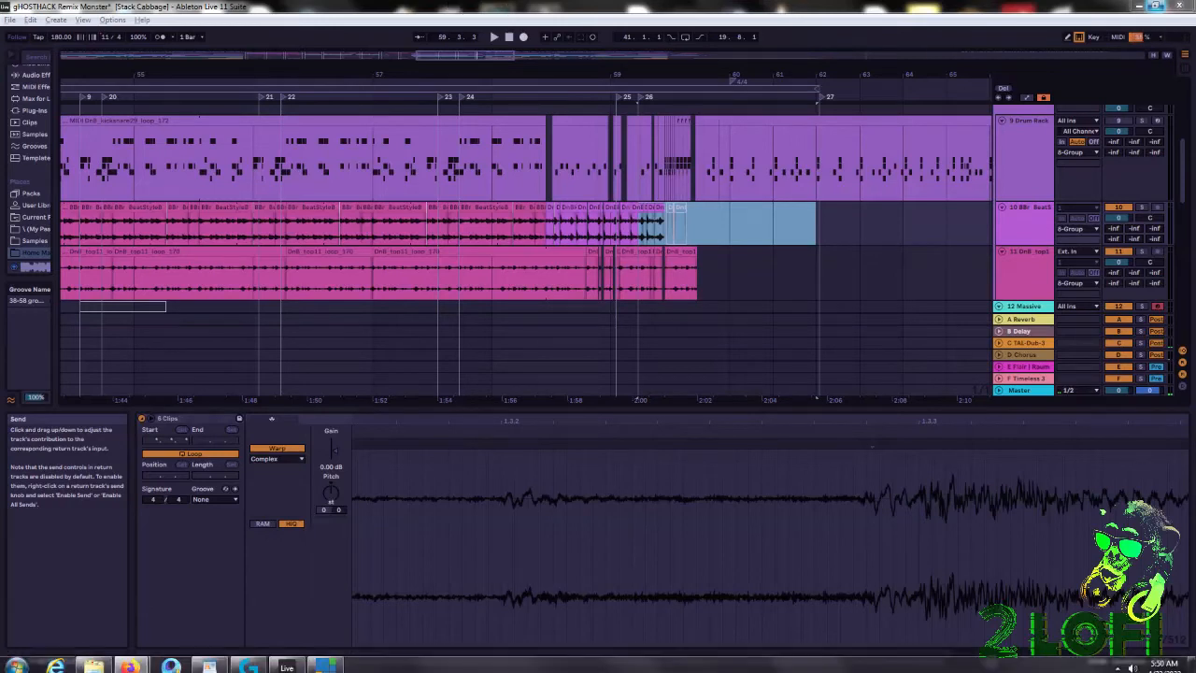
{"action": "left_click", "coordinate": [327, 662]}
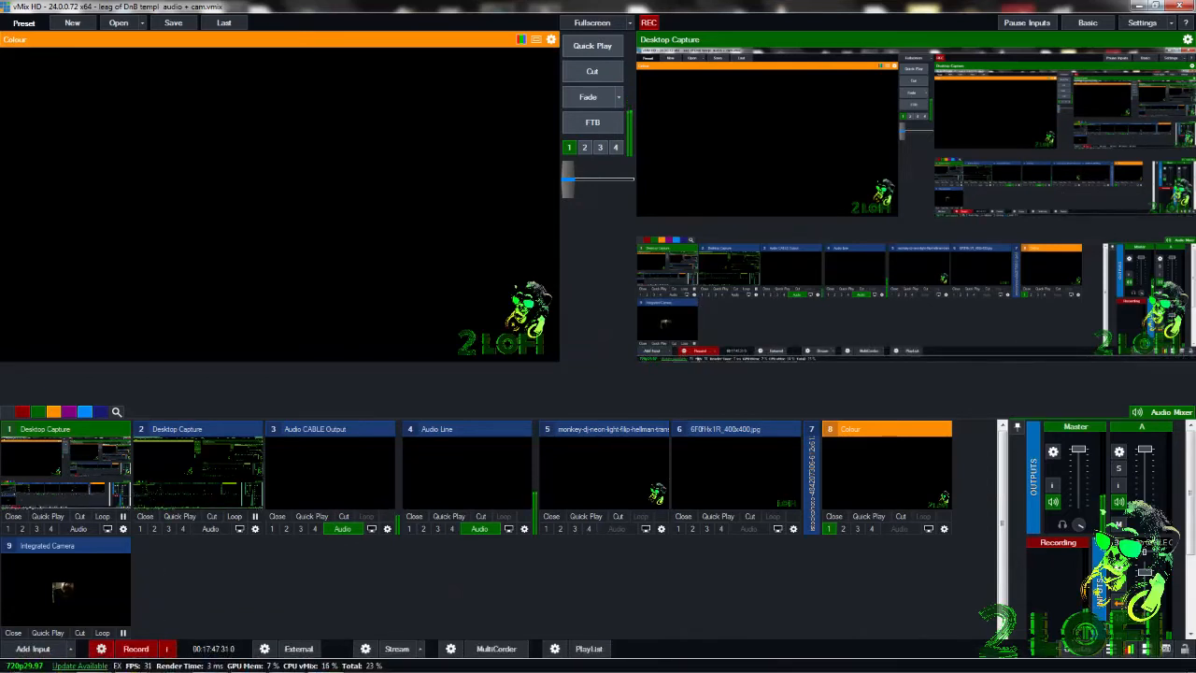
{"action": "left_click", "coordinate": [287, 661]}
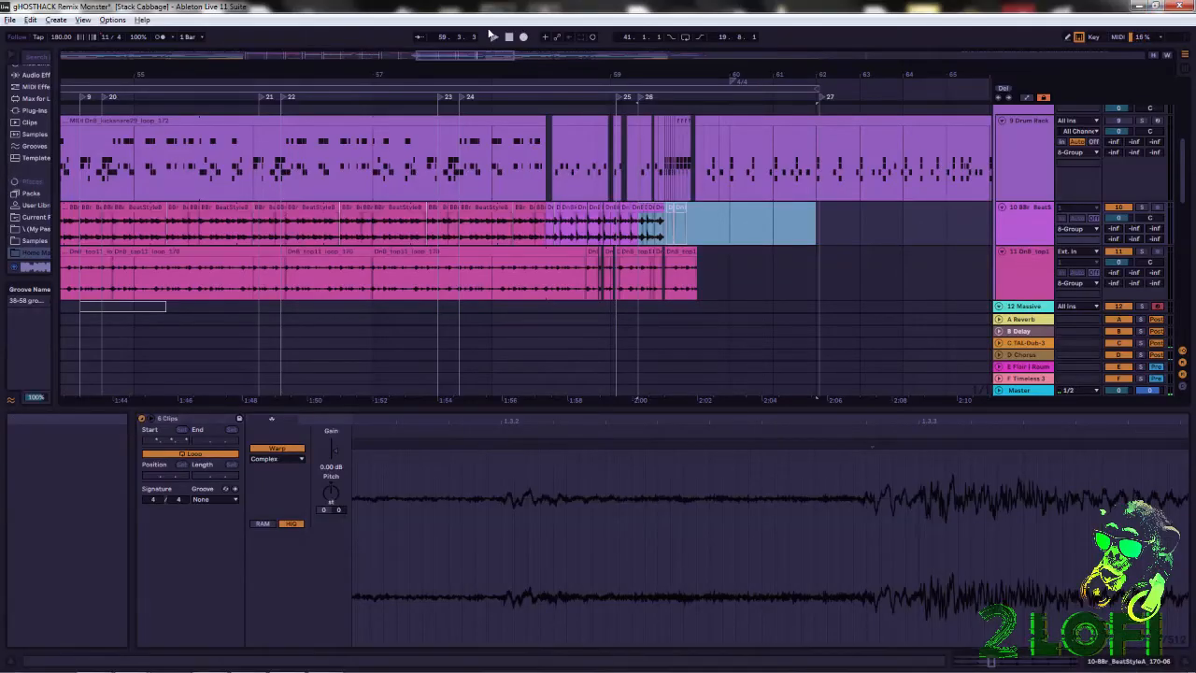
Play the transition back to 4/4 from bar 59, and restart playback from bar 41 with the arrangement loop enabled.
{"action": "left_click", "coordinate": [495, 37]}
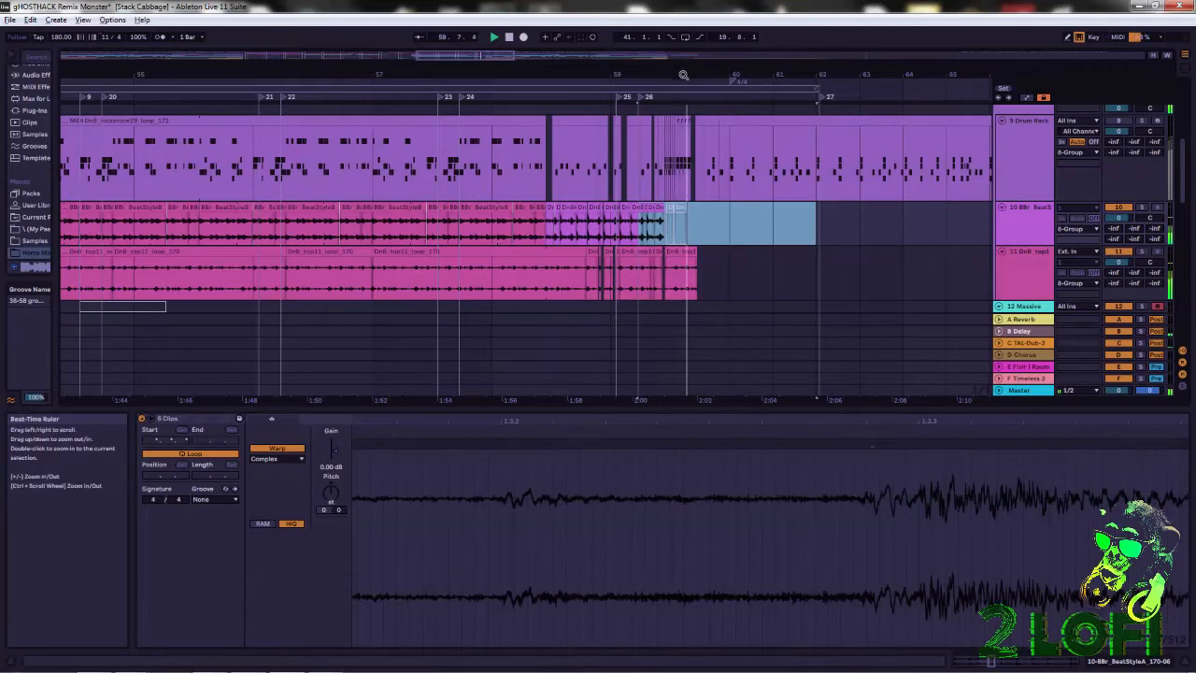
{"action": "left_click_drag", "start_coordinate": [684, 73], "coordinate": [684, 37]}
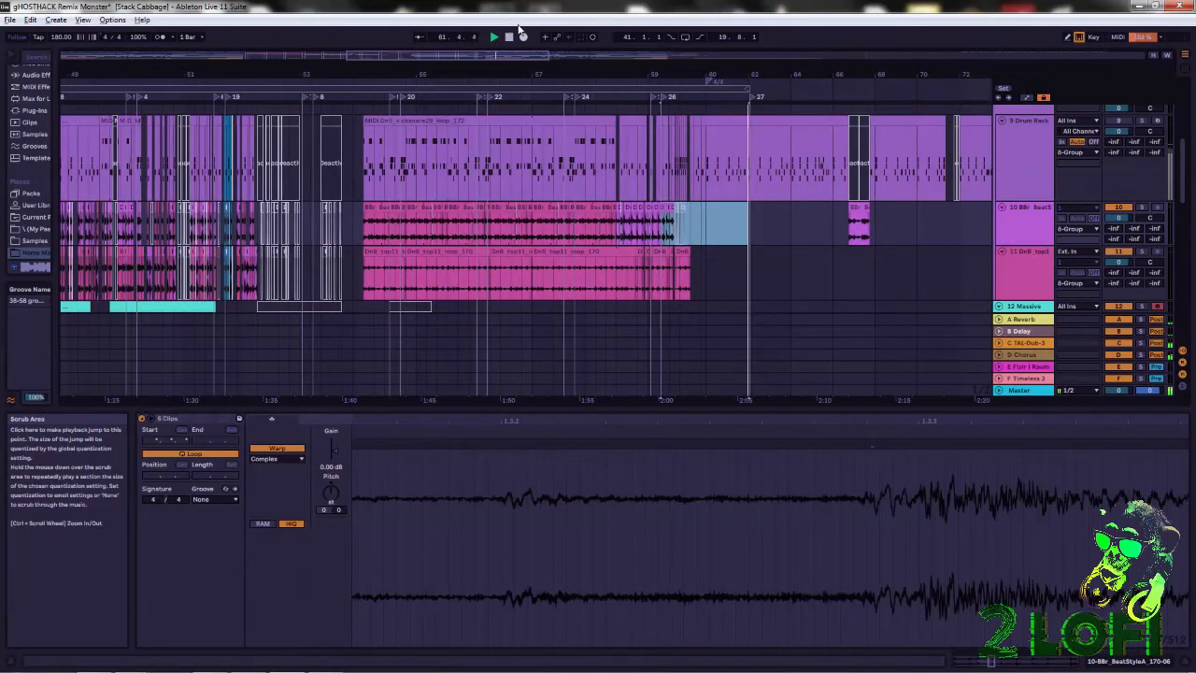
{"action": "left_click", "coordinate": [685, 37]}
{"action": "left_click_drag", "start_coordinate": [677, 74], "coordinate": [692, 38]}
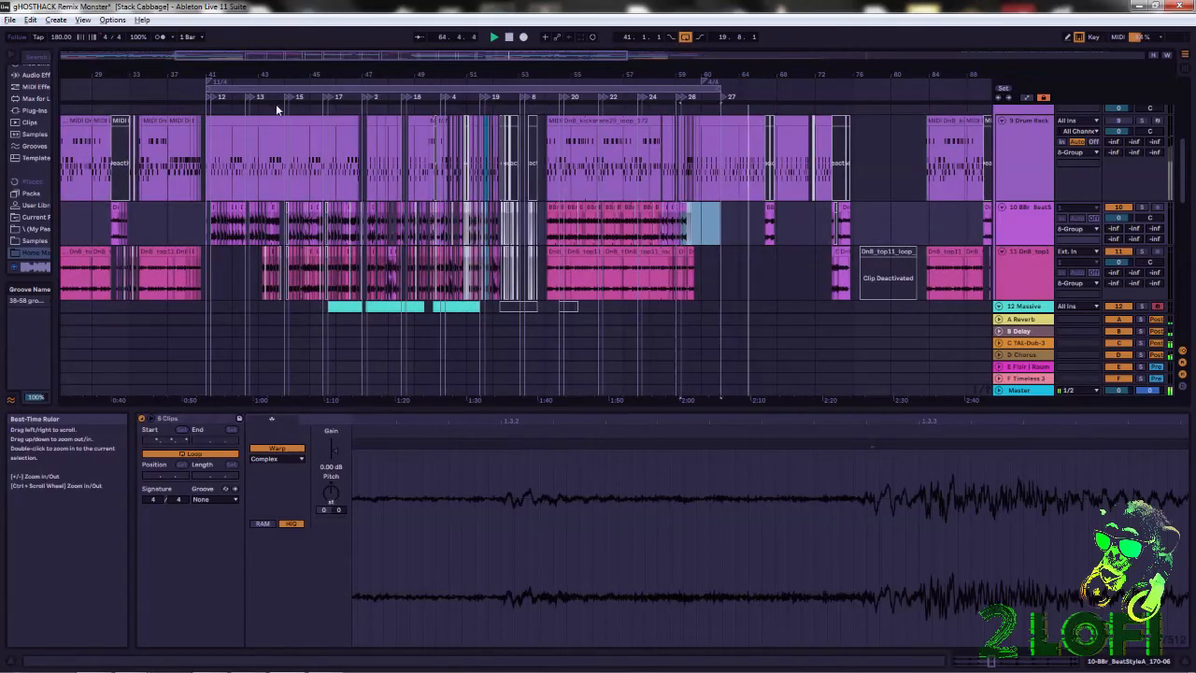
{"action": "double_click", "coordinate": [209, 98]}
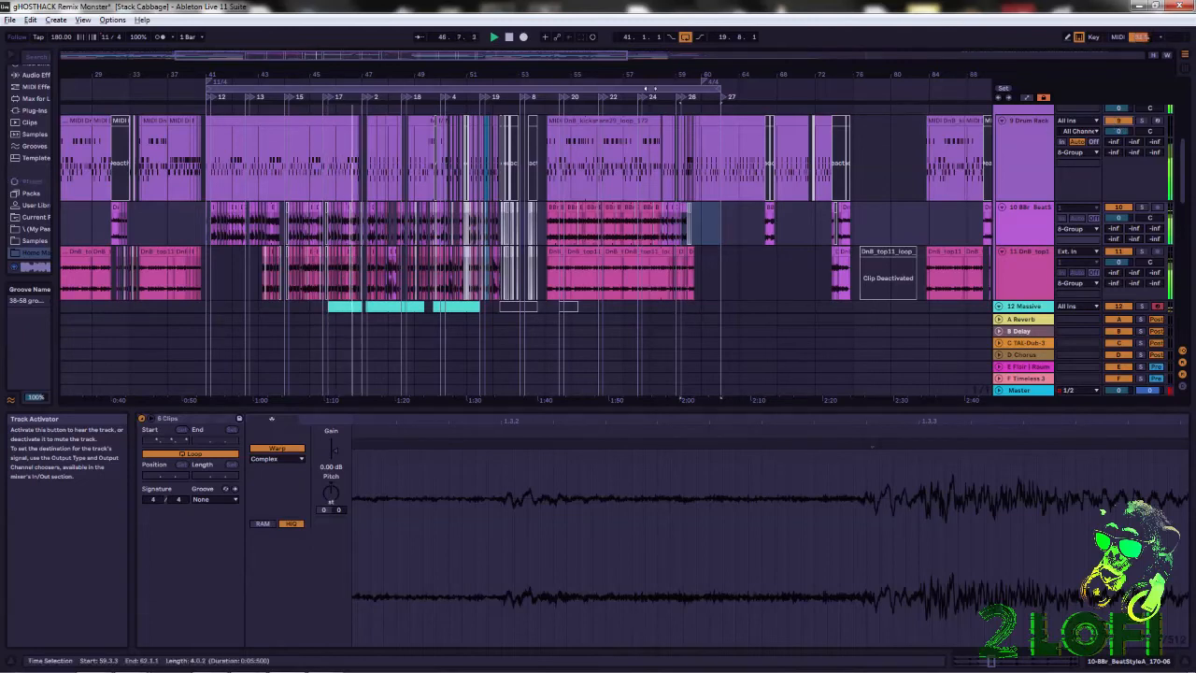
Deactivate the short slice of clips between locators 5 and 4 near bar 50 on tracks 9, 10 and 11.
{"action": "left_click_drag", "start_coordinate": [367, 74], "coordinate": [367, 74]}
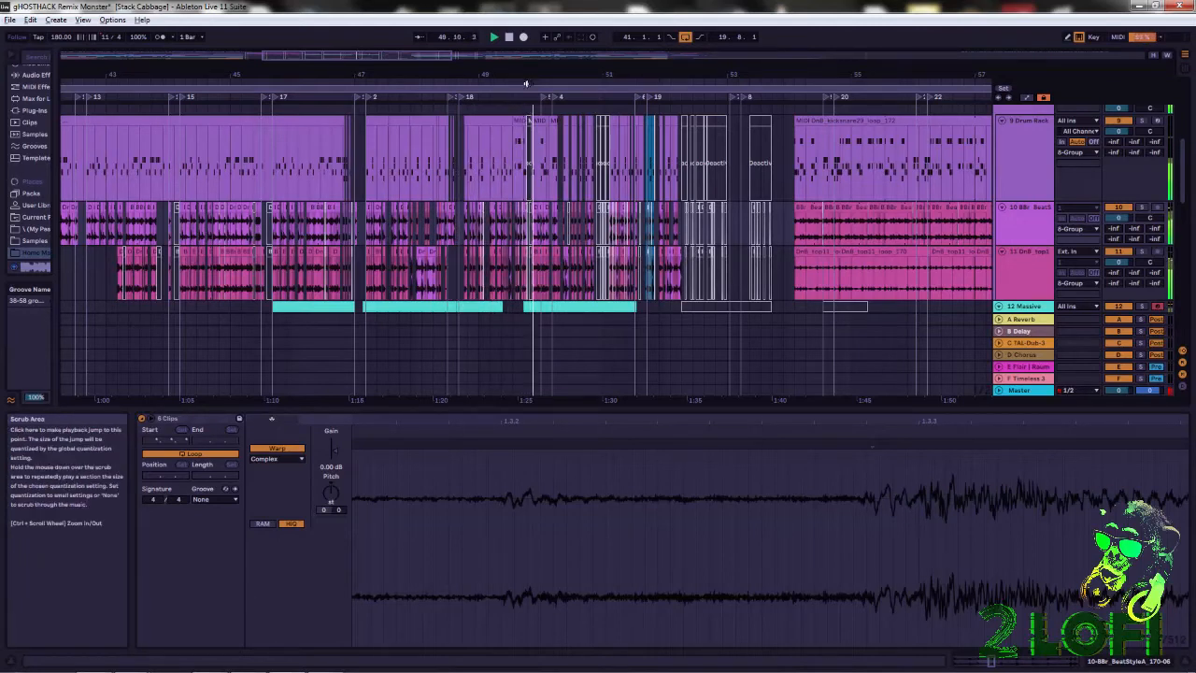
{"action": "left_click_drag", "start_coordinate": [561, 75], "coordinate": [561, 93]}
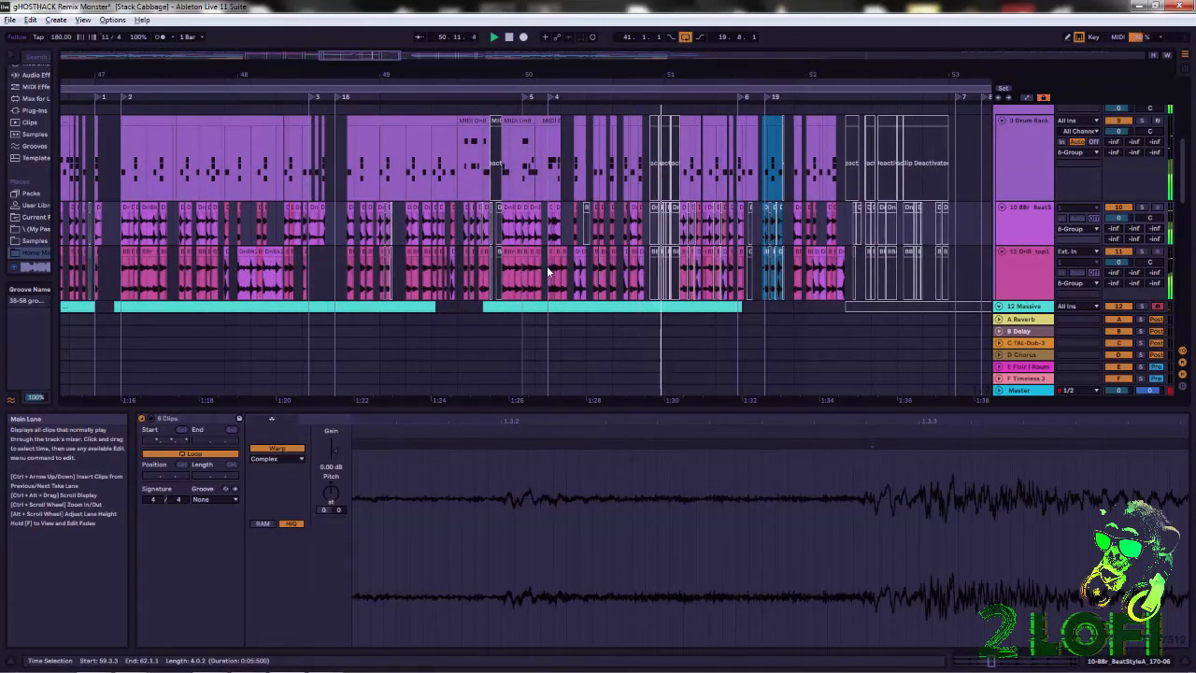
{"action": "left_click_drag", "start_coordinate": [553, 269], "coordinate": [529, 141]}
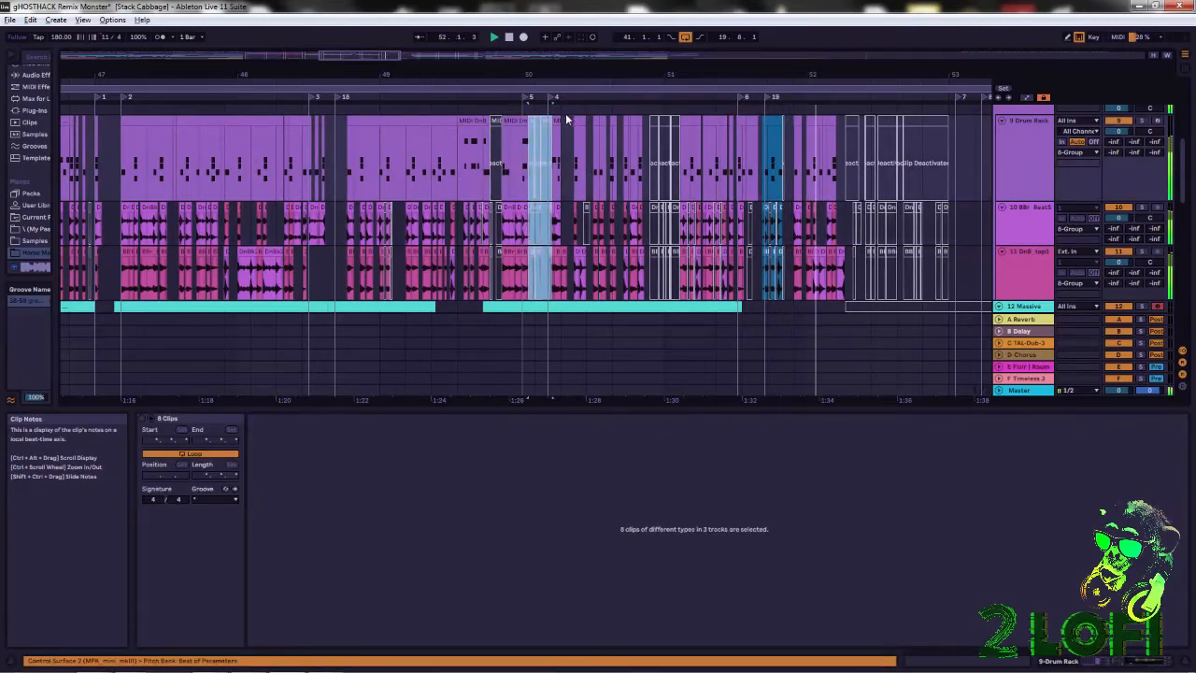
Extend the starts of the clips after locator 4 on tracks 9, 10 and 11 back to 50.3.3.
{"action": "left_click_drag", "start_coordinate": [553, 122], "coordinate": [549, 121]}
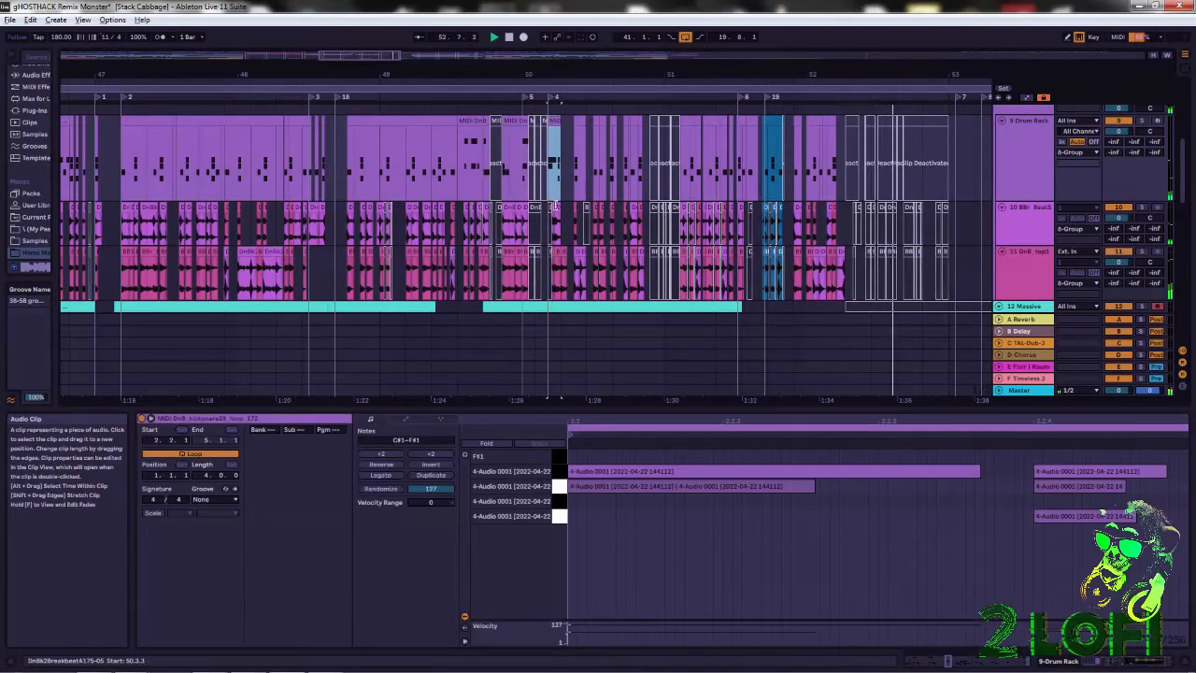
{"action": "left_click", "coordinate": [554, 226]}
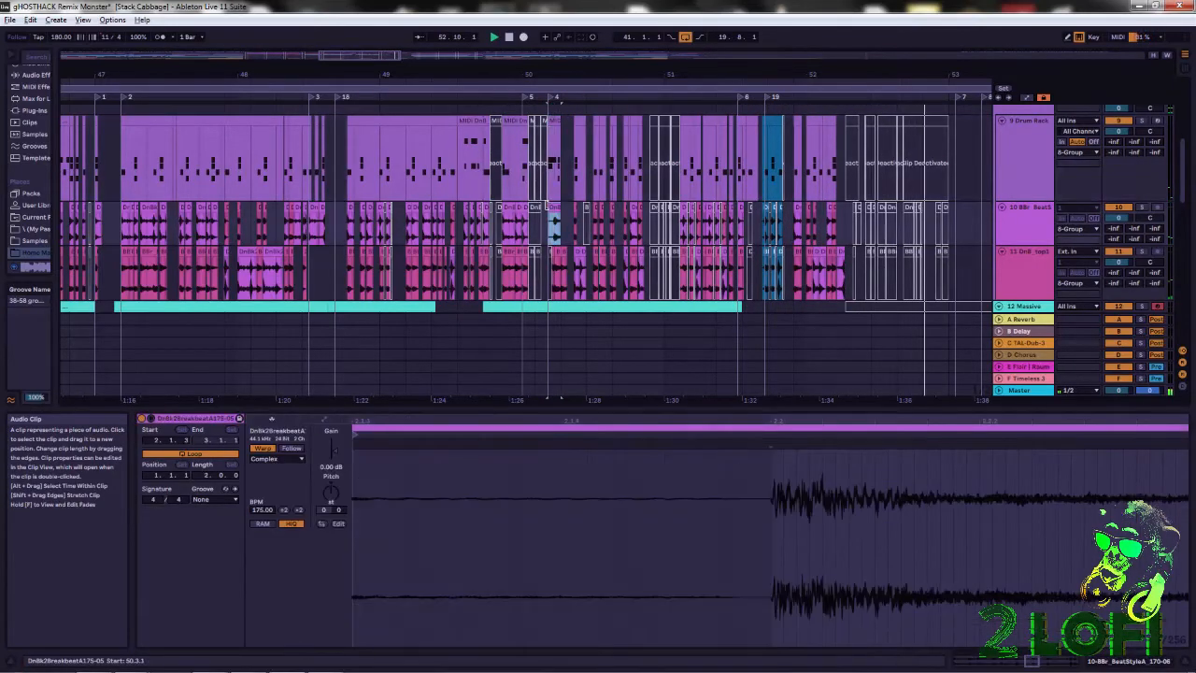
{"action": "left_click_drag", "start_coordinate": [550, 73], "coordinate": [551, 97]}
{"action": "left_click", "coordinate": [559, 253]}
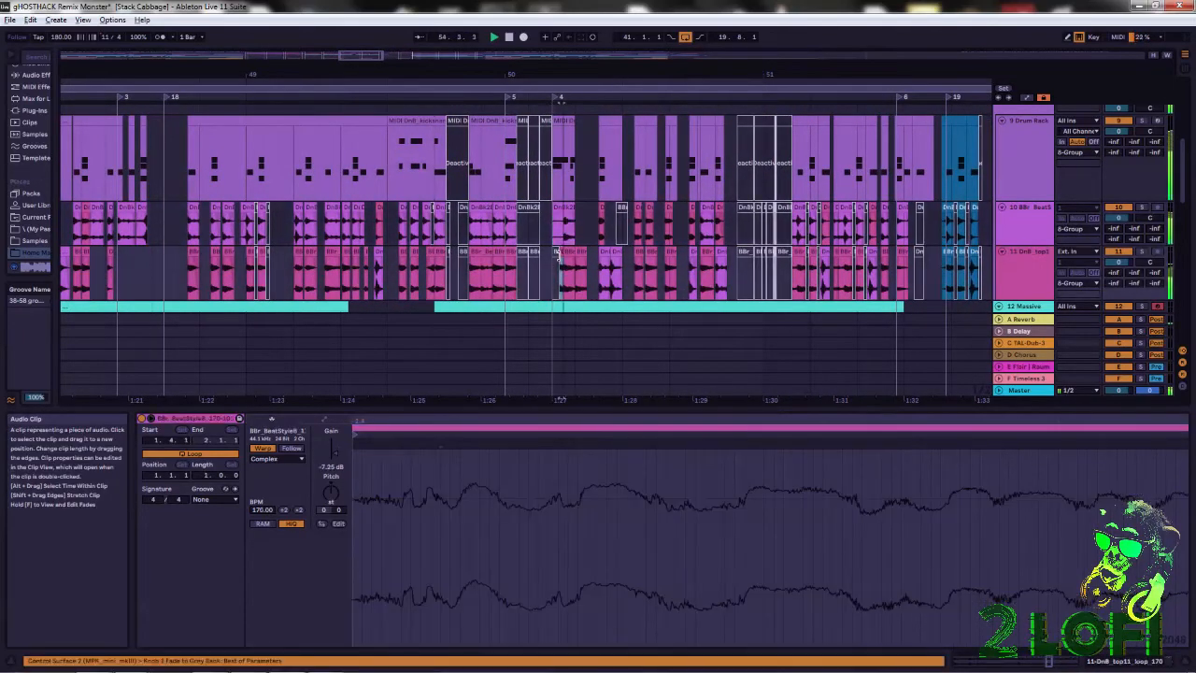
{"action": "left_click", "coordinate": [555, 254]}
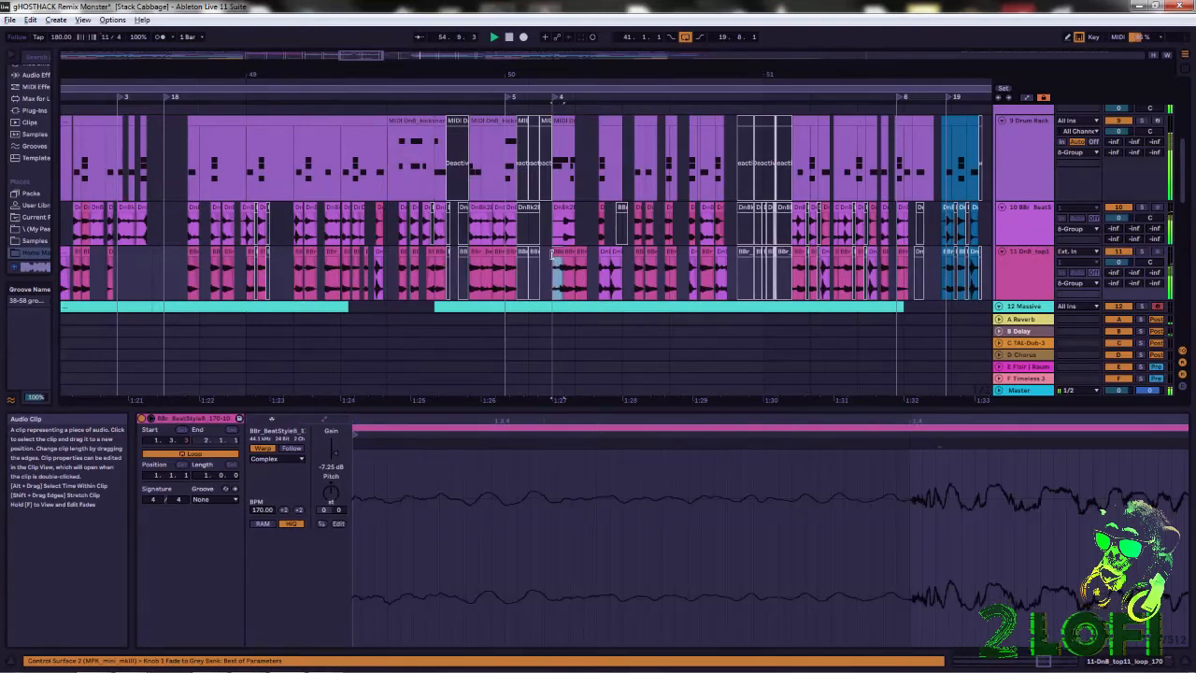
Select the clips on tracks 9, 10 and 11 from 54.1.1 to 59.8.1.
{"action": "left_click_drag", "start_coordinate": [618, 75], "coordinate": [617, 27]}
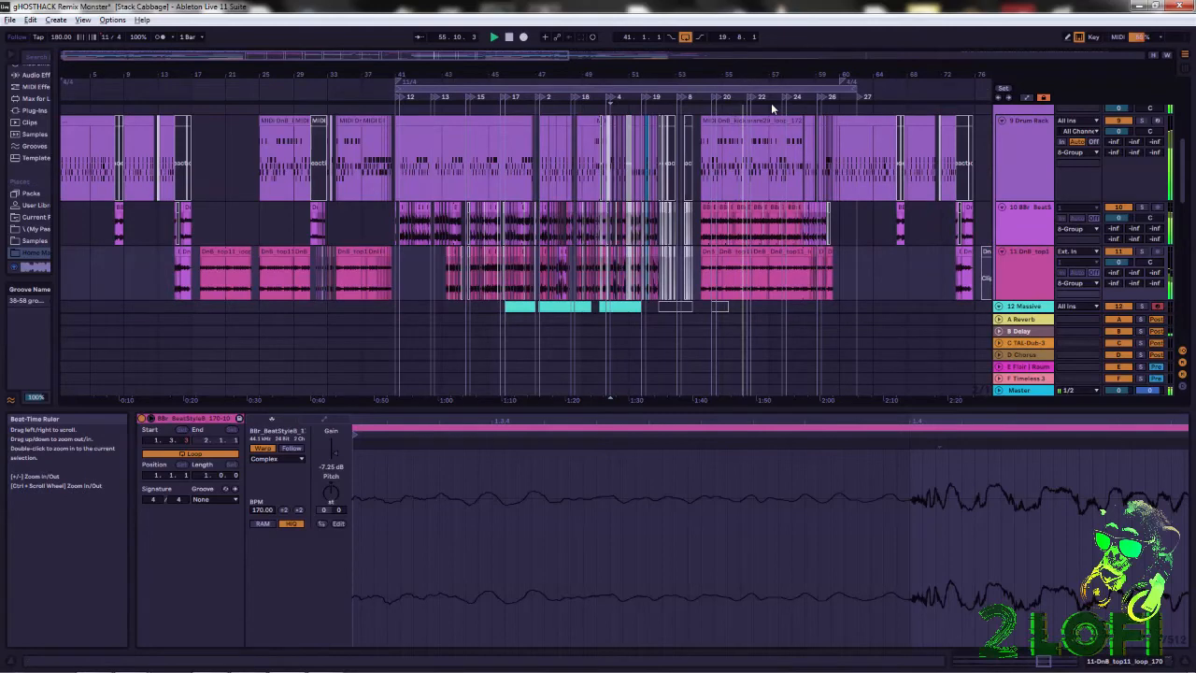
{"action": "left_click_drag", "start_coordinate": [792, 71], "coordinate": [716, 118]}
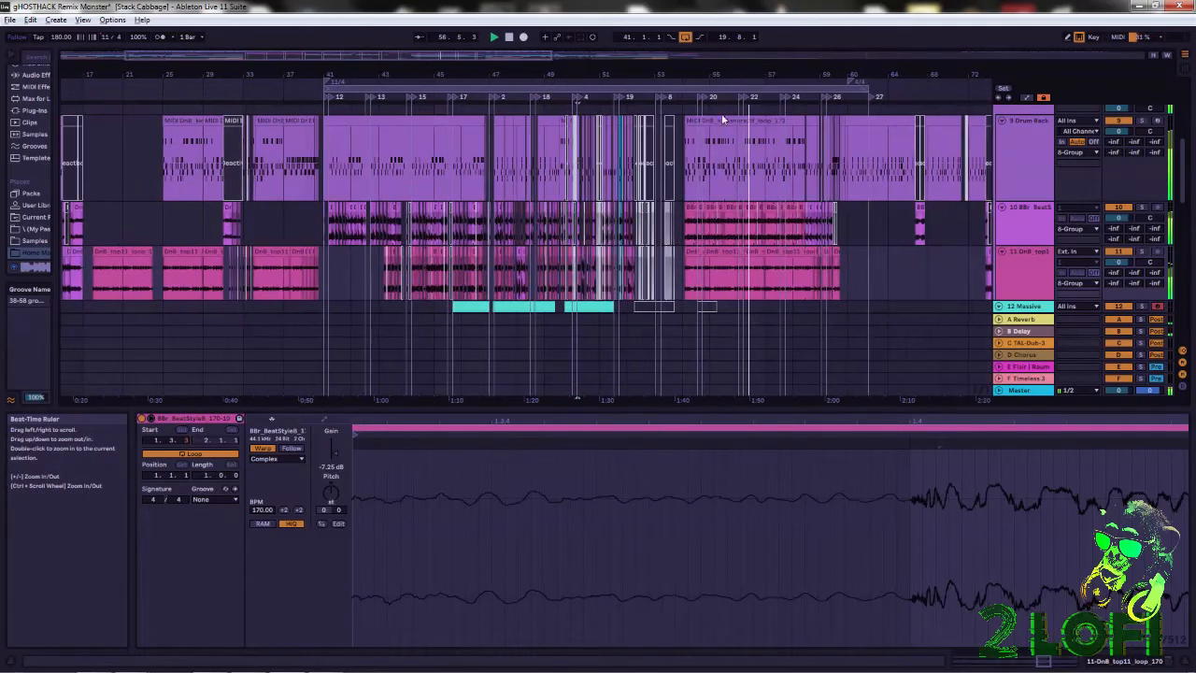
{"action": "left_click_drag", "start_coordinate": [691, 168], "coordinate": [838, 278]}
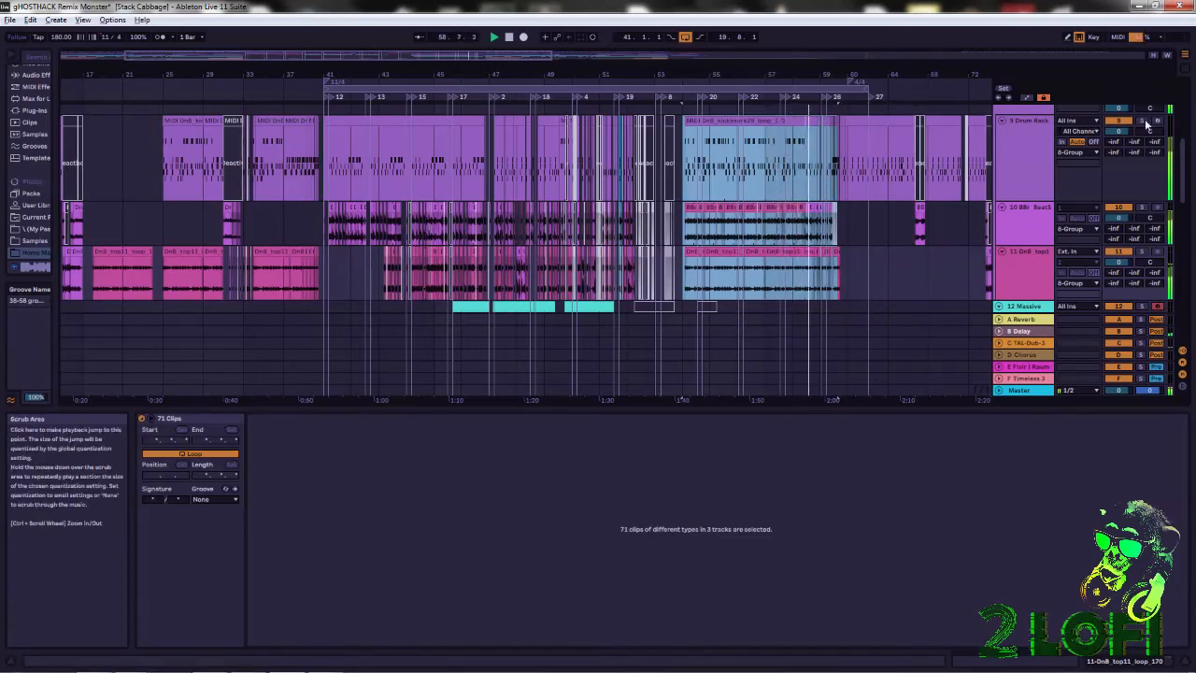
Shorten the arrangement loop to 19 bars, ending at the 4/4 change at bar 60, and select its clips on the three drum tracks.
{"action": "left_click_drag", "start_coordinate": [840, 71], "coordinate": [593, 192]}
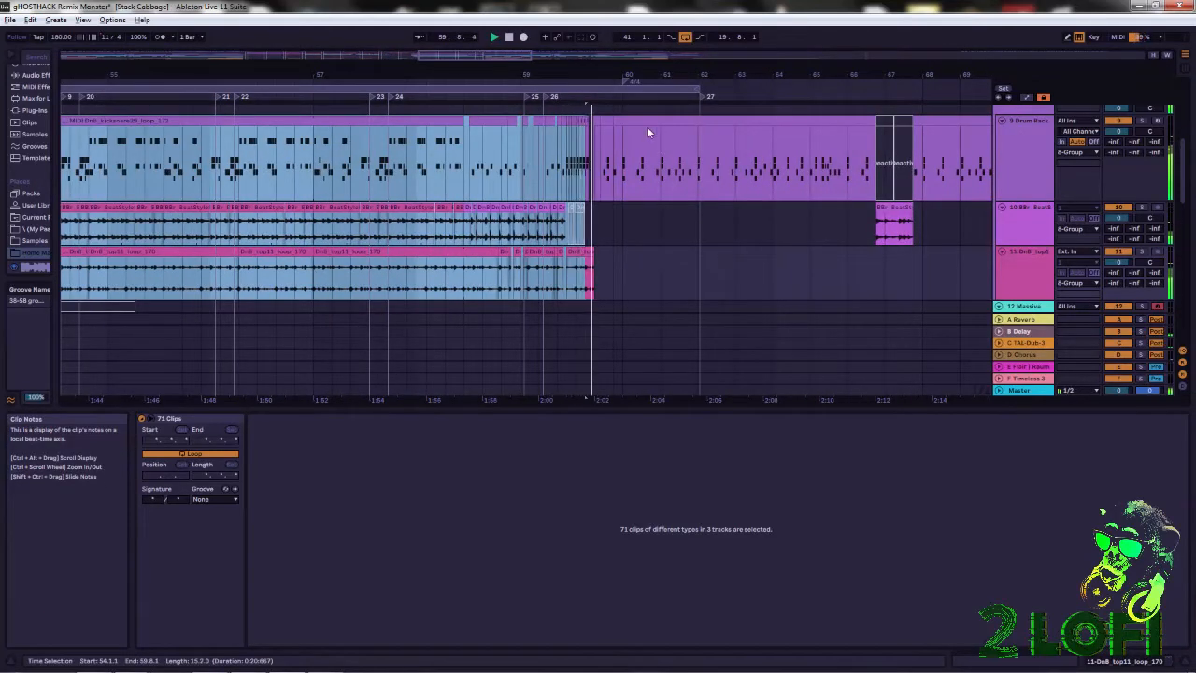
{"action": "left_click_drag", "start_coordinate": [701, 87], "coordinate": [631, 112]}
{"action": "left_click_drag", "start_coordinate": [563, 73], "coordinate": [695, 73]}
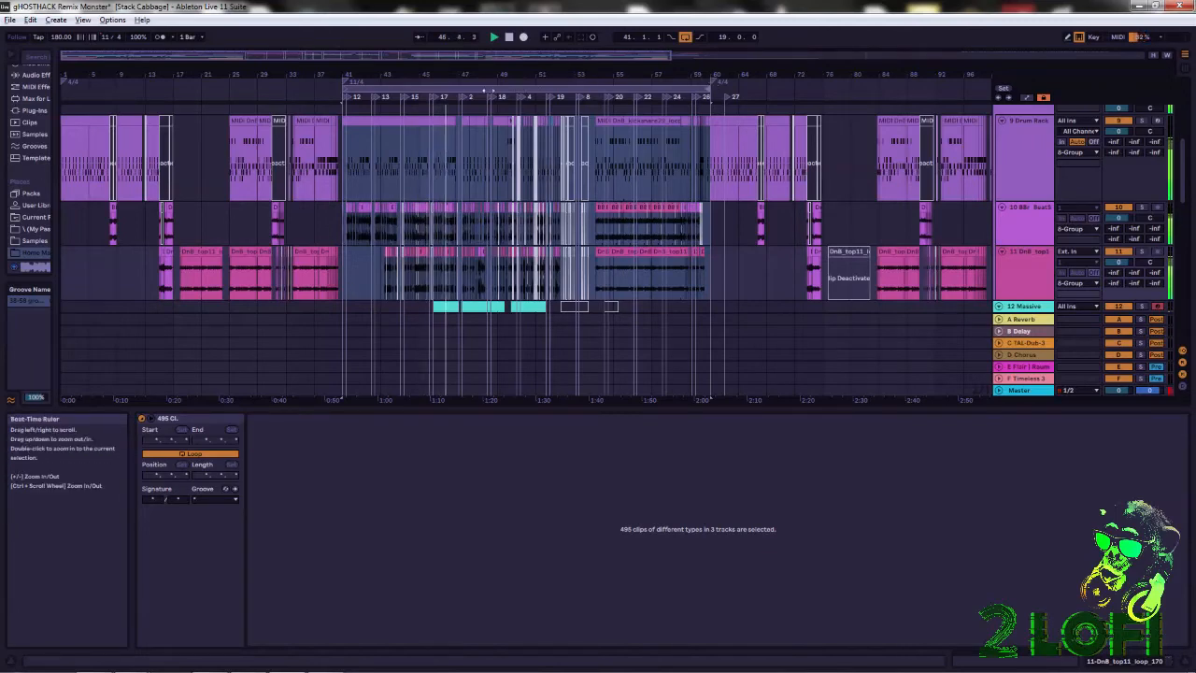
Follow the playback of the 11/4 drum section from about bar 46 to bar 53, and stop it there.
{"action": "left_click_drag", "start_coordinate": [448, 74], "coordinate": [446, 171]}
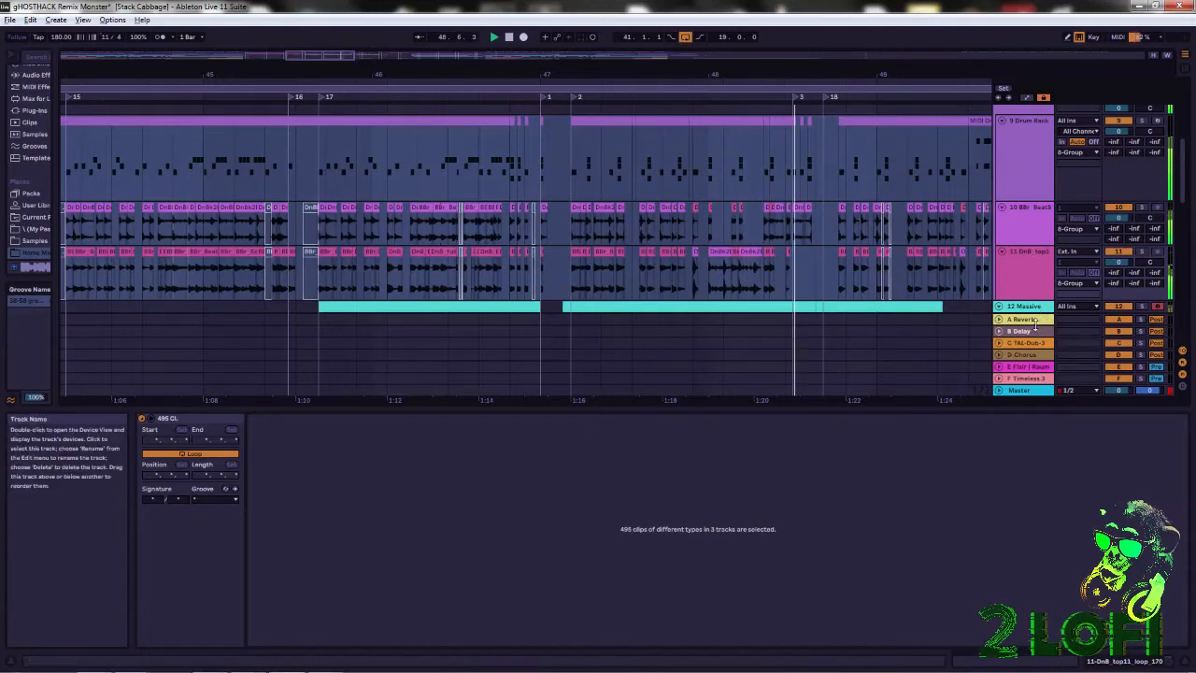
{"action": "left_click_drag", "start_coordinate": [905, 71], "coordinate": [700, 75]}
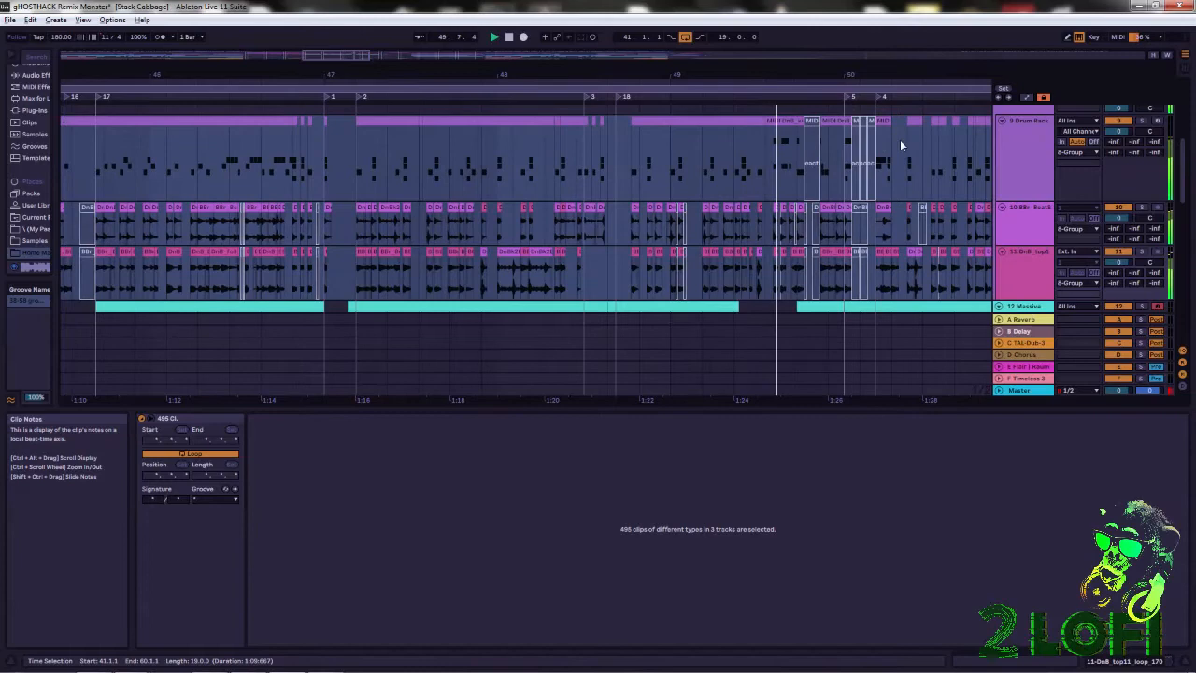
{"action": "left_click_drag", "start_coordinate": [905, 73], "coordinate": [765, 78]}
{"action": "left_click_drag", "start_coordinate": [891, 73], "coordinate": [741, 77]}
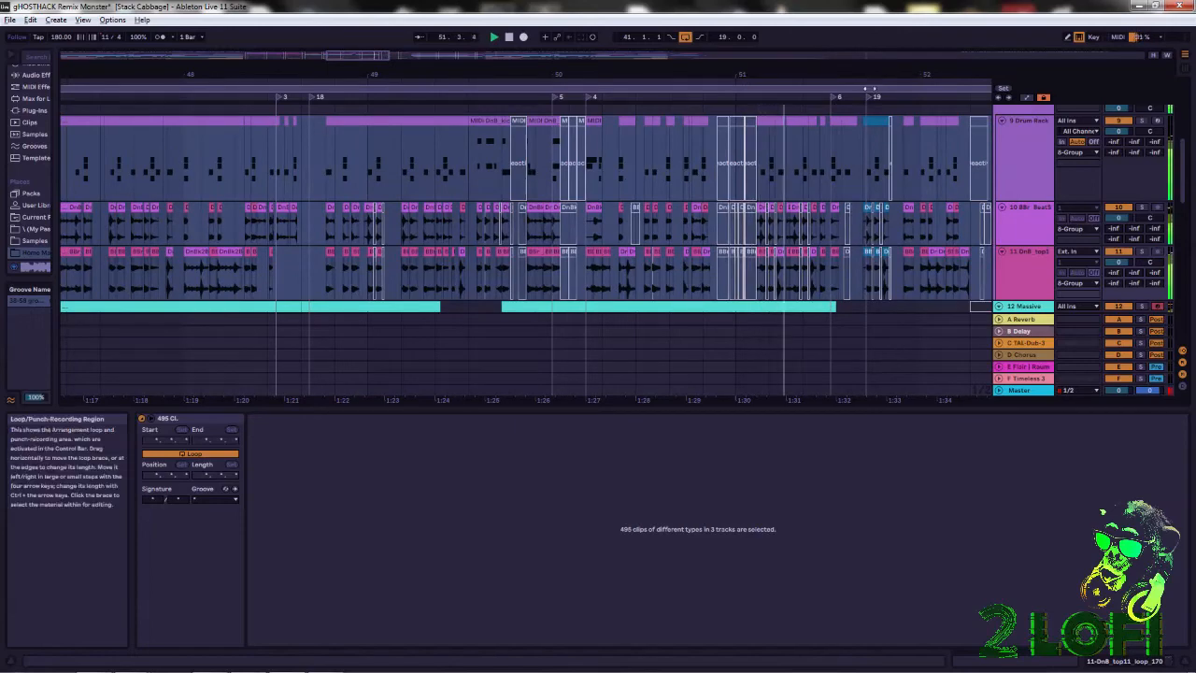
{"action": "left_click_drag", "start_coordinate": [911, 75], "coordinate": [629, 78]}
{"action": "left_click_drag", "start_coordinate": [710, 80], "coordinate": [656, 68]}
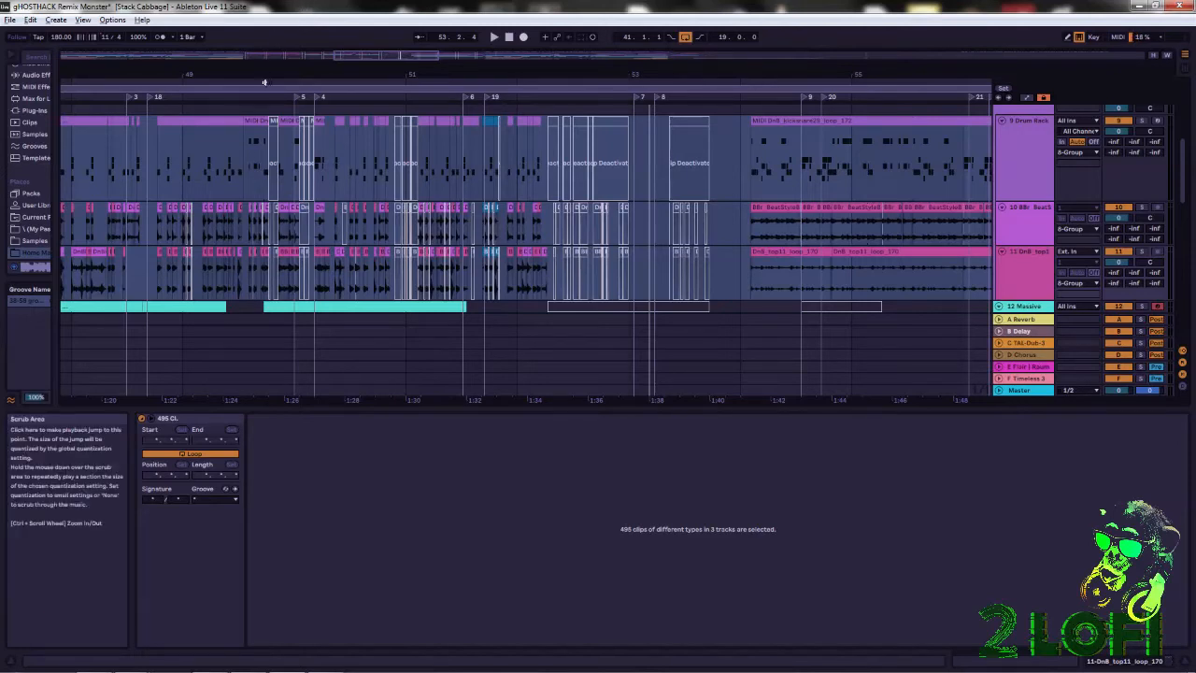
{"action": "left_click_drag", "start_coordinate": [302, 73], "coordinate": [658, 4]}
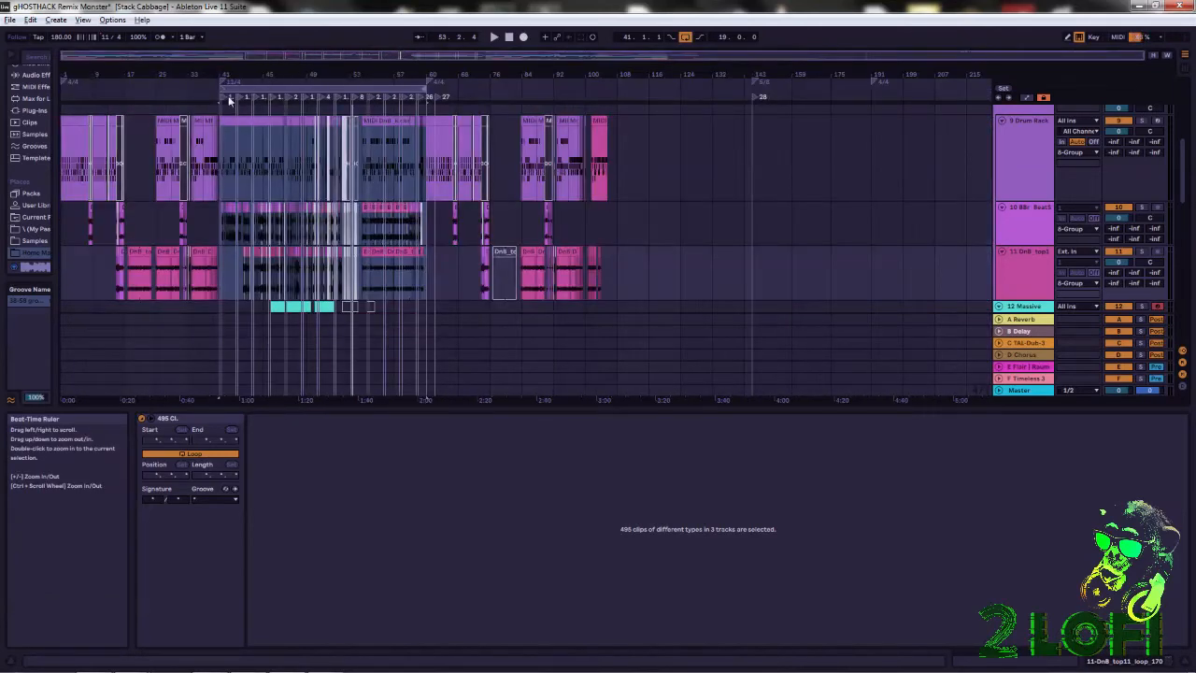
Clear the clip selection and examine the slices and locators on the drum tracks throughout the 11/4 section starting at bar 41.
{"action": "left_click_drag", "start_coordinate": [227, 77], "coordinate": [313, 229]}
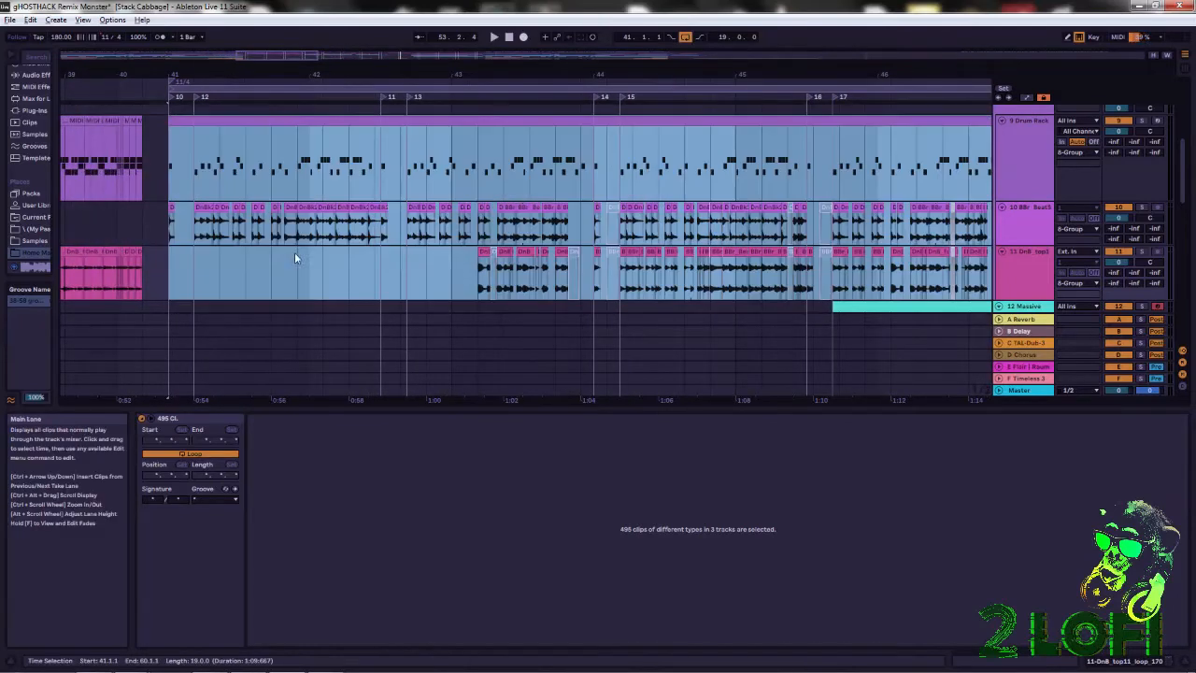
{"action": "left_click", "coordinate": [375, 284]}
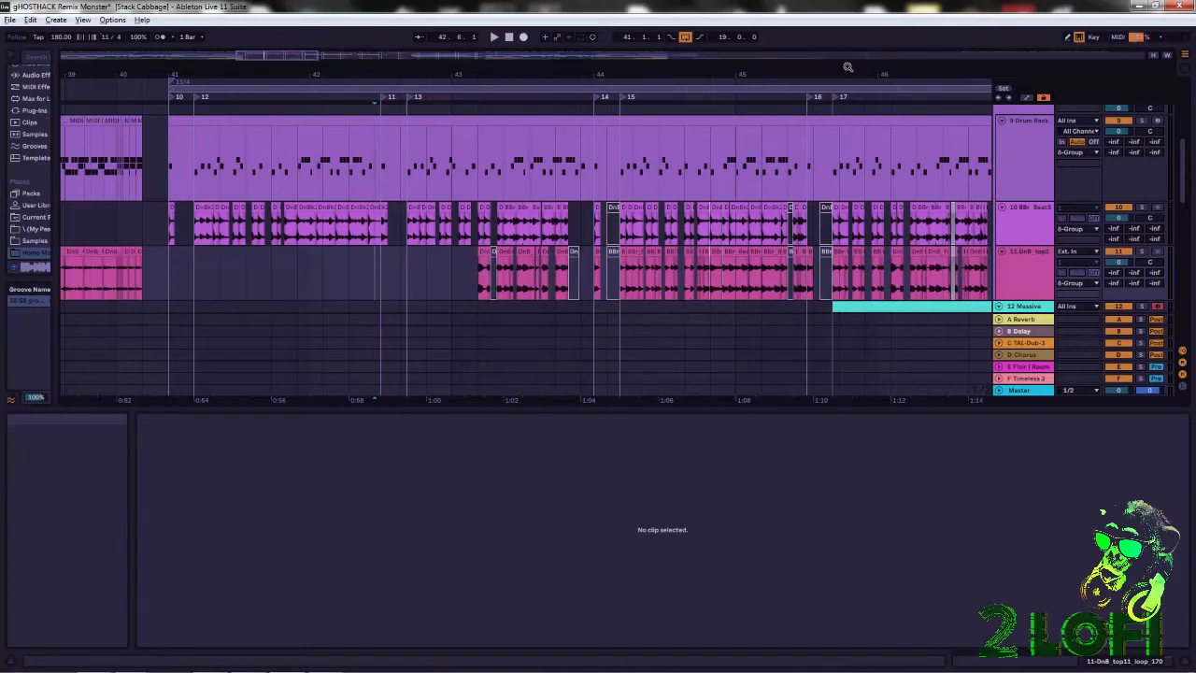
{"action": "left_click_drag", "start_coordinate": [847, 71], "coordinate": [830, 93]}
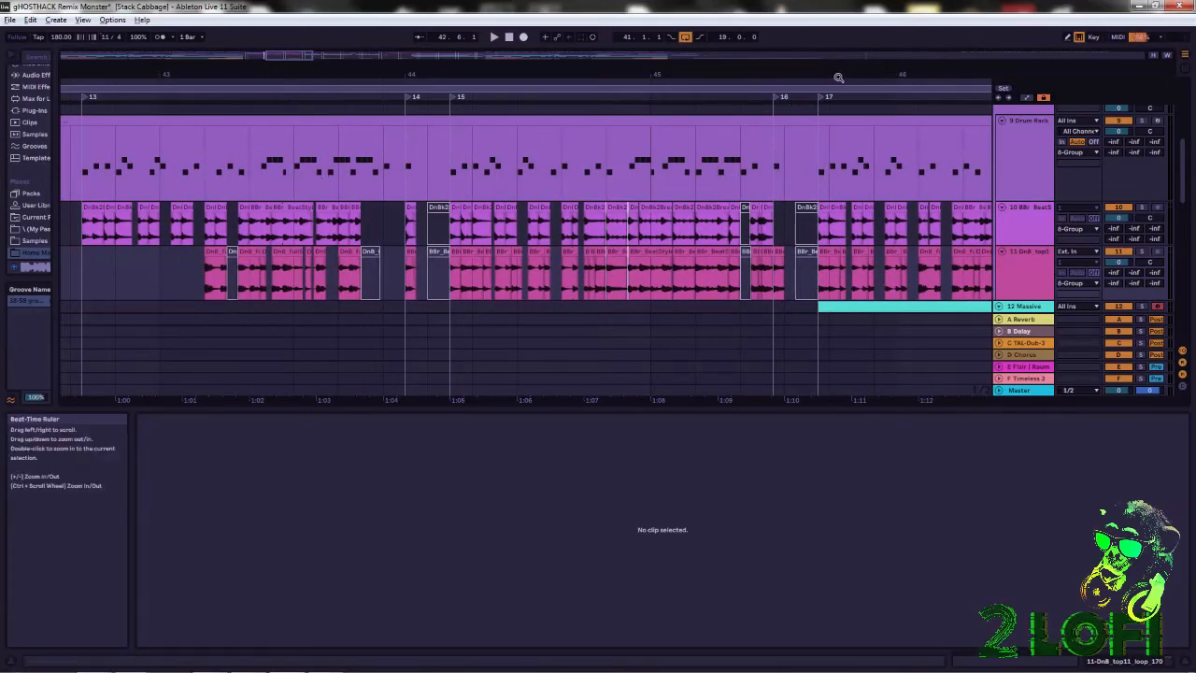
{"action": "left_click_drag", "start_coordinate": [833, 74], "coordinate": [832, 91]}
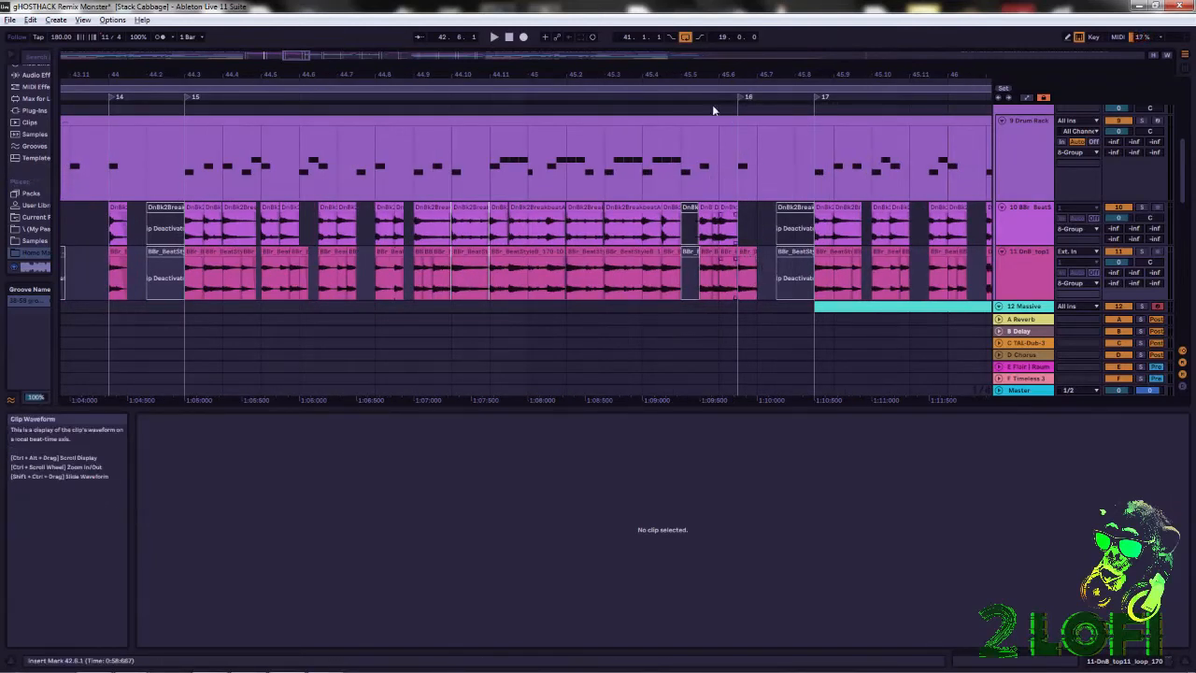
{"action": "left_click_drag", "start_coordinate": [748, 74], "coordinate": [402, 66]}
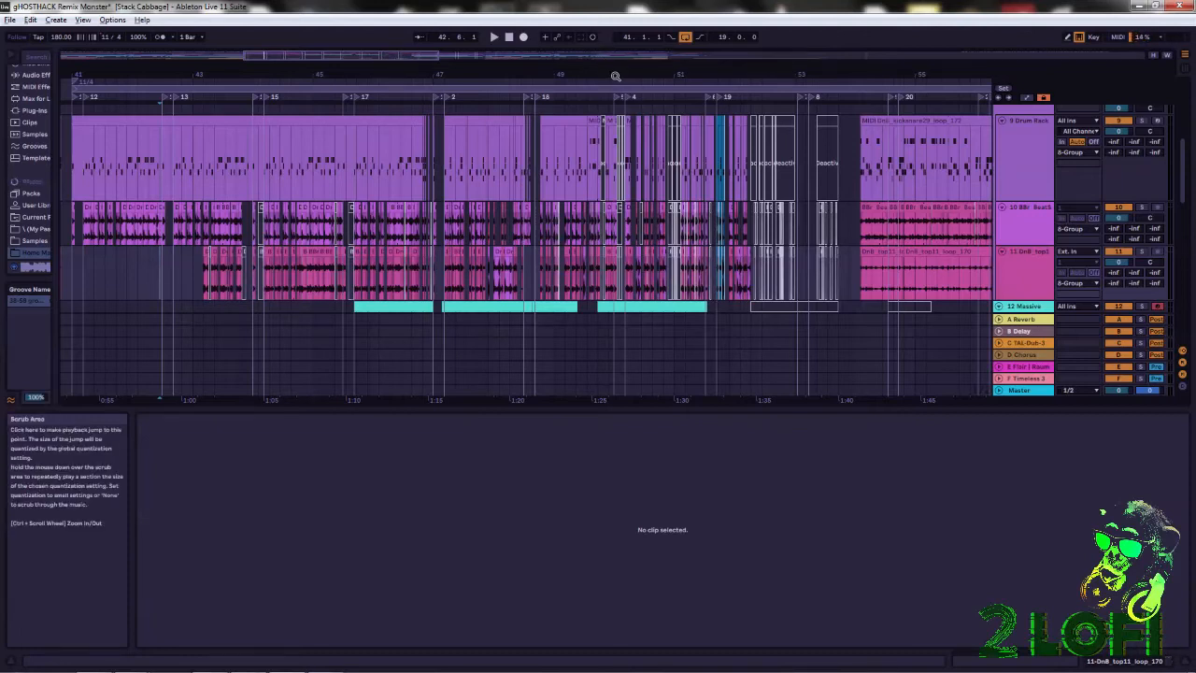
{"action": "left_click_drag", "start_coordinate": [616, 76], "coordinate": [318, 76]}
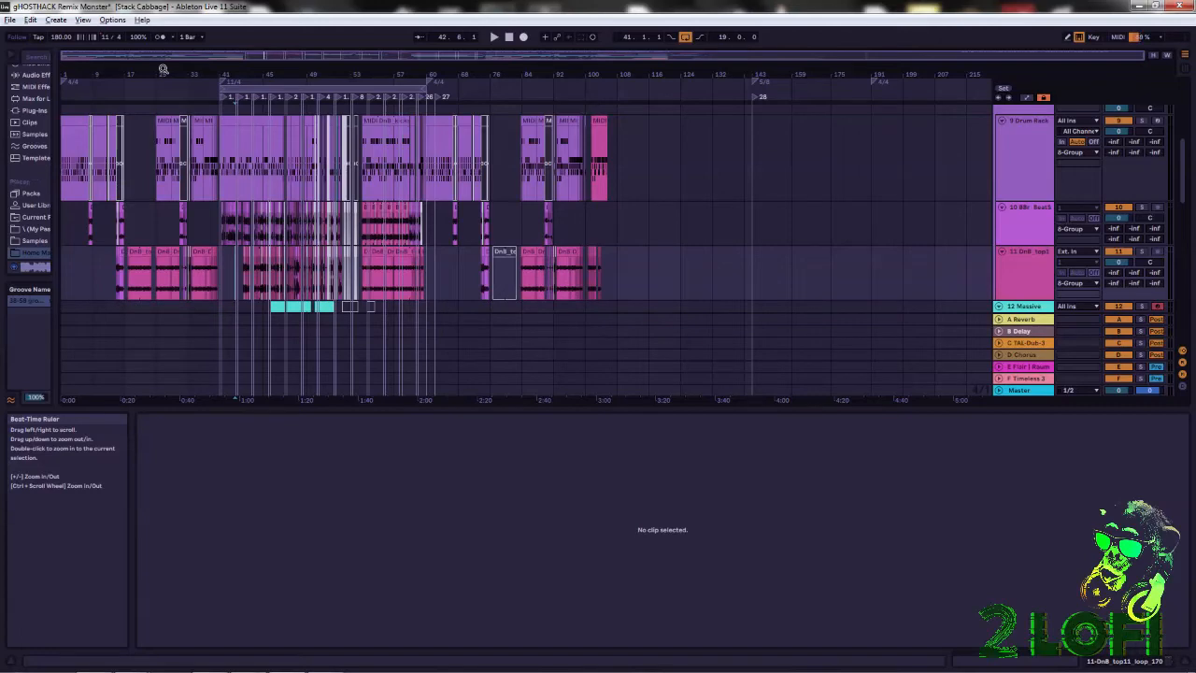
{"action": "left_click_drag", "start_coordinate": [224, 67], "coordinate": [200, 39]}
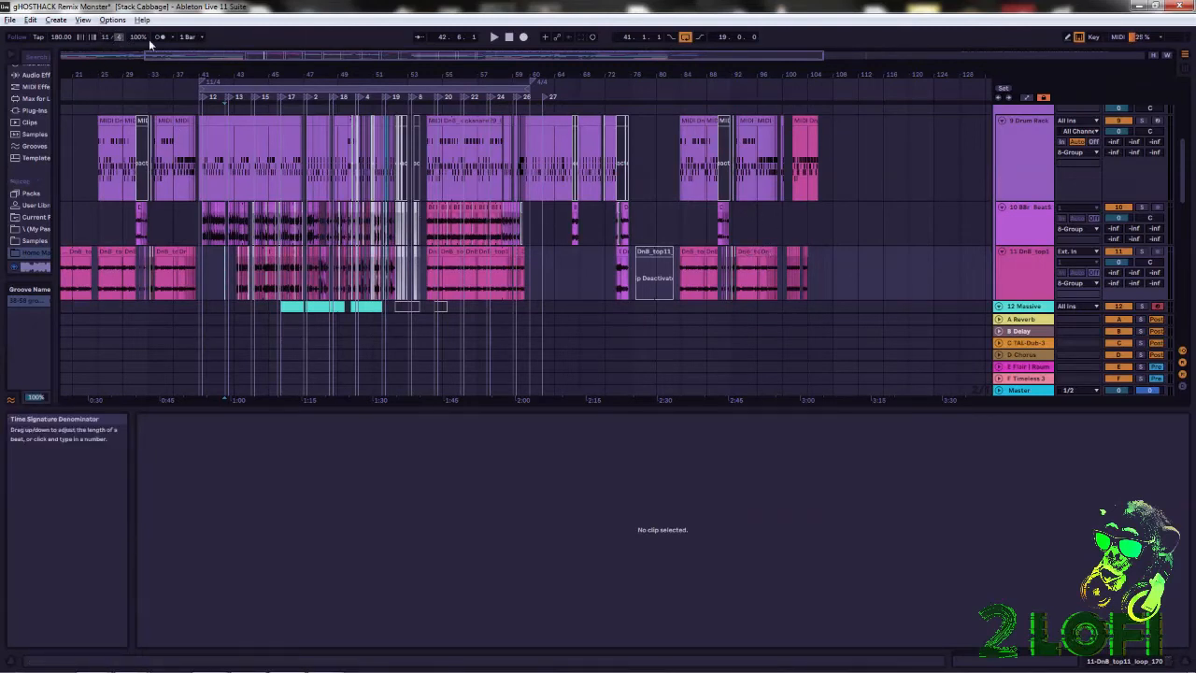
{"action": "left_click_drag", "start_coordinate": [212, 71], "coordinate": [277, 75]}
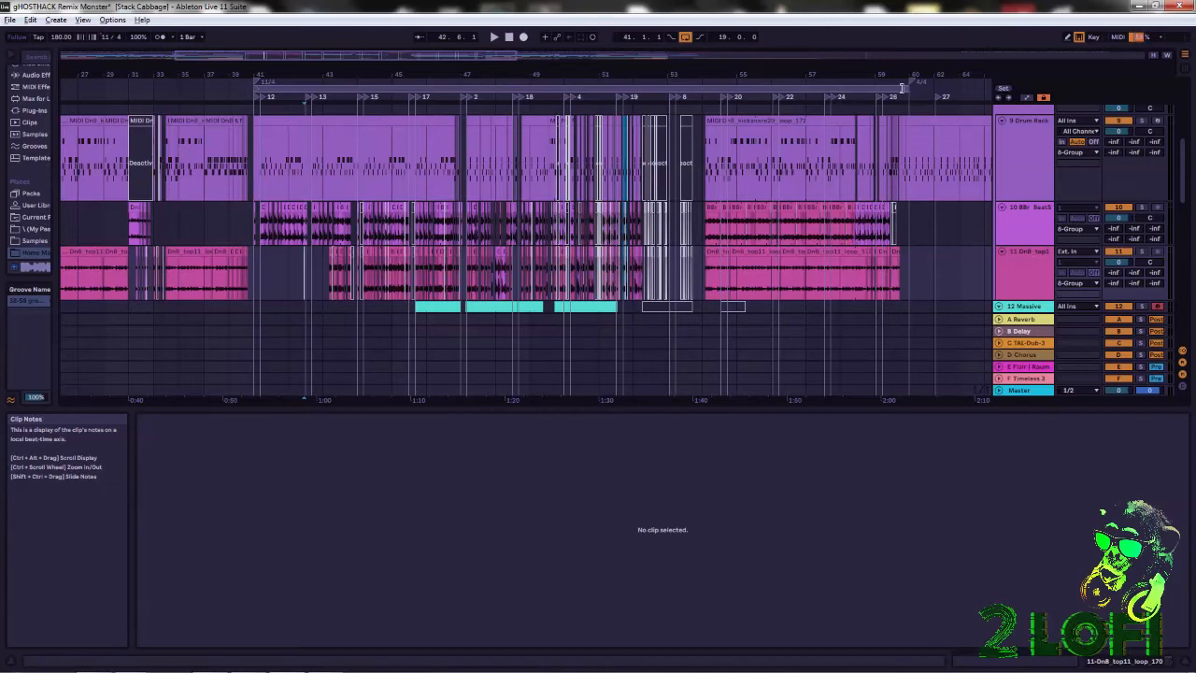
Shorten the arrangement loop to three bars, running from bar 41 to locator 14 at bar 44.
{"action": "mouse_move", "coordinate": [905, 88]}
{"action": "left_mouse_down"}
{"action": "mouse_move", "coordinate": [391, 88]}
{"action": "mouse_move", "coordinate": [373, 77]}
{"action": "mouse_move", "coordinate": [478, 75]}
{"action": "left_mouse_up"}
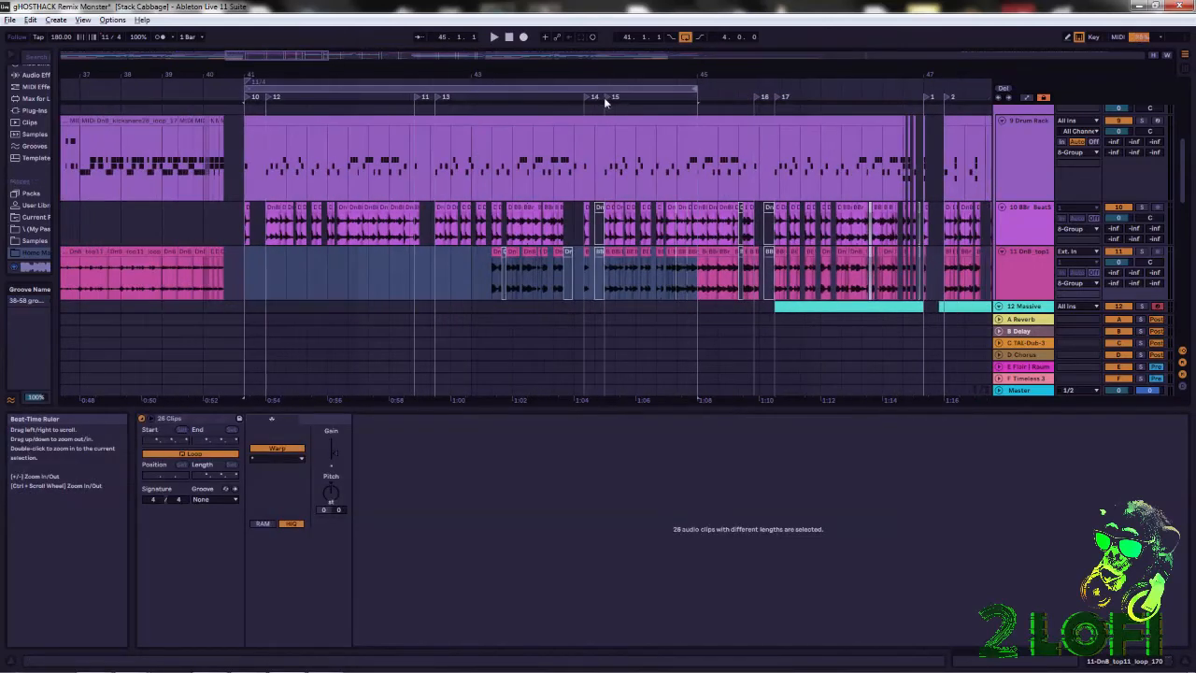
{"action": "mouse_move", "coordinate": [695, 90]}
{"action": "left_mouse_down"}
{"action": "mouse_move", "coordinate": [450, 90]}
{"action": "mouse_move", "coordinate": [594, 90]}
{"action": "left_mouse_up"}
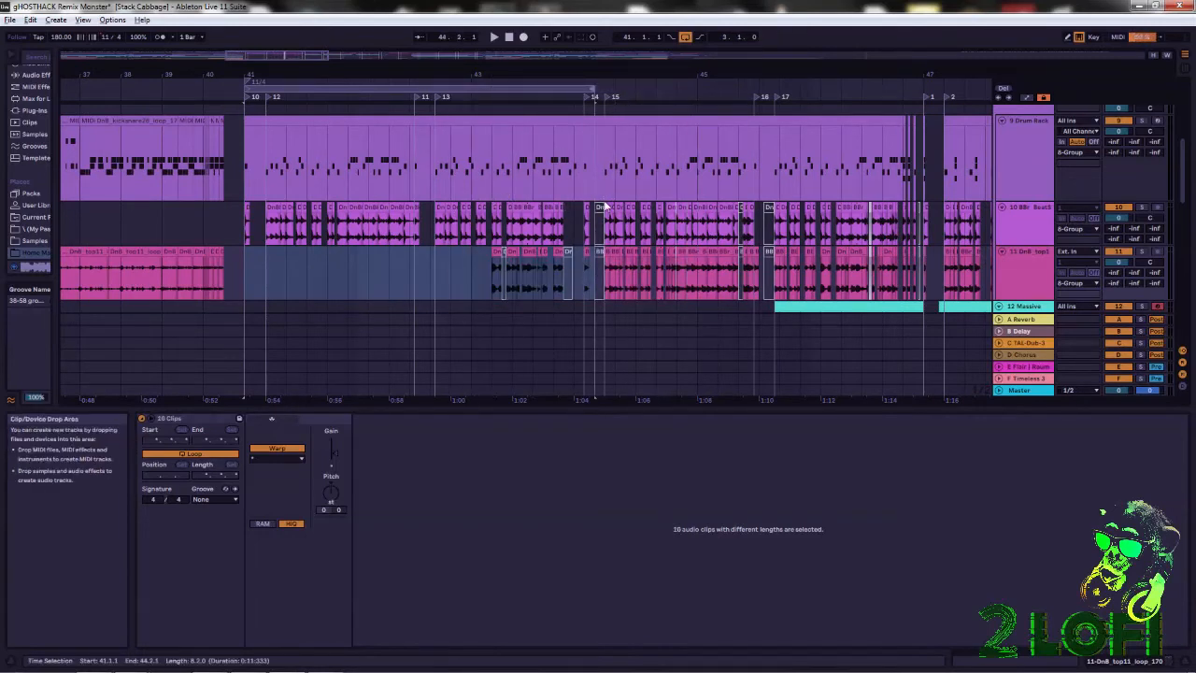
{"action": "mouse_move", "coordinate": [601, 76]}
{"action": "left_mouse_down"}
{"action": "mouse_move", "coordinate": [601, 120]}
{"action": "mouse_move", "coordinate": [759, 99]}
{"action": "mouse_move", "coordinate": [741, 106]}
{"action": "mouse_move", "coordinate": [717, 100]}
{"action": "mouse_move", "coordinate": [748, 86]}
{"action": "mouse_move", "coordinate": [752, 97]}
{"action": "mouse_move", "coordinate": [738, 54]}
{"action": "mouse_move", "coordinate": [771, 52]}
{"action": "mouse_move", "coordinate": [763, 89]}
{"action": "mouse_move", "coordinate": [733, 95]}
{"action": "mouse_move", "coordinate": [708, 63]}
{"action": "mouse_move", "coordinate": [790, 52]}
{"action": "left_mouse_up"}
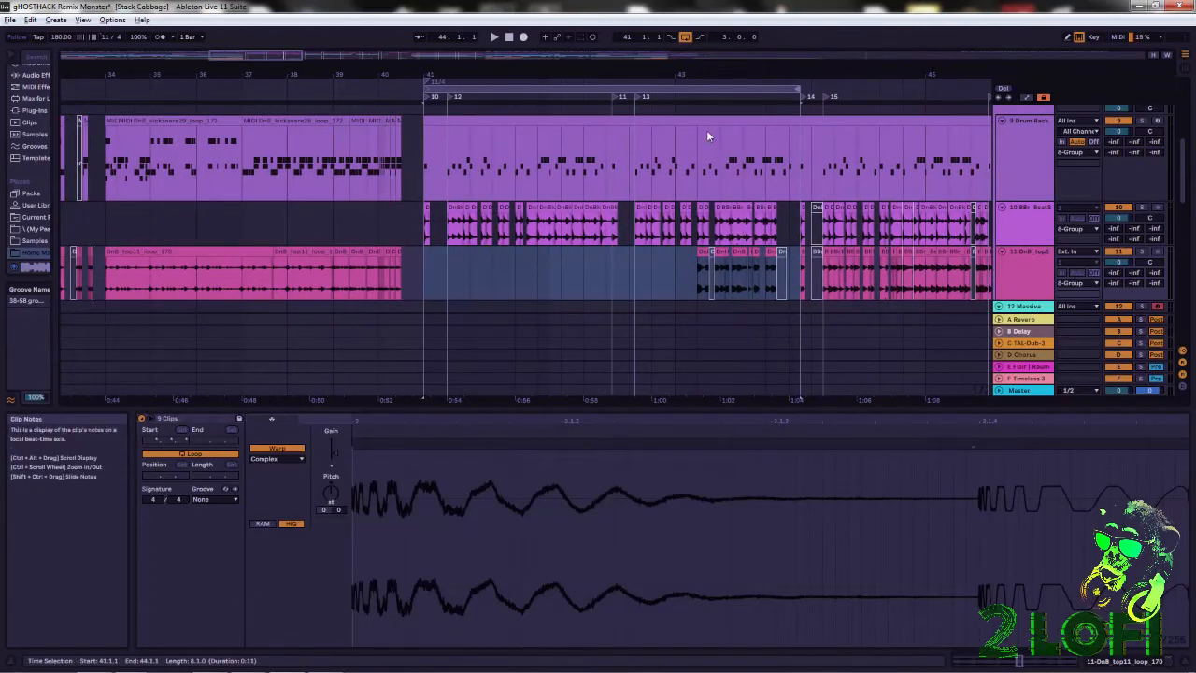
Play the three-bar 11/4 loop while checking the drum tracks and the tracks above them, and stop playback.
{"action": "left_click", "coordinate": [496, 38]}
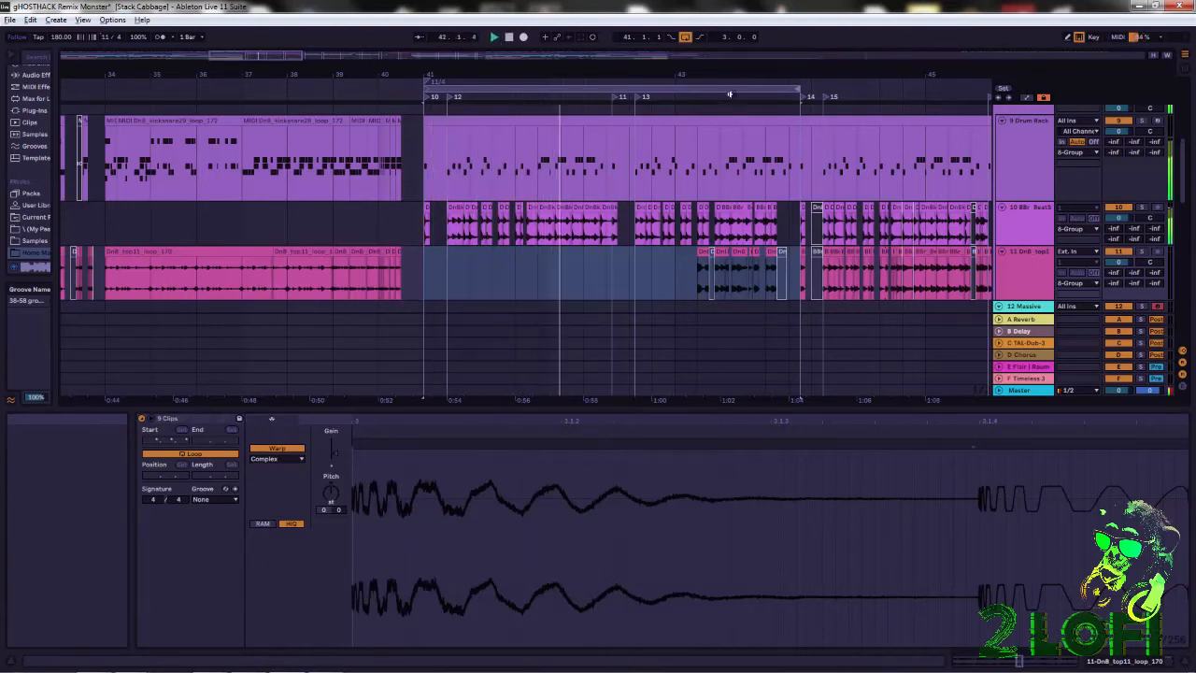
{"action": "mouse_move", "coordinate": [1180, 167]}
{"action": "left_mouse_down"}
{"action": "mouse_move", "coordinate": [1191, 119]}
{"action": "mouse_move", "coordinate": [1190, 148]}
{"action": "left_mouse_up"}
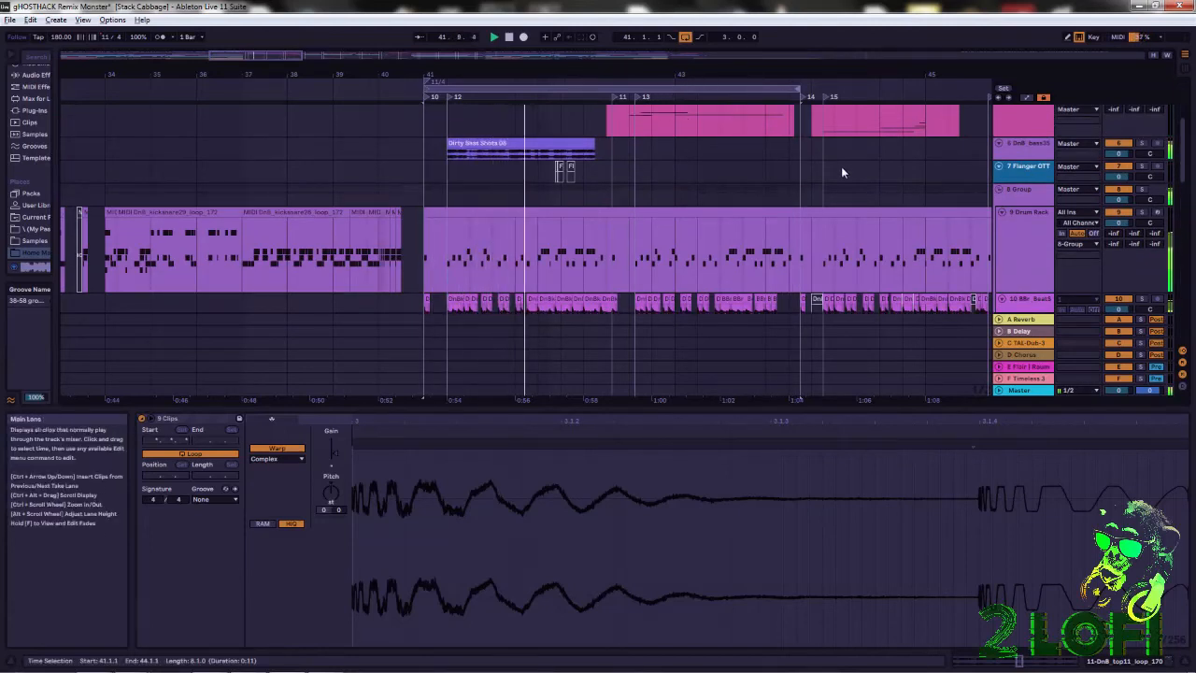
{"action": "scroll", "coordinate": [846, 140], "scroll_direction": "down", "scroll_amount": 2}
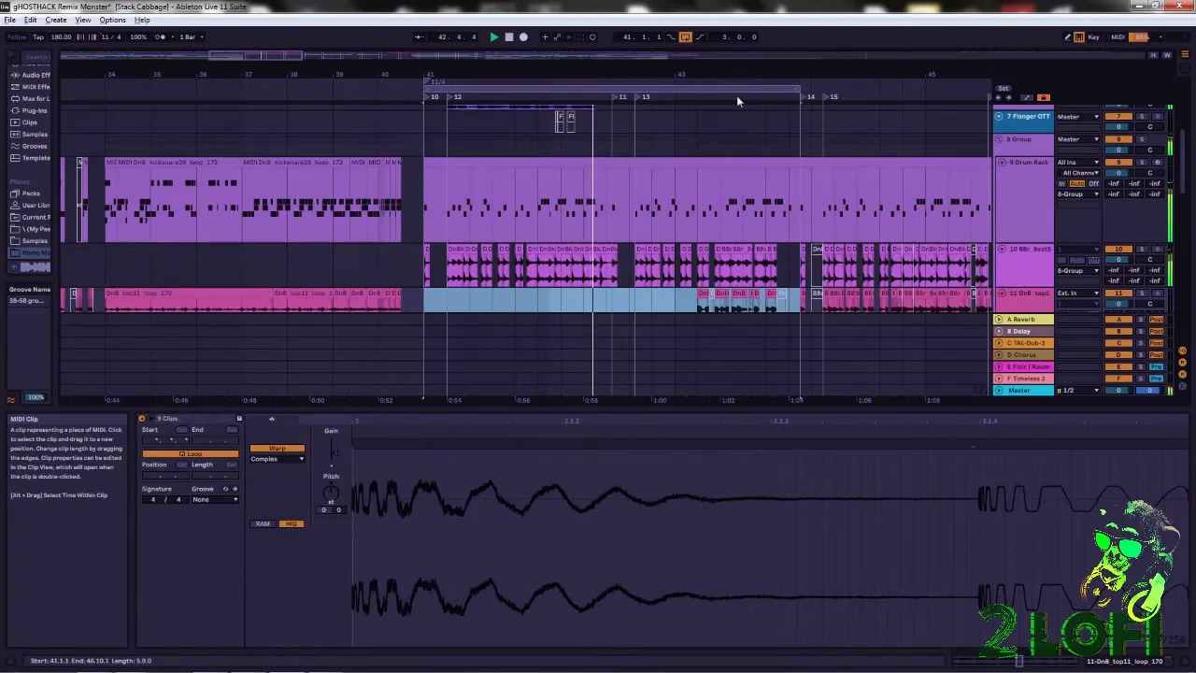
{"action": "left_click_drag", "start_coordinate": [674, 73], "coordinate": [647, 69]}
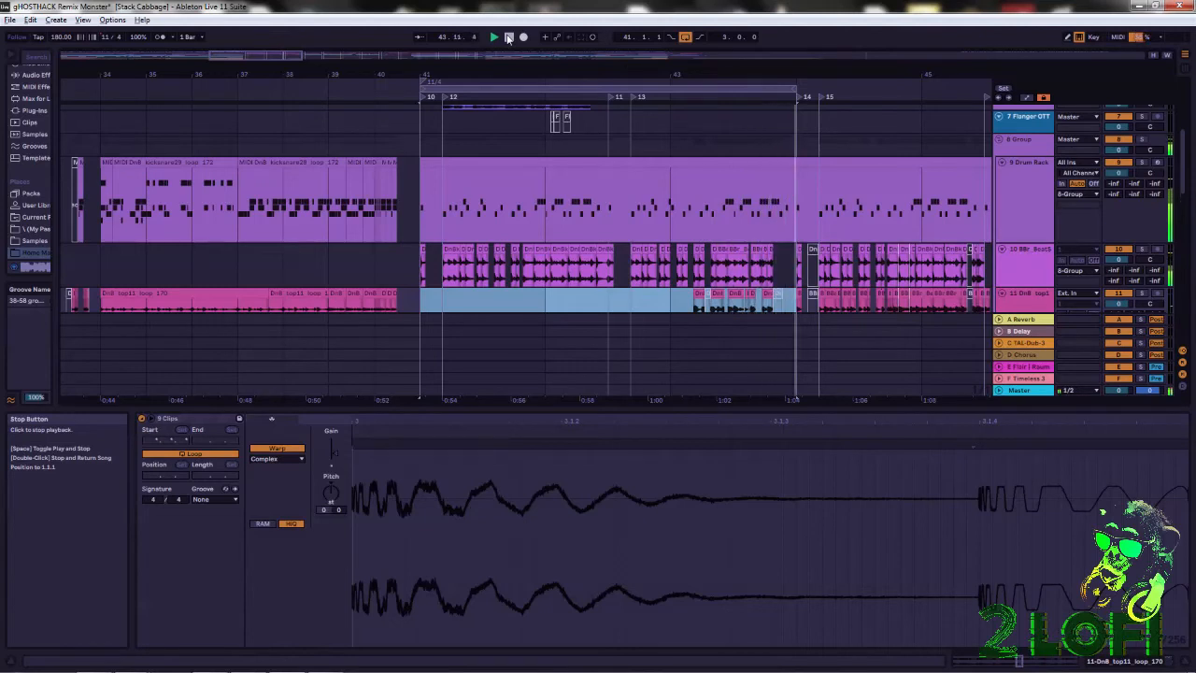
{"action": "left_click", "coordinate": [510, 40]}
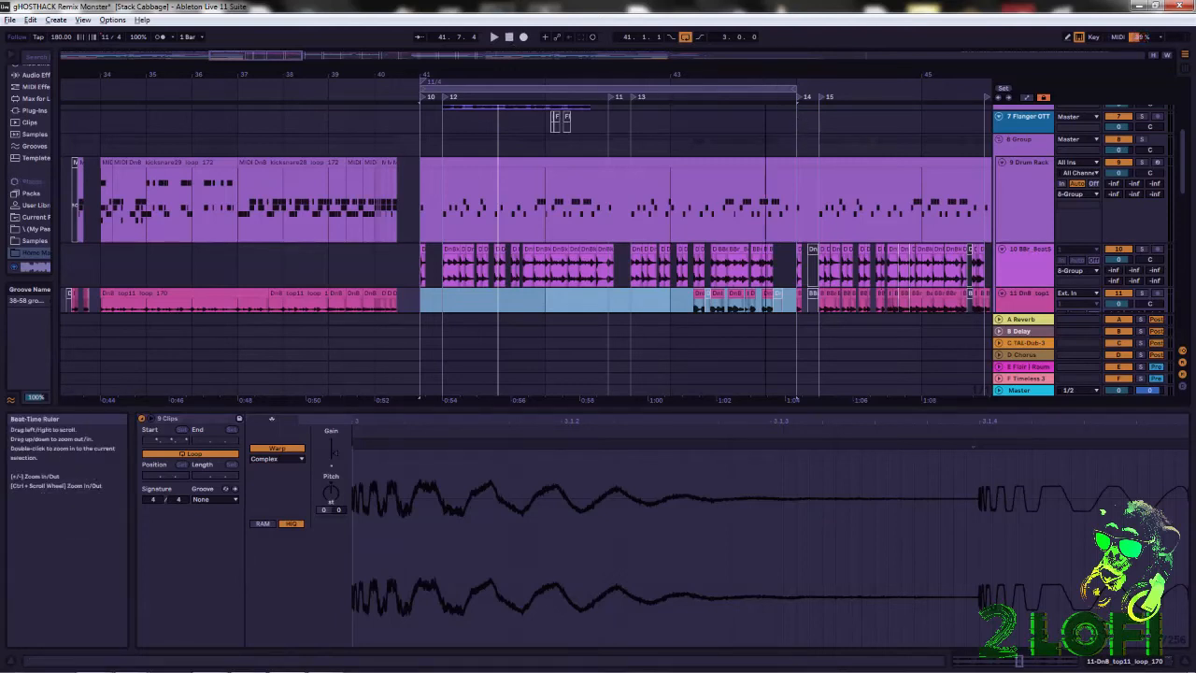
Select the time range from 41.1.1 to 62.1.2 across return tracks B to E, covering the 11/4 section.
{"action": "left_click_drag", "start_coordinate": [766, 73], "coordinate": [635, 67]}
{"action": "left_click_drag", "start_coordinate": [500, 74], "coordinate": [245, 76]}
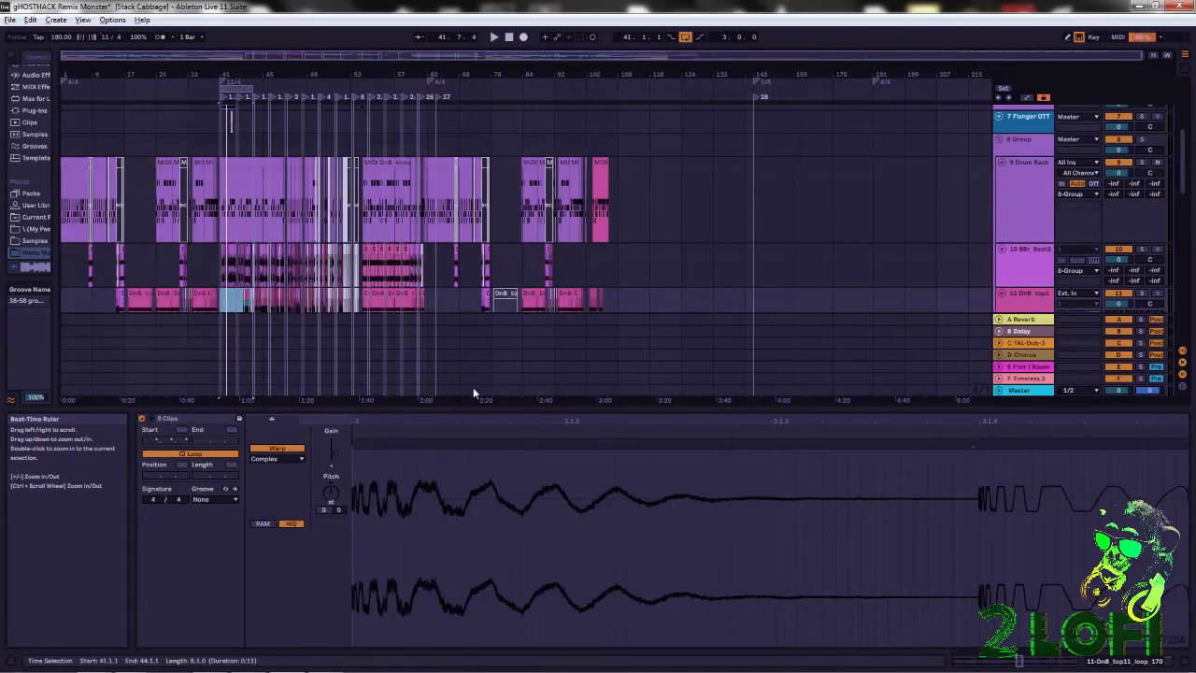
{"action": "left_click_drag", "start_coordinate": [436, 369], "coordinate": [224, 339]}
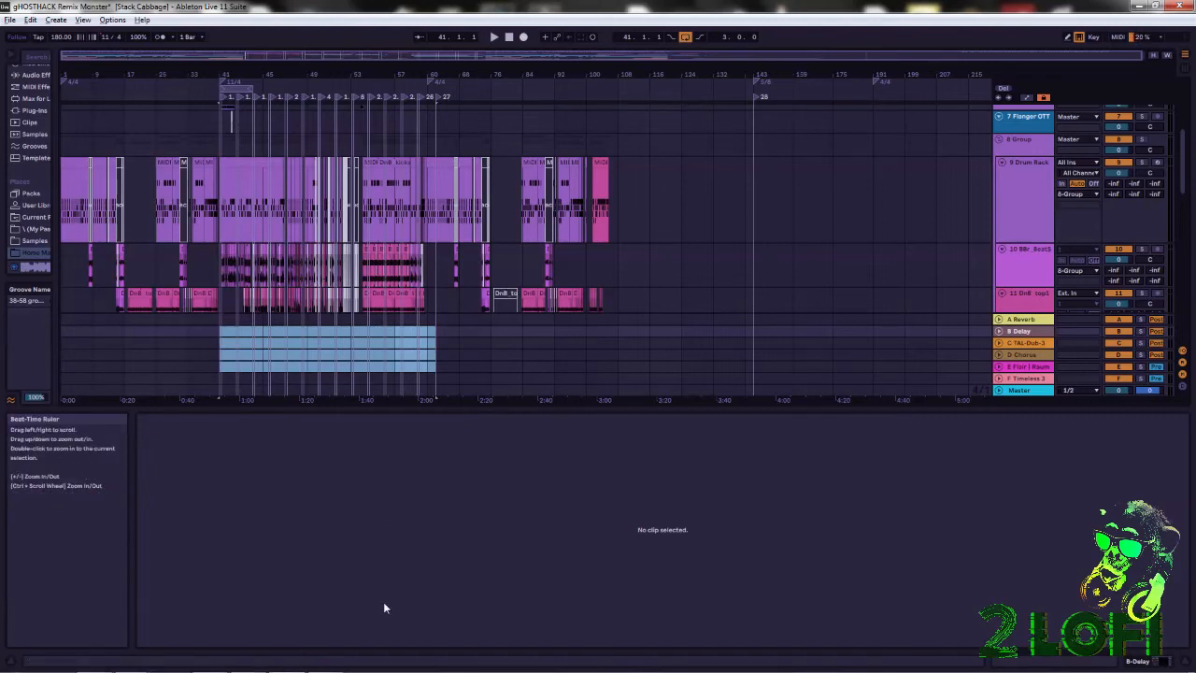
{"action": "mouse_move", "coordinate": [392, 671]}
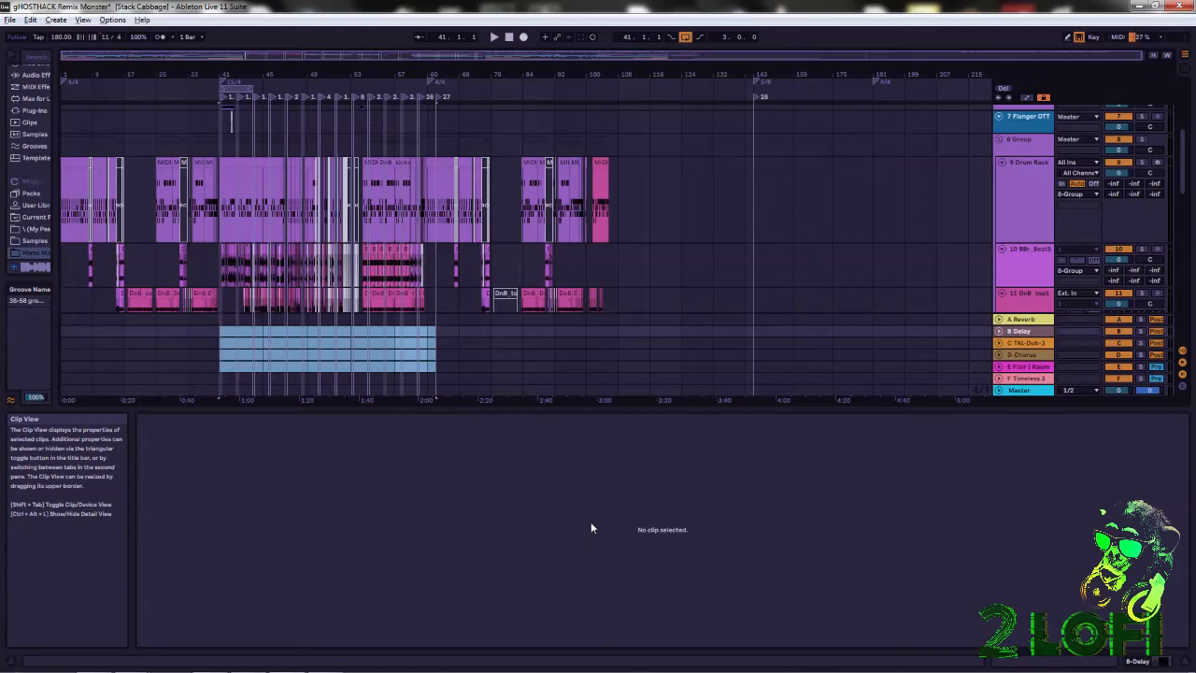
Open the Massive synth on track 14, check its preset browser and return to its synth view.
{"action": "left_click_drag", "start_coordinate": [237, 71], "coordinate": [461, 136]}
{"action": "left_click_drag", "start_coordinate": [497, 72], "coordinate": [577, 123]}
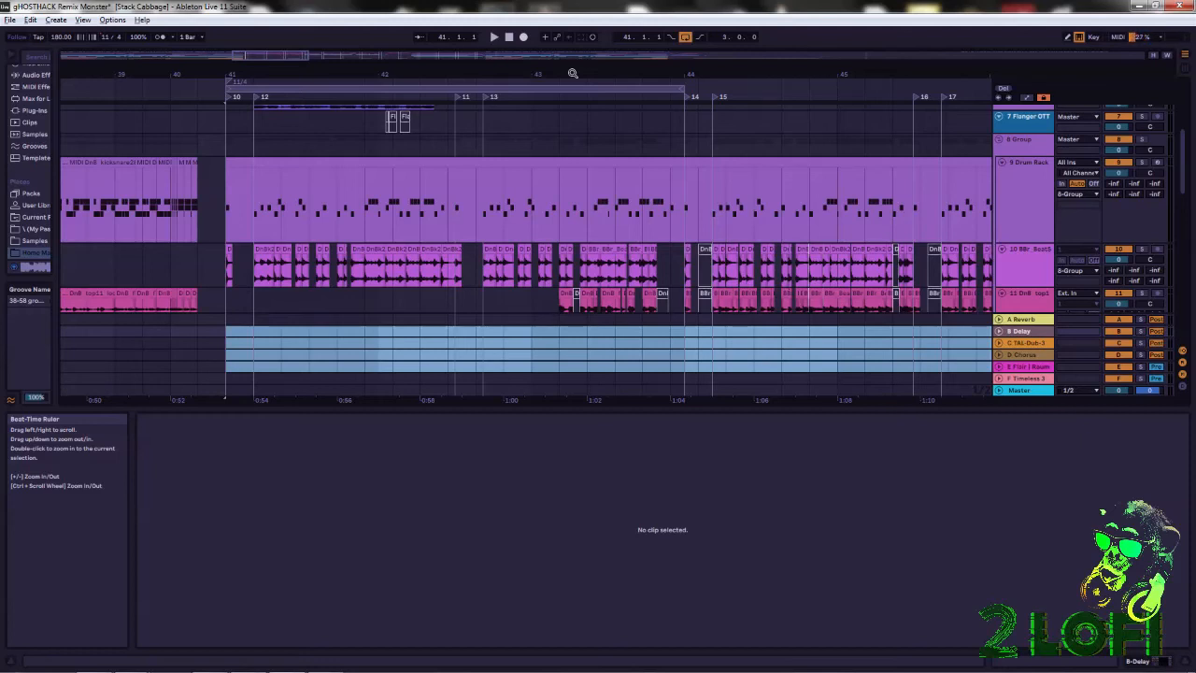
{"action": "left_click_drag", "start_coordinate": [583, 70], "coordinate": [713, 70]}
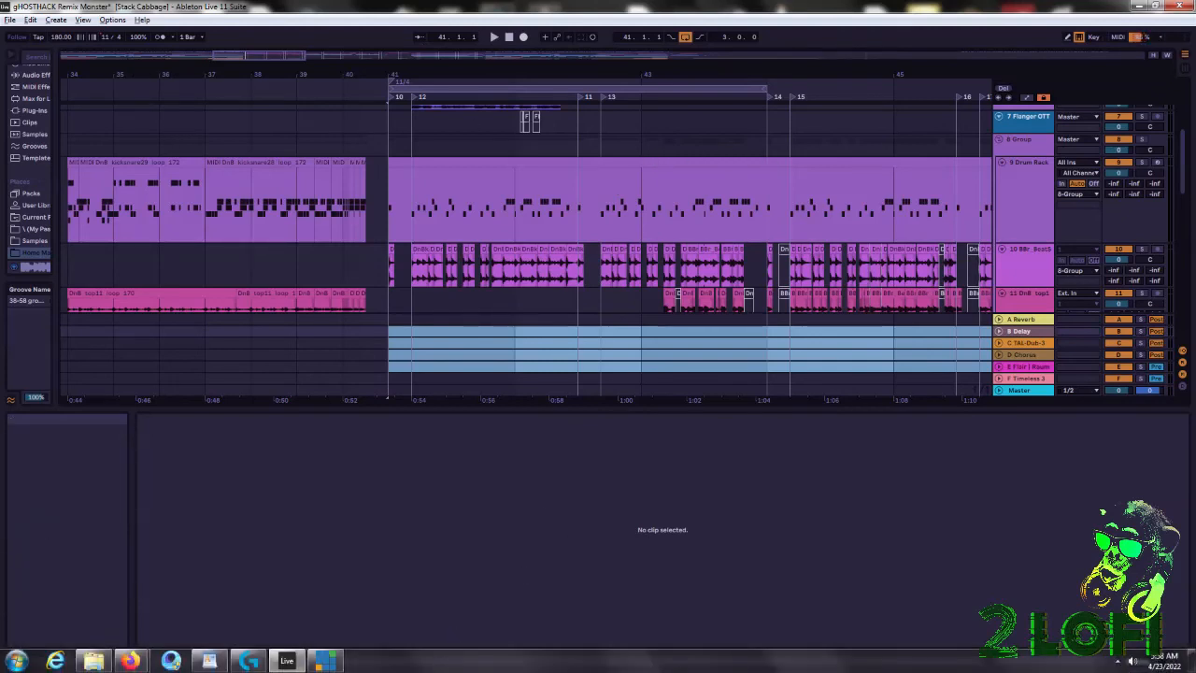
{"action": "scroll", "coordinate": [567, 266], "scroll_direction": "down", "scroll_amount": 4}
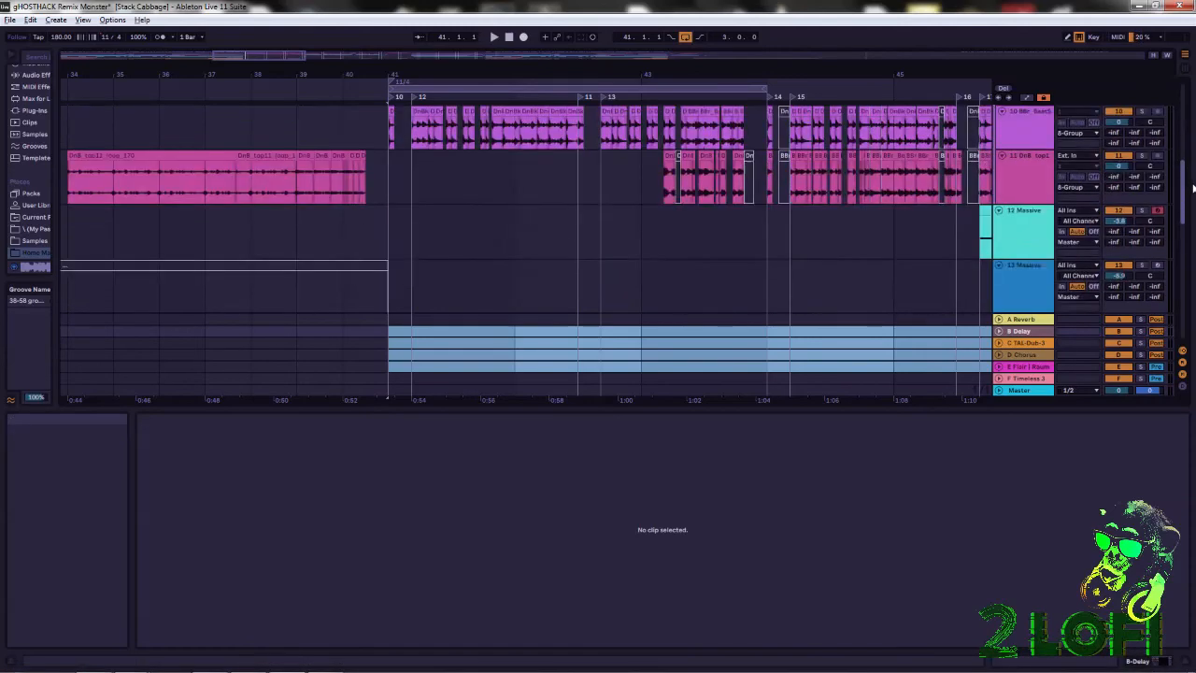
{"action": "scroll", "coordinate": [1048, 208], "scroll_direction": "down", "scroll_amount": 4}
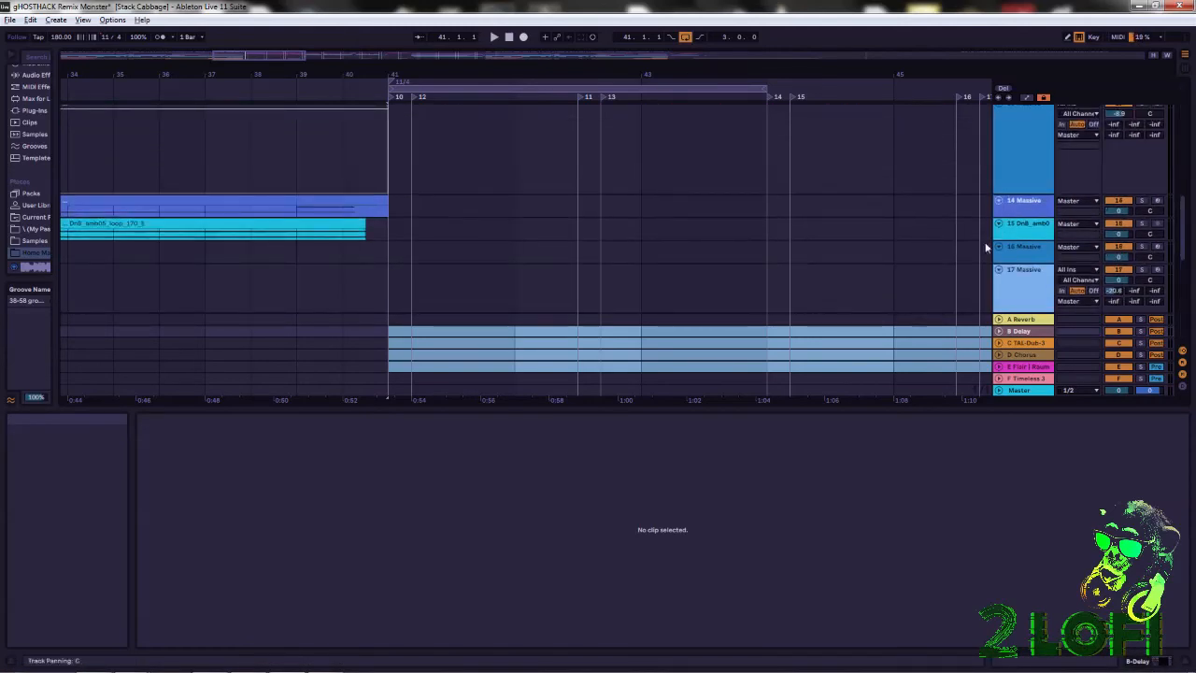
{"action": "left_click", "coordinate": [1047, 206]}
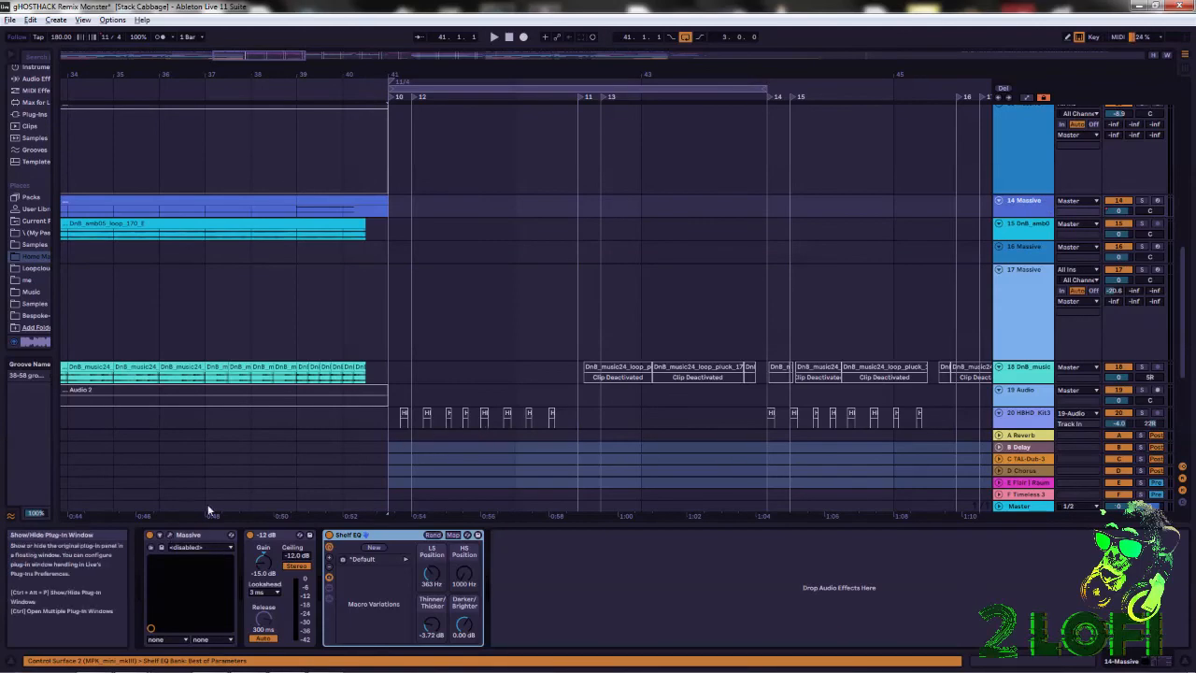
{"action": "left_click", "coordinate": [170, 535]}
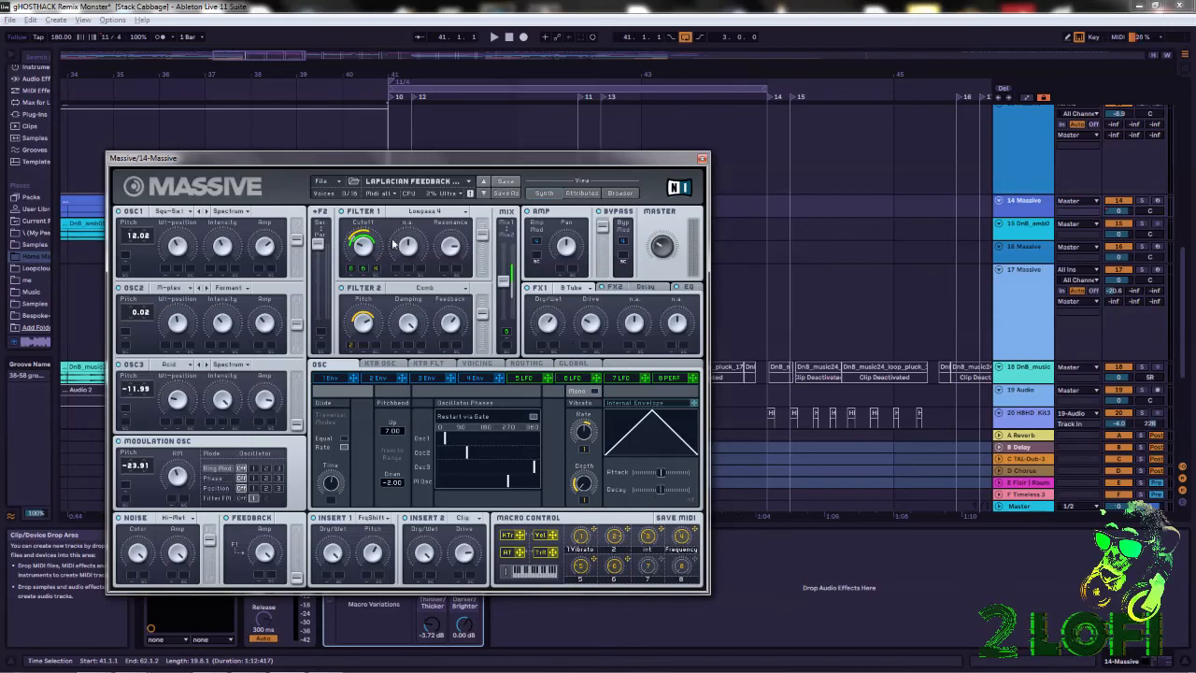
{"action": "left_click", "coordinate": [621, 194]}
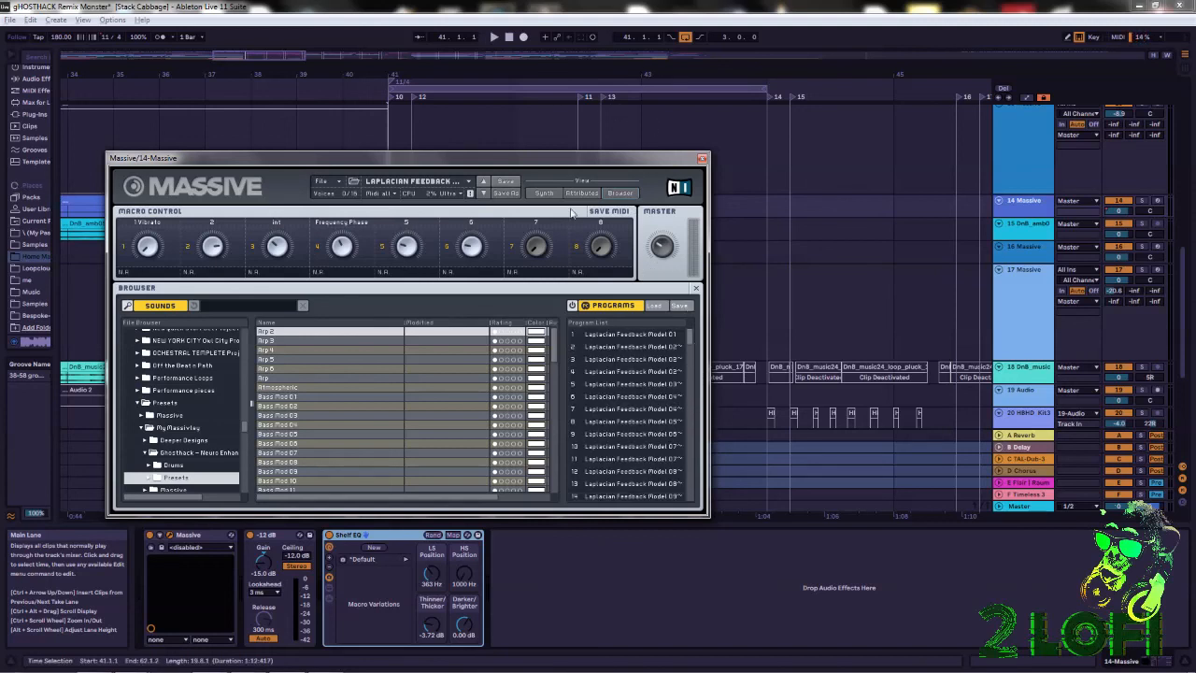
{"action": "left_click", "coordinate": [538, 192]}
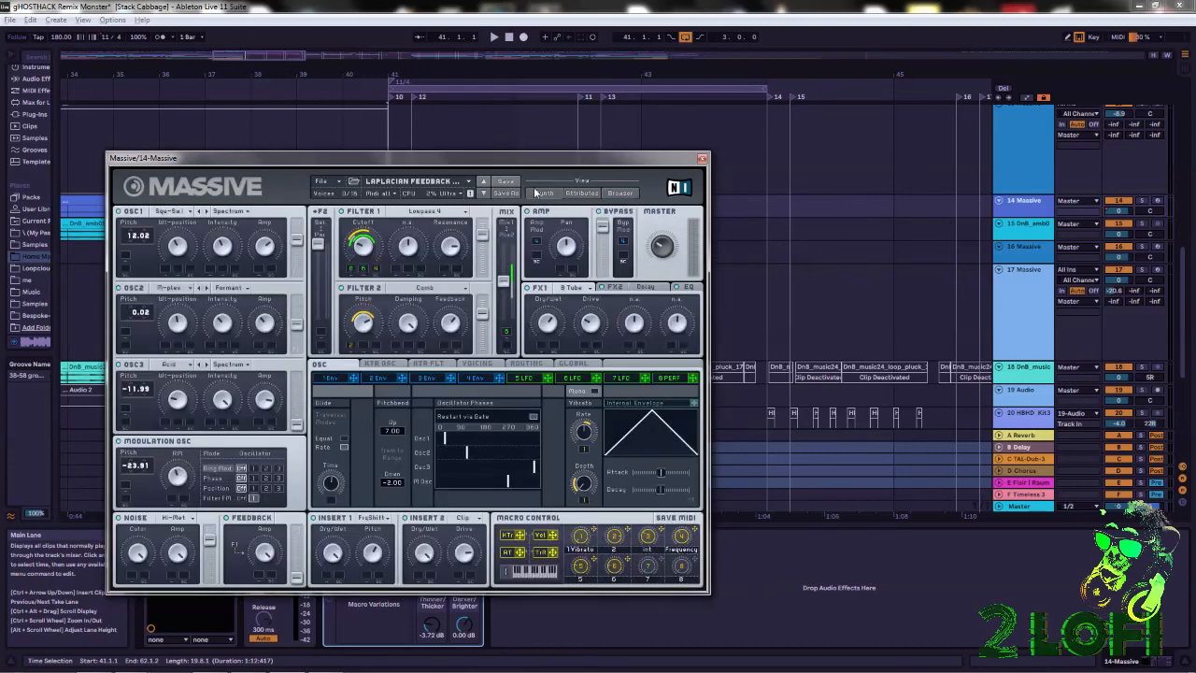